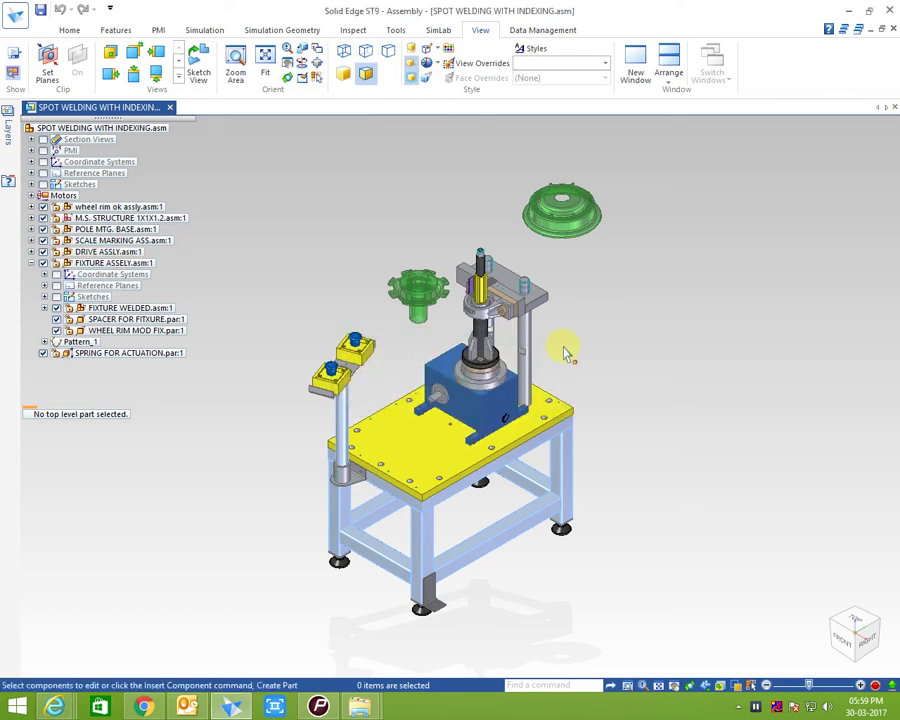
Switch to the right-side view with the view cube and zoom in on the fixture column
{"action": "scroll", "coordinate": [580, 390], "scroll_direction": "down", "scroll_amount": 3}
{"action": "scroll", "coordinate": [520, 300], "scroll_direction": "up", "scroll_amount": 3}
{"action": "mouse_move", "coordinate": [482, 190]}
{"action": "middle_mouse_down"}
{"action": "mouse_move", "coordinate": [449, 137]}
{"action": "mouse_move", "coordinate": [432, 187]}
{"action": "mouse_move", "coordinate": [480, 230]}
{"action": "middle_mouse_up"}
{"action": "left_click", "coordinate": [855, 633]}
{"action": "scroll", "coordinate": [412, 181], "scroll_direction": "up", "scroll_amount": 3}
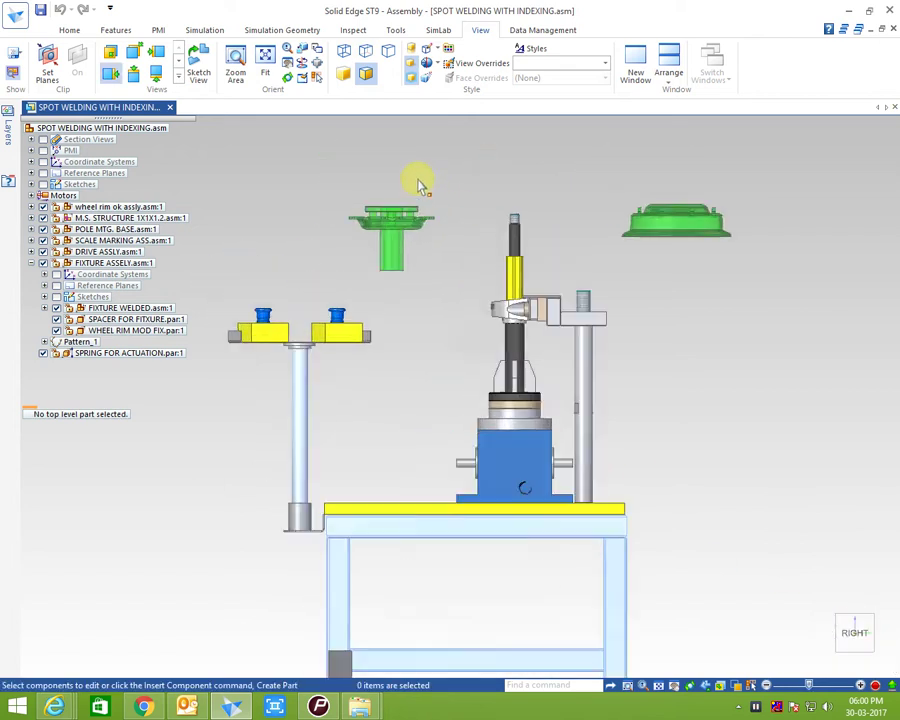
Move the FIXTURE ASSELY sub-assembly so the green fixture sits on the yellow shaft
{"action": "left_click", "coordinate": [120, 265]}
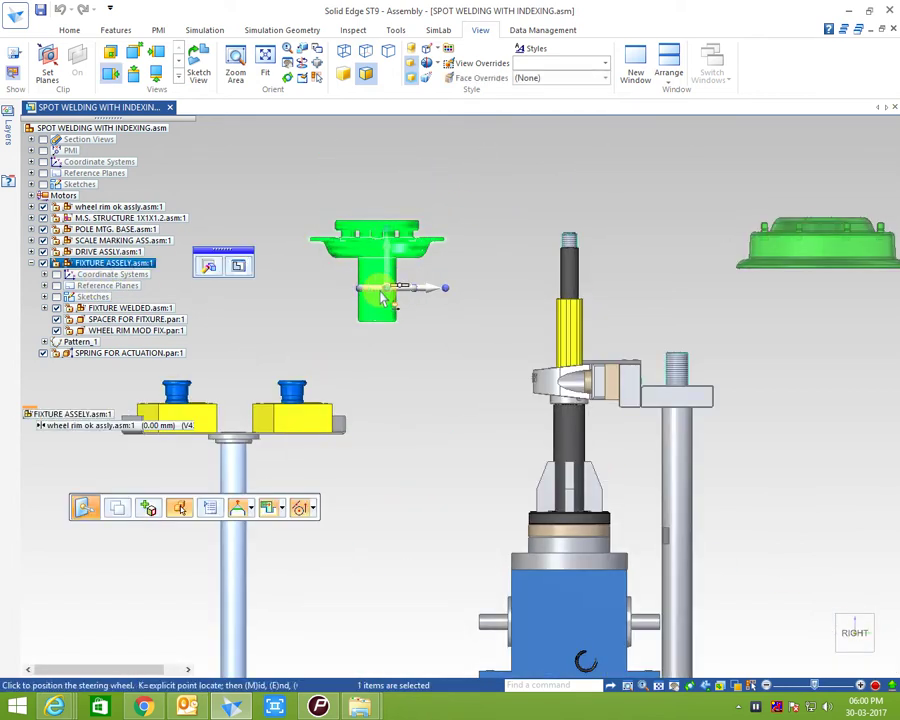
{"action": "left_click", "coordinate": [385, 289]}
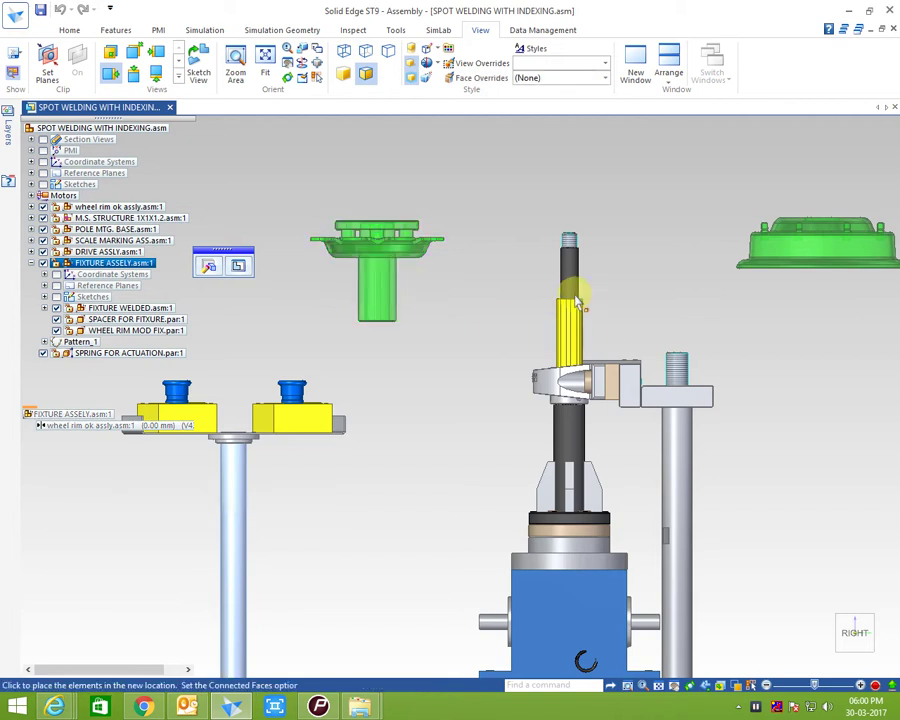
{"action": "scroll", "coordinate": [565, 216], "scroll_direction": "up", "scroll_amount": 1}
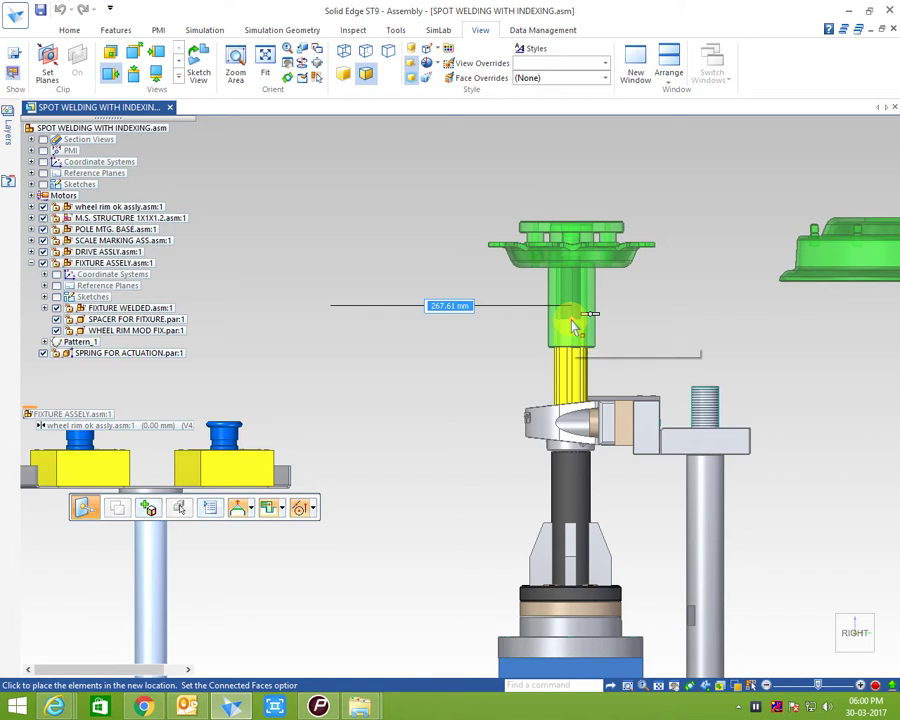
{"action": "left_click", "coordinate": [569, 317]}
Fit the whole assembly into view and zoom in slightly
{"action": "right_click", "coordinate": [366, 311]}
{"action": "left_click", "coordinate": [384, 362]}
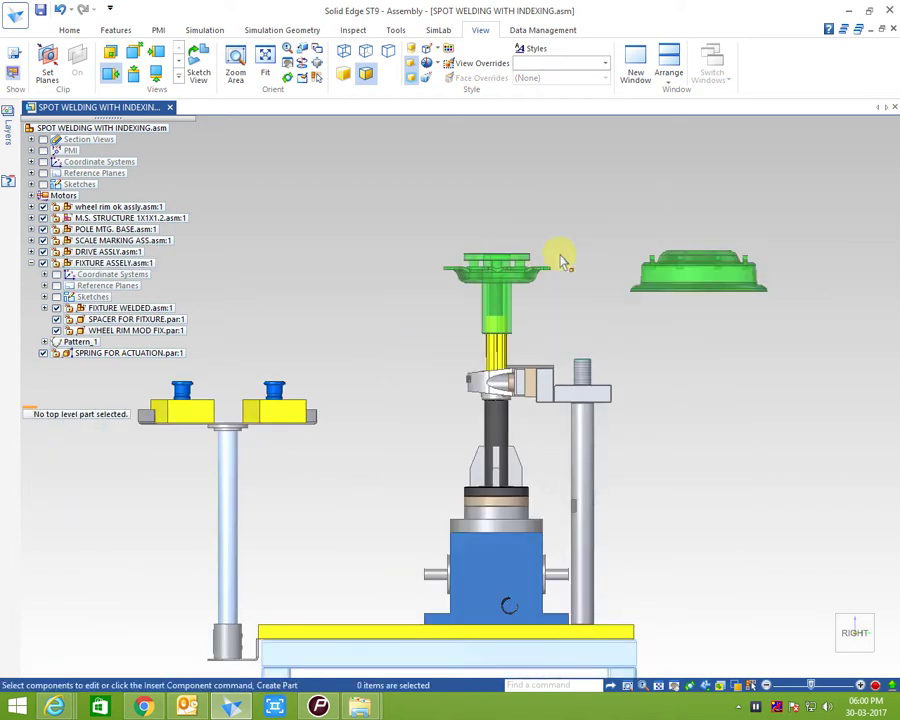
{"action": "scroll", "coordinate": [600, 290], "scroll_direction": "up", "scroll_amount": 3}
Move the wheel rim sub-assembly sideways to sit above the fixture
{"action": "left_click", "coordinate": [145, 207]}
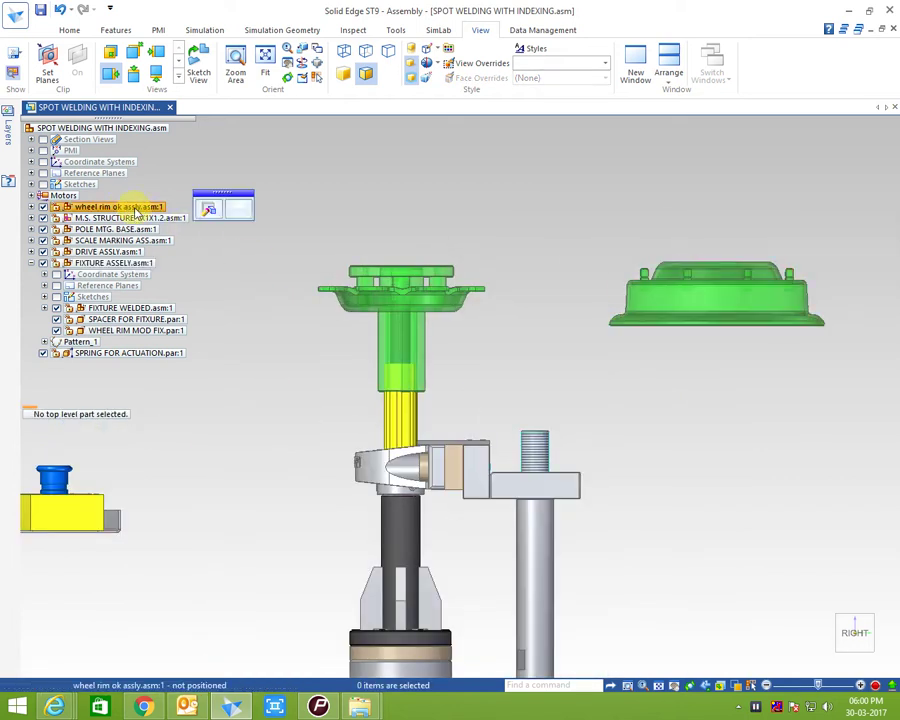
{"action": "left_click", "coordinate": [738, 291]}
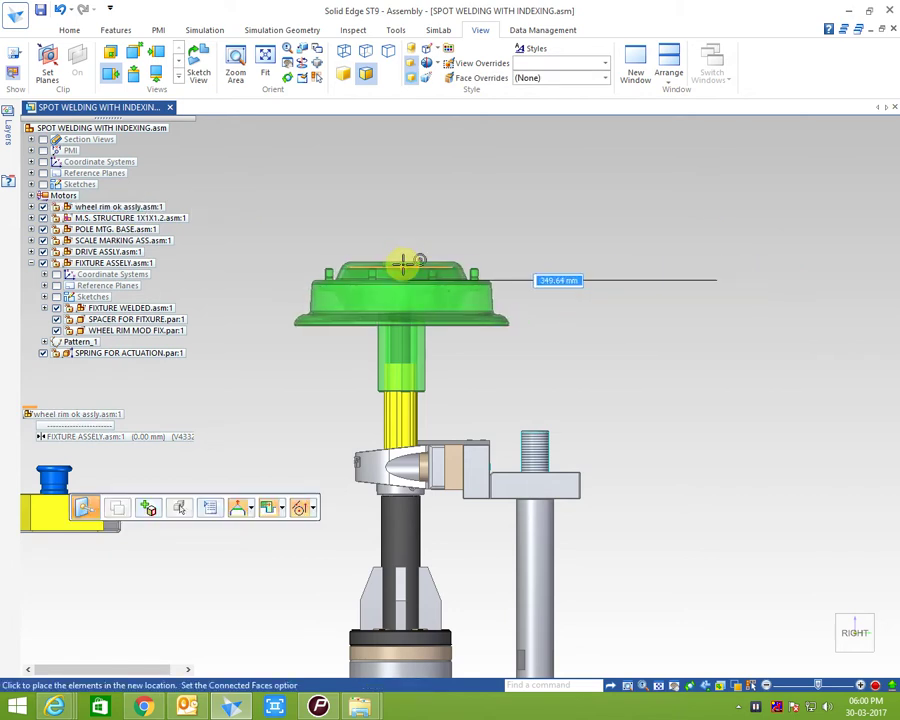
{"action": "left_click", "coordinate": [420, 255]}
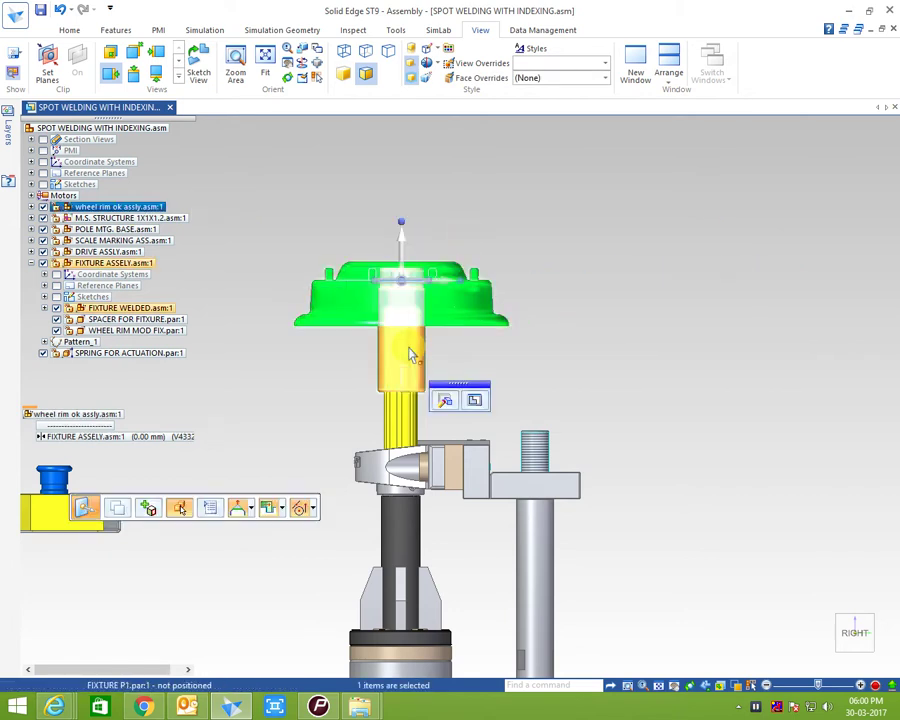
Add the fixture to the selection, switch to isometric, and lower the wheel rim onto the shaft
{"action": "left_click", "coordinate": [145, 264], "text": "ctrl"}
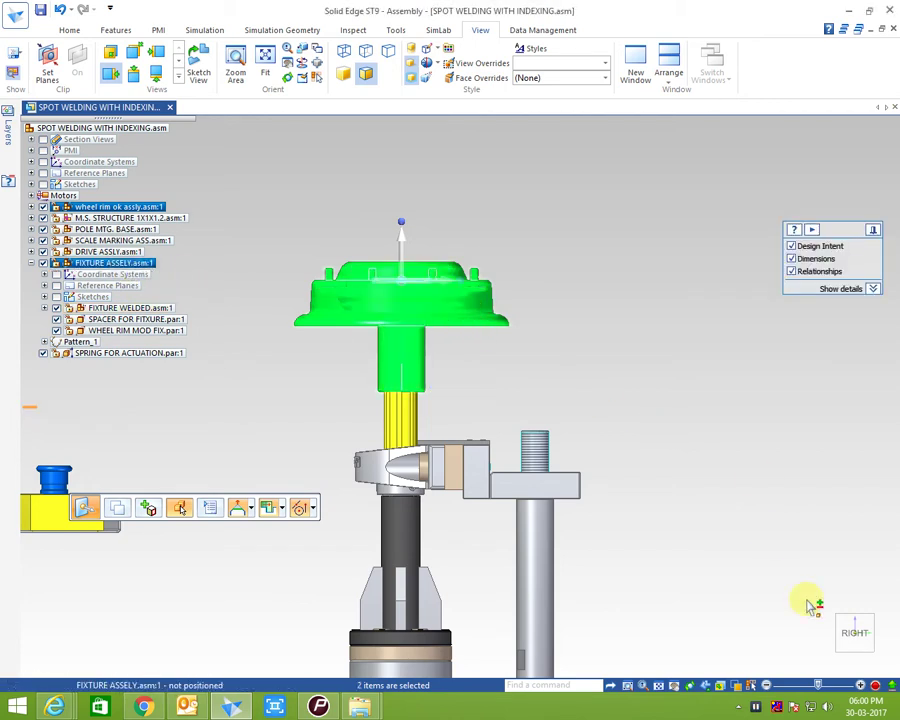
{"action": "left_click", "coordinate": [828, 665]}
{"action": "scroll", "coordinate": [518, 184], "scroll_direction": "up", "scroll_amount": 3}
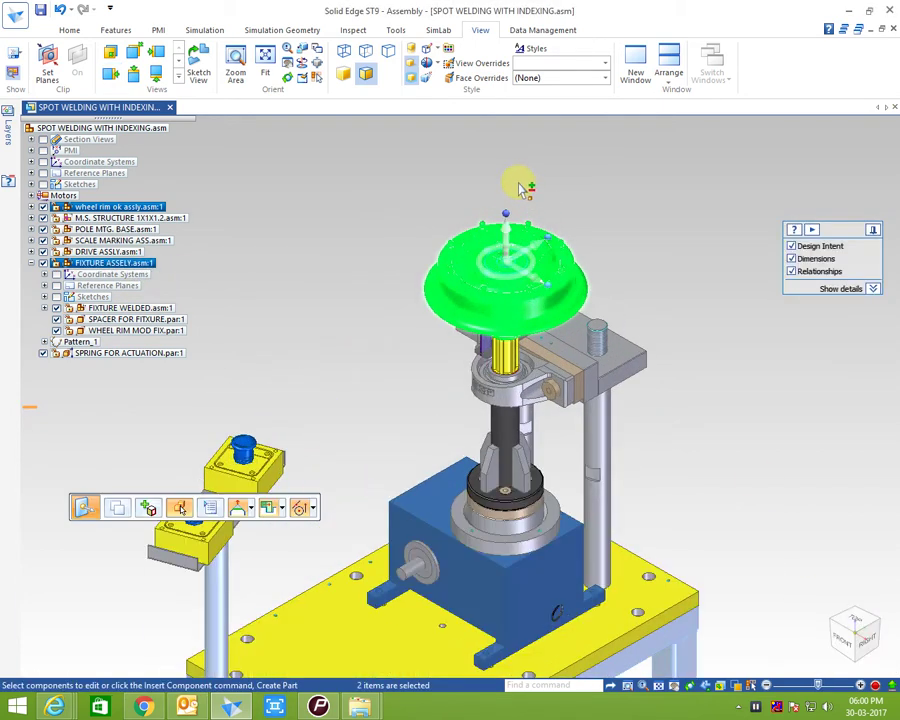
{"action": "scroll", "coordinate": [503, 287], "scroll_direction": "up", "scroll_amount": 2}
{"action": "left_click", "coordinate": [500, 282]}
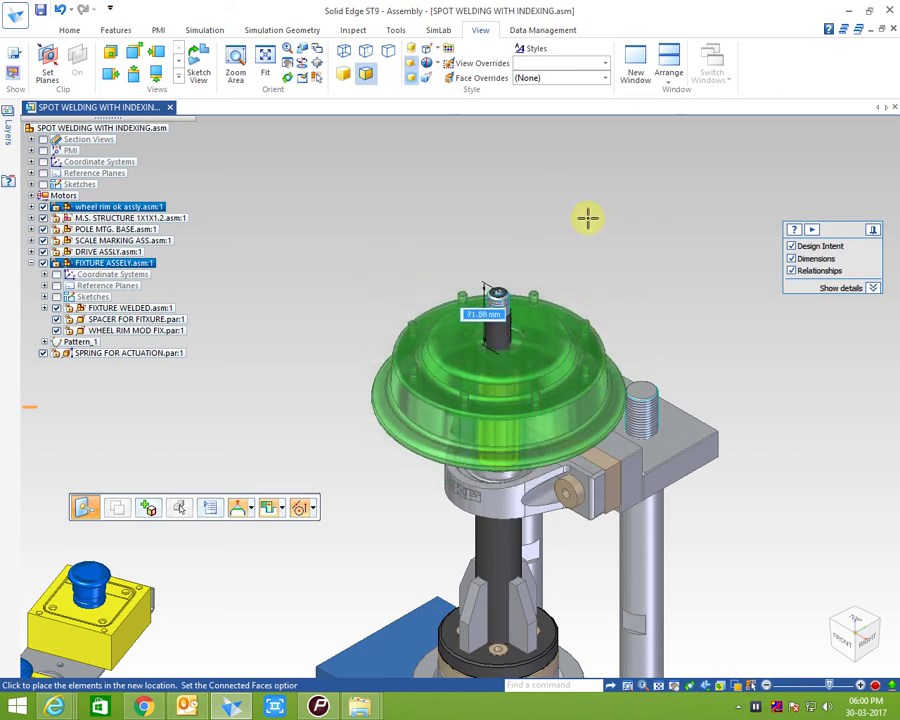
{"action": "left_click", "coordinate": [611, 271]}
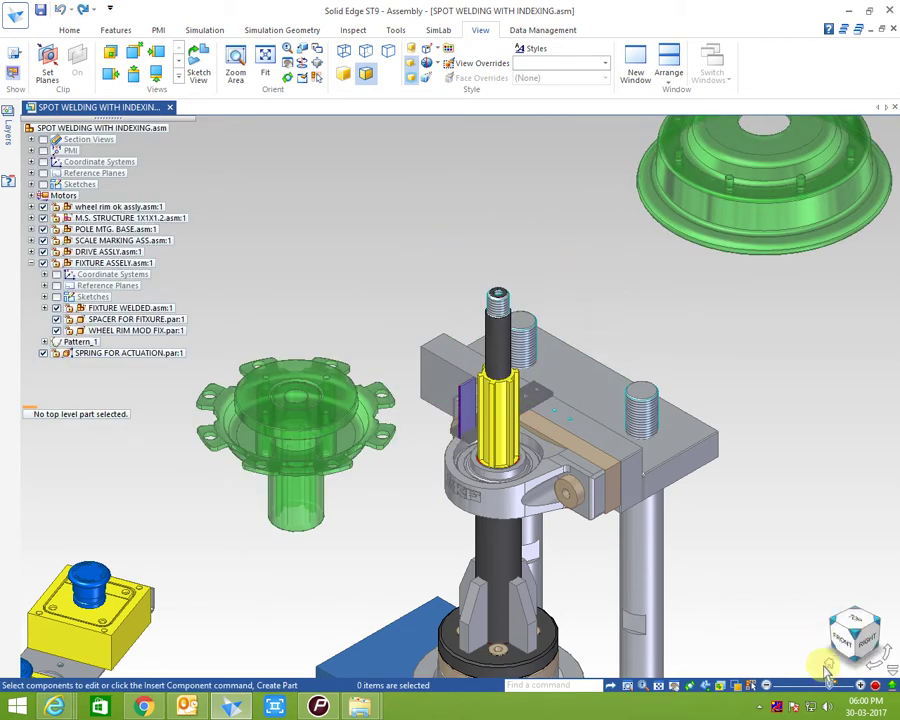
Open SPRING FOR ACTUATION.par from the DRIVE ASSLY folder window
{"action": "scroll", "coordinate": [667, 426], "scroll_direction": "down", "scroll_amount": 3}
{"action": "scroll", "coordinate": [679, 450], "scroll_direction": "down", "scroll_amount": 2}
{"action": "scroll", "coordinate": [522, 251], "scroll_direction": "up", "scroll_amount": 1}
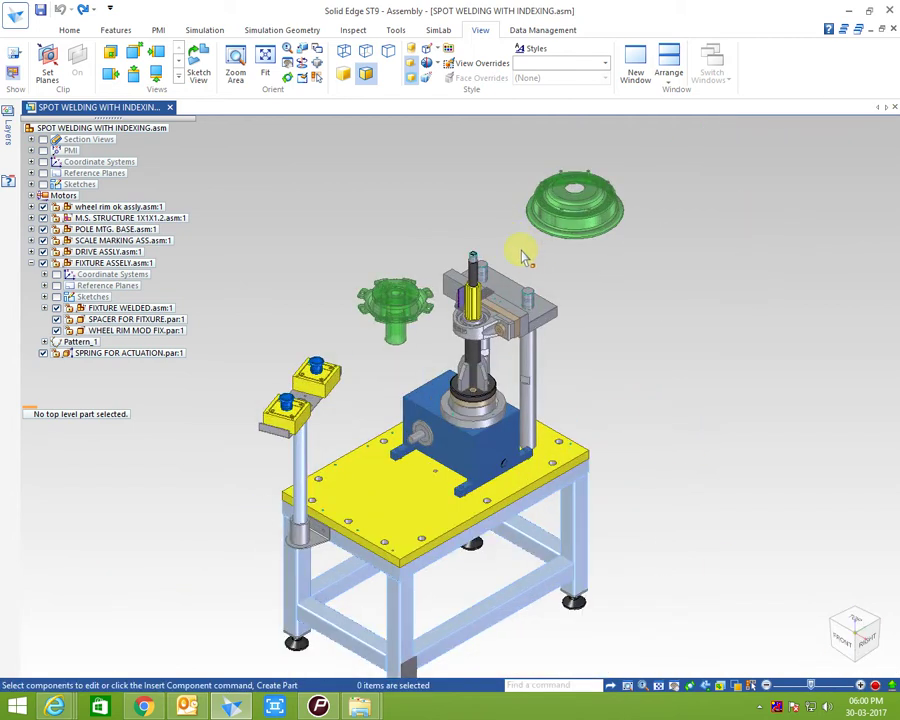
{"action": "scroll", "coordinate": [631, 291], "scroll_direction": "up", "scroll_amount": 1}
{"action": "scroll", "coordinate": [601, 259], "scroll_direction": "up", "scroll_amount": 2}
{"action": "scroll", "coordinate": [442, 241], "scroll_direction": "up", "scroll_amount": 2}
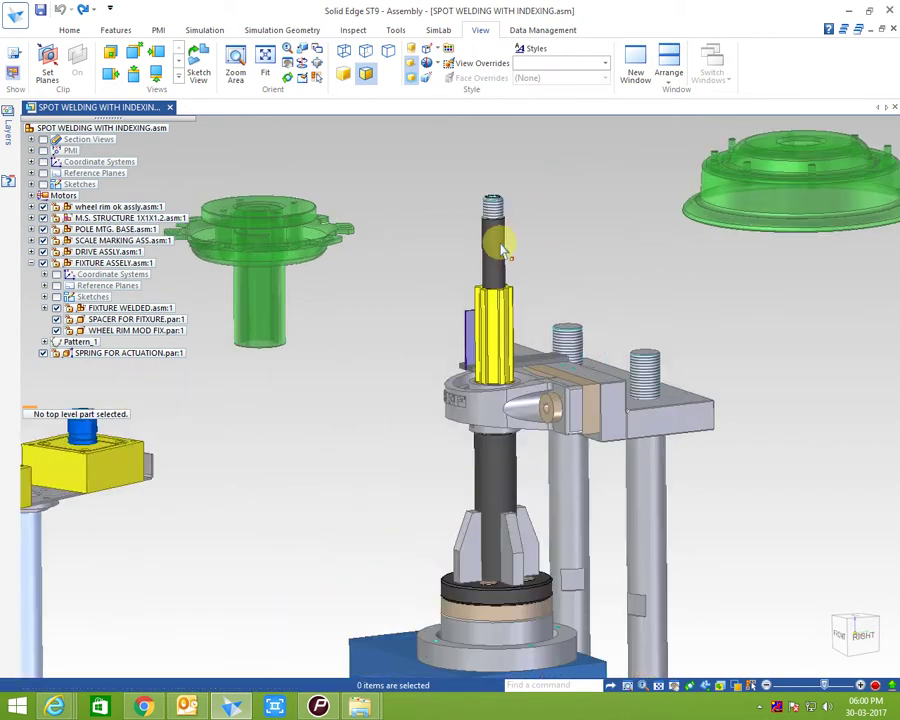
{"action": "mouse_move", "coordinate": [360, 707]}
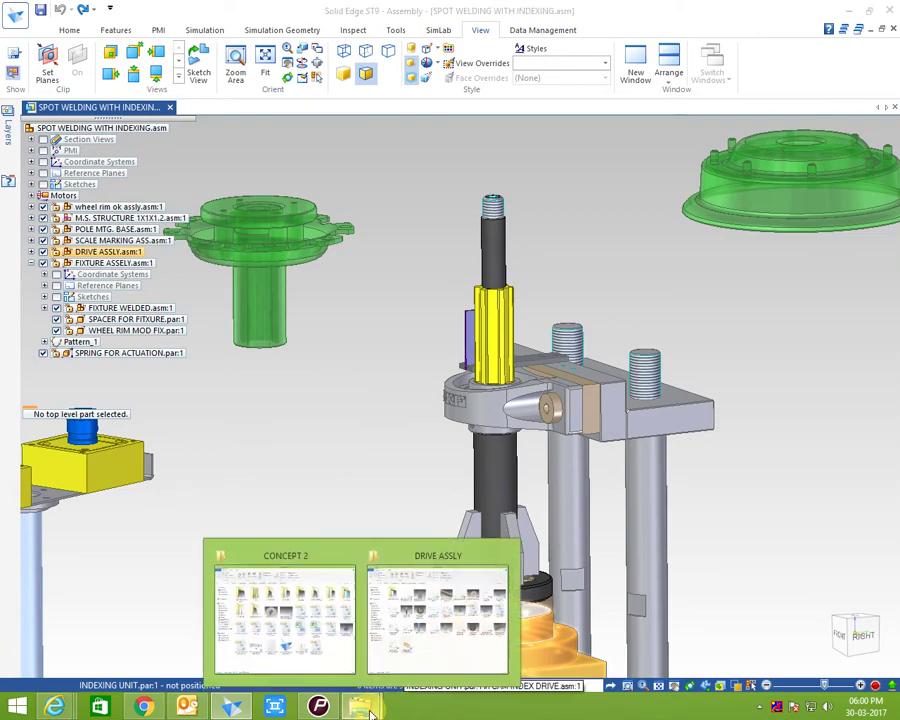
{"action": "left_click", "coordinate": [450, 625]}
{"action": "double_click", "coordinate": [287, 508]}
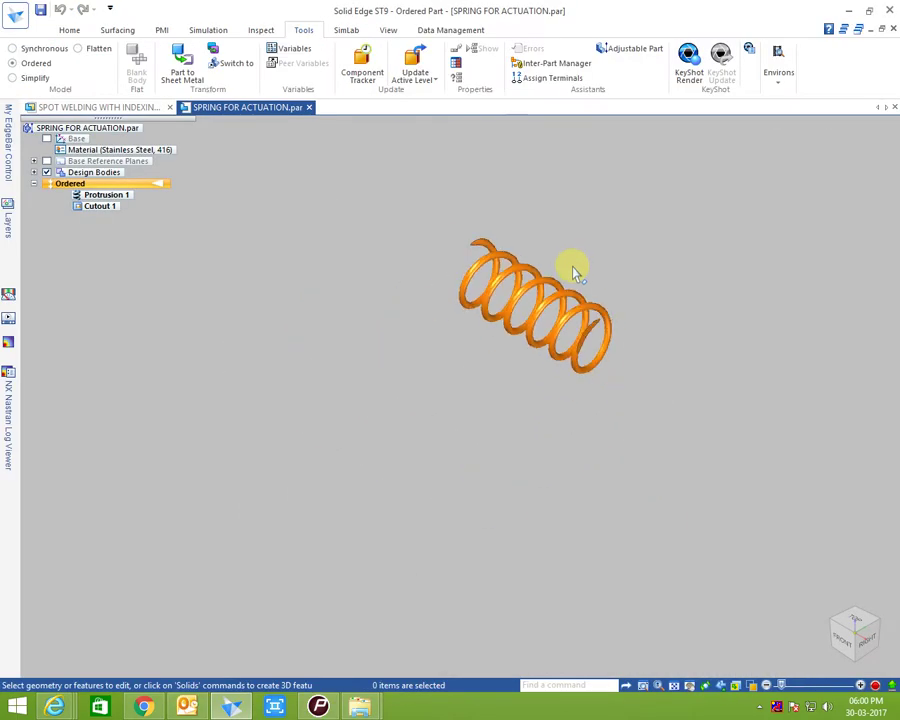
{"action": "left_click", "coordinate": [133, 108]}
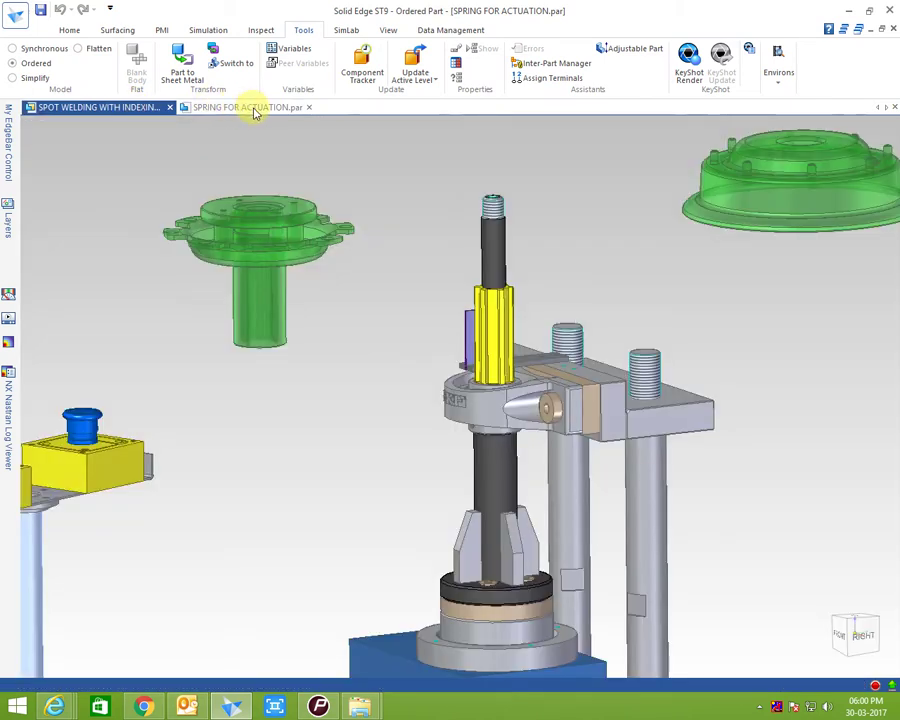
{"action": "left_click", "coordinate": [255, 108]}
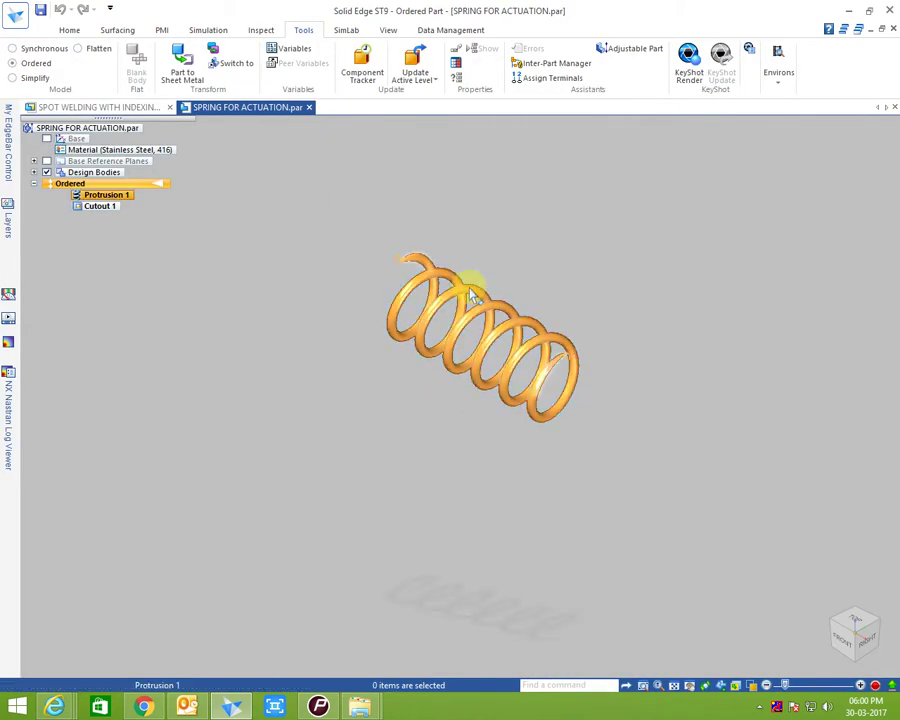
{"action": "left_click", "coordinate": [70, 29]}
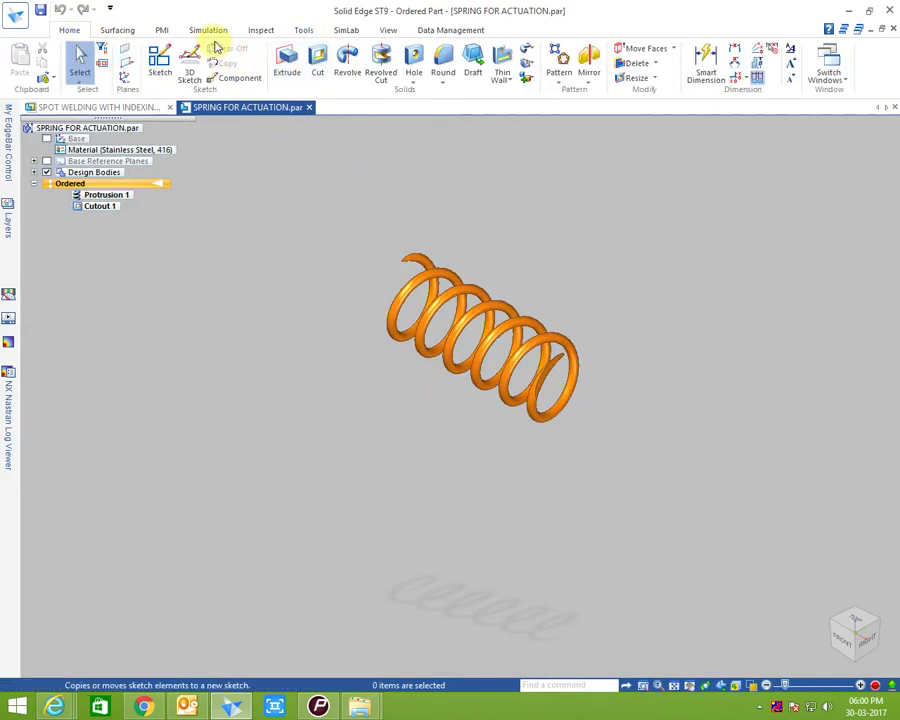
{"action": "double_click", "coordinate": [308, 31]}
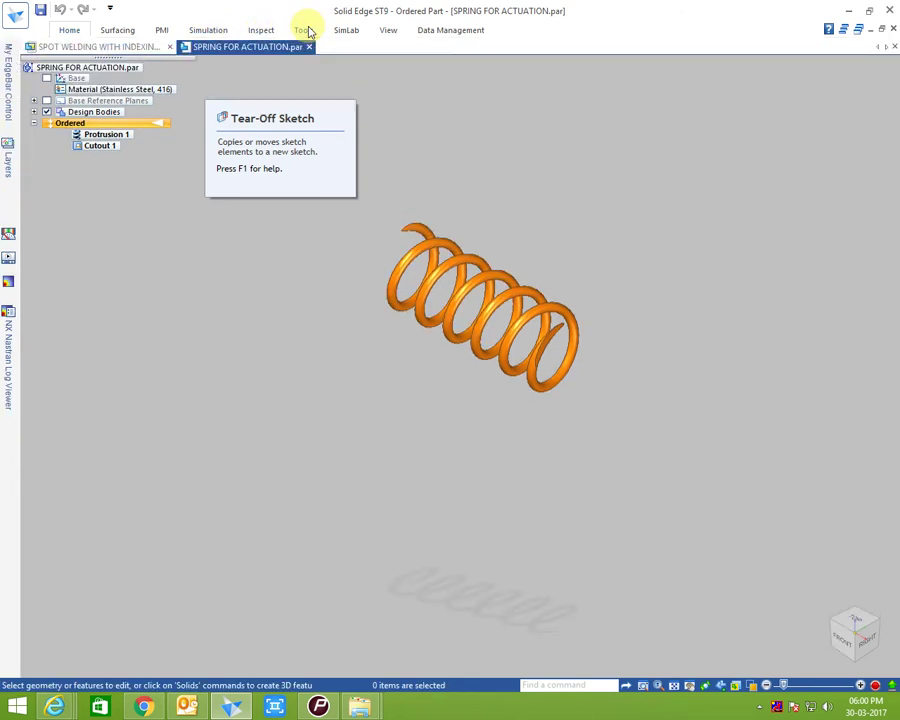
{"action": "double_click", "coordinate": [308, 31]}
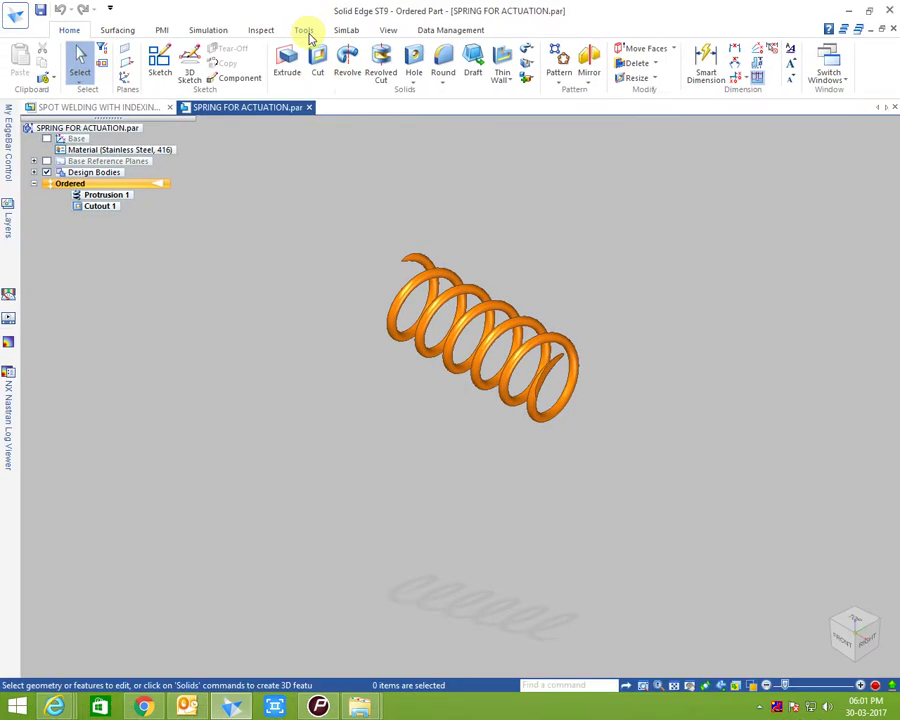
{"action": "left_click", "coordinate": [308, 31]}
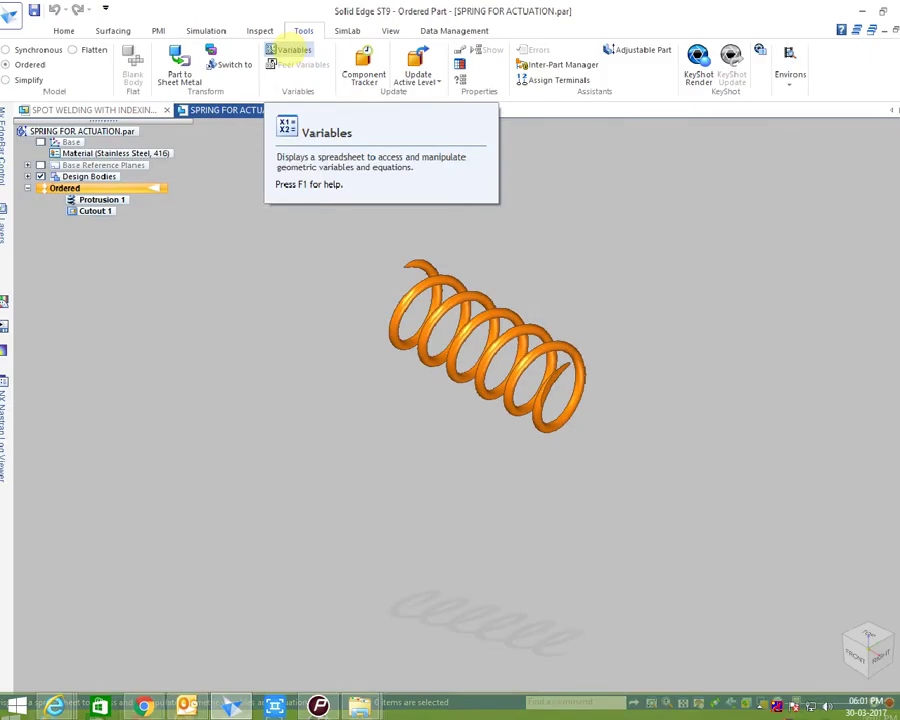
Open the Variable Table and review the spring's values, up to SpringLength at 78.00
{"action": "left_click", "coordinate": [292, 88]}
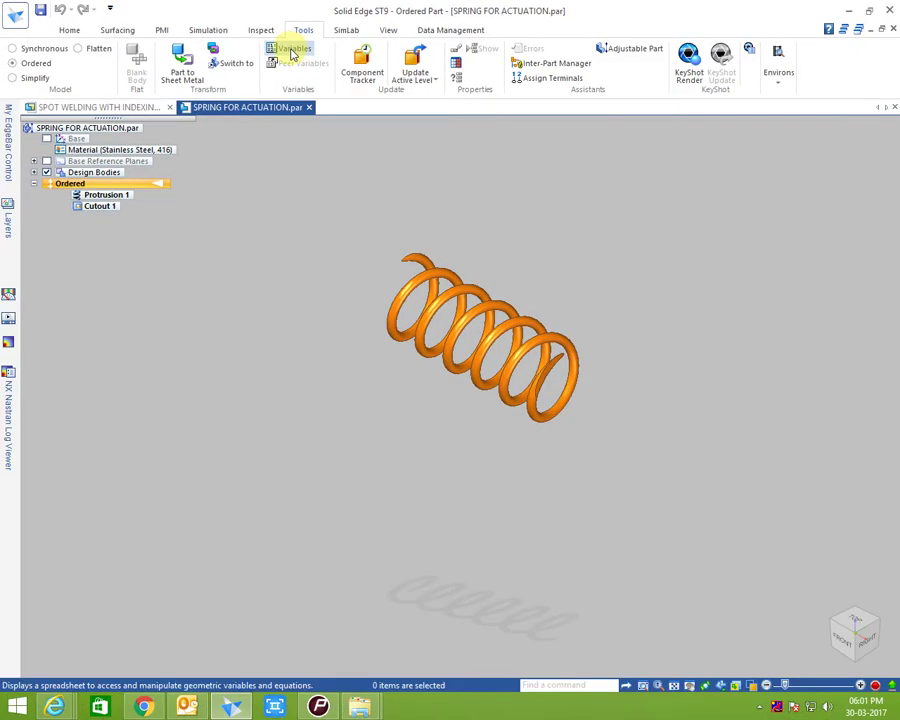
{"action": "scroll", "coordinate": [145, 214], "scroll_direction": "down", "scroll_amount": 1}
{"action": "scroll", "coordinate": [141, 211], "scroll_direction": "down", "scroll_amount": 1}
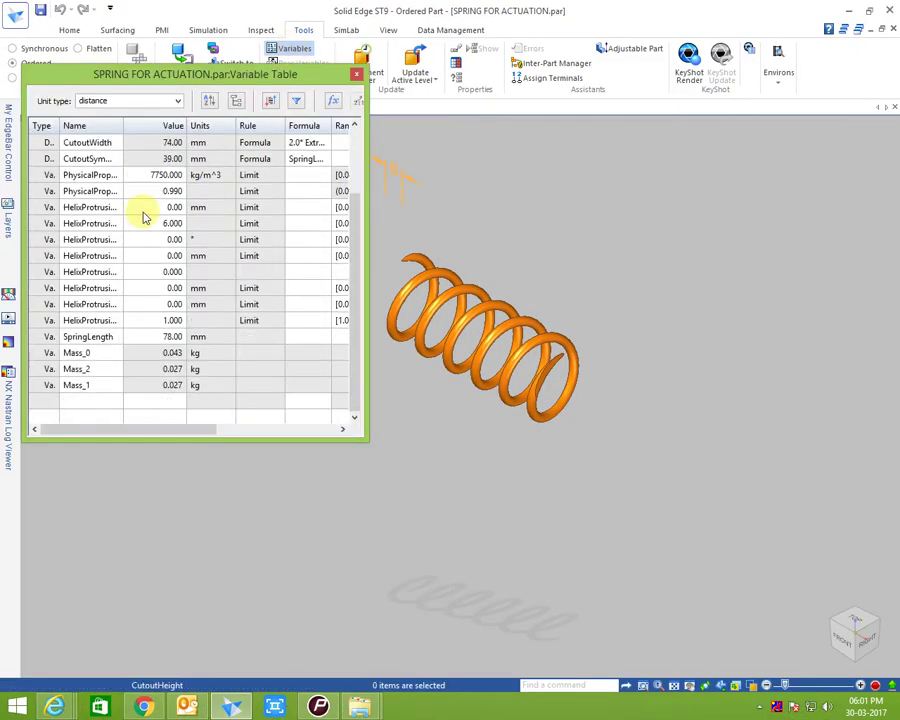
{"action": "scroll", "coordinate": [143, 217], "scroll_direction": "up", "scroll_amount": 2}
{"action": "left_click", "coordinate": [169, 148]}
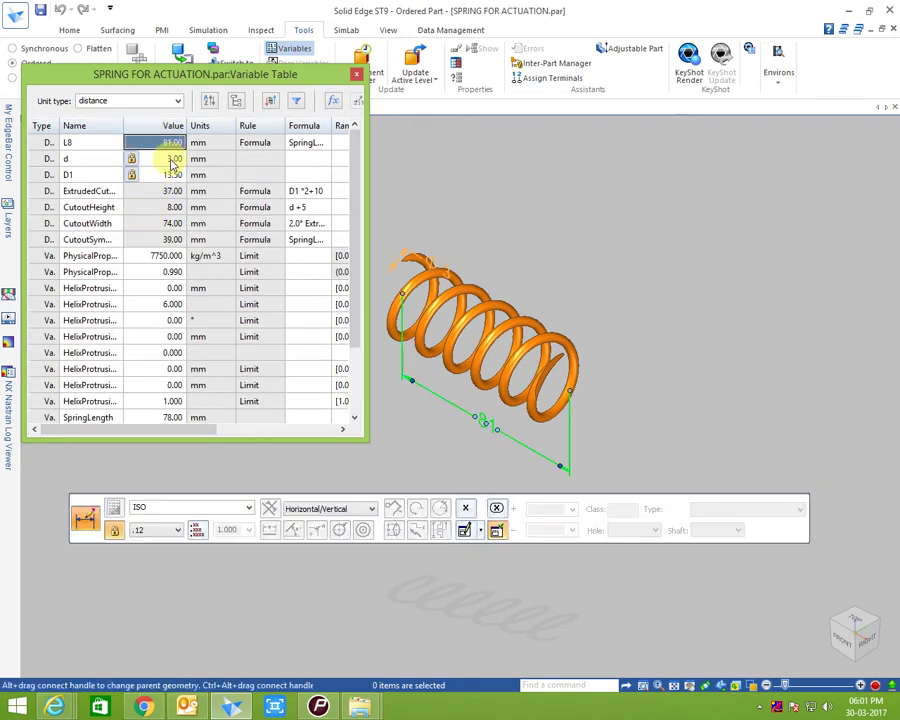
{"action": "left_click", "coordinate": [171, 188]}
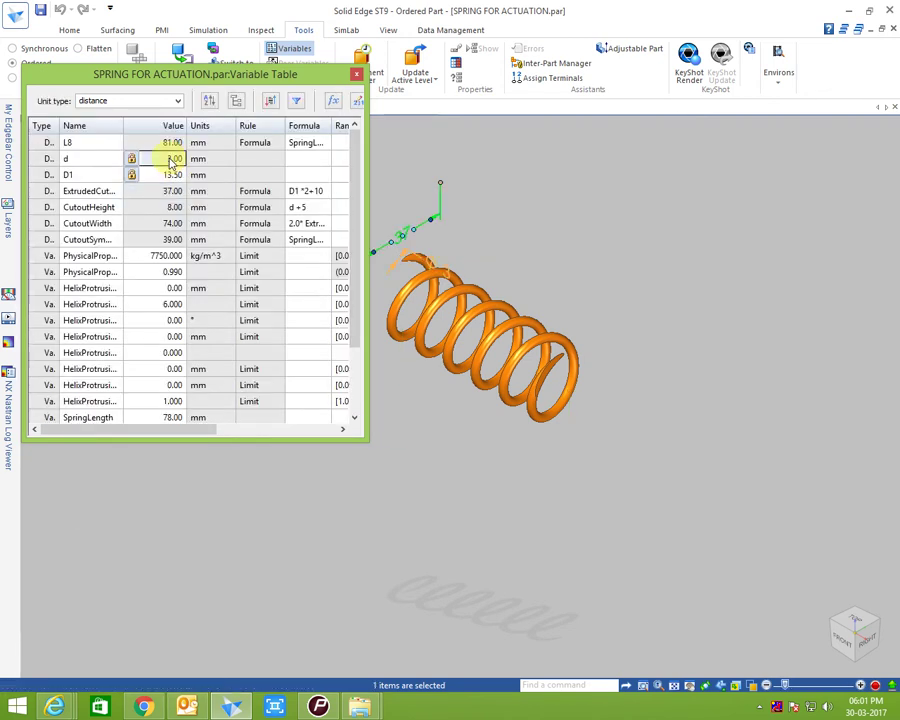
{"action": "left_click", "coordinate": [173, 174]}
{"action": "left_click", "coordinate": [173, 256]}
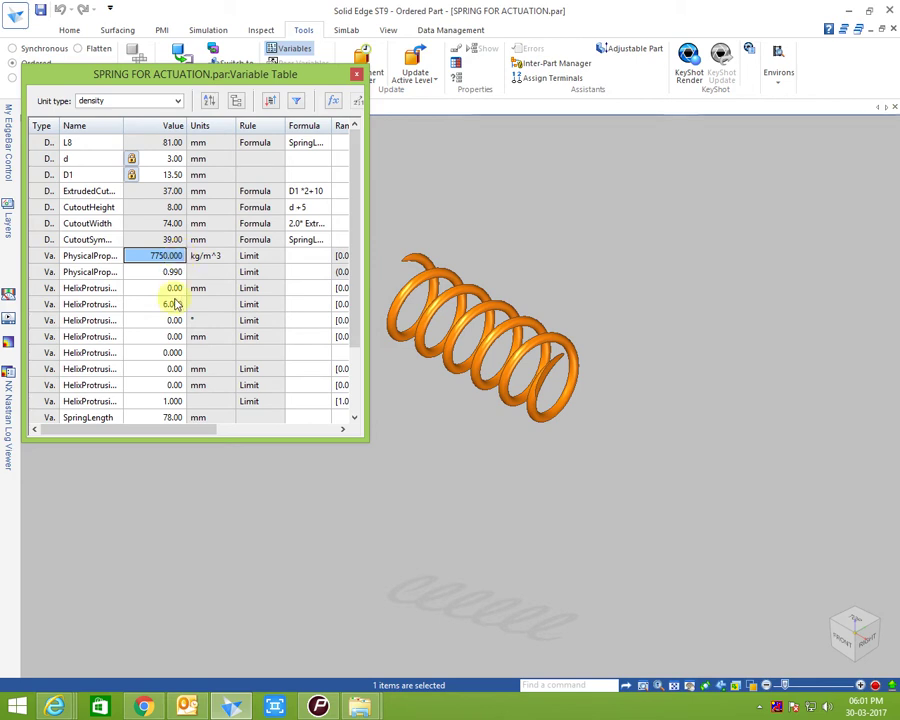
{"action": "left_click", "coordinate": [173, 337]}
{"action": "scroll", "coordinate": [170, 380], "scroll_direction": "down", "scroll_amount": 1}
{"action": "left_click", "coordinate": [170, 338]}
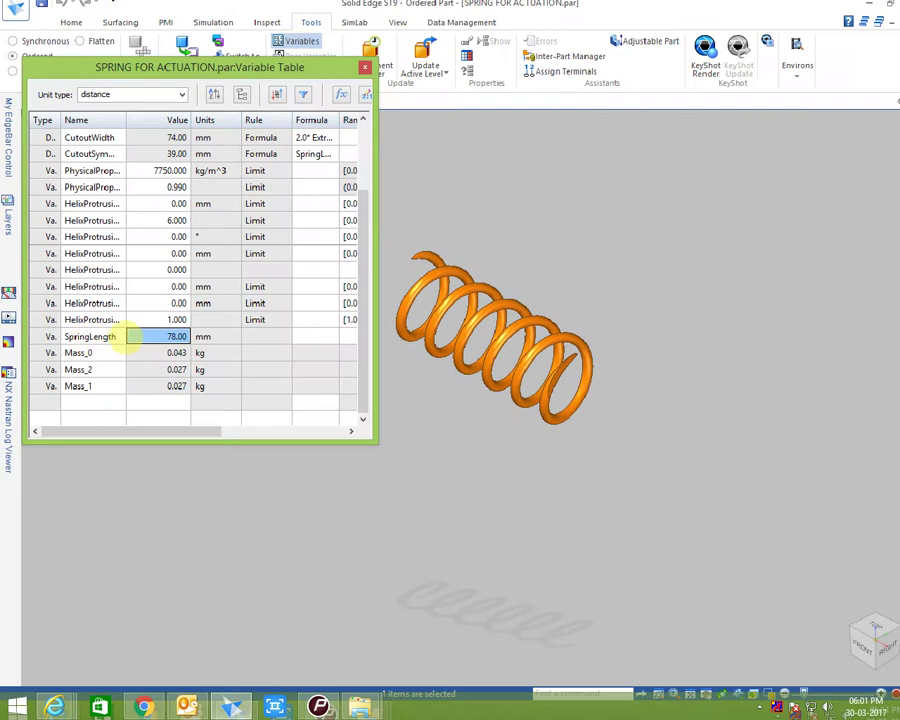
Try SpringLength values of 50, 80 and 150 mm, then set it back to 80 mm
{"action": "left_click", "coordinate": [163, 340]}
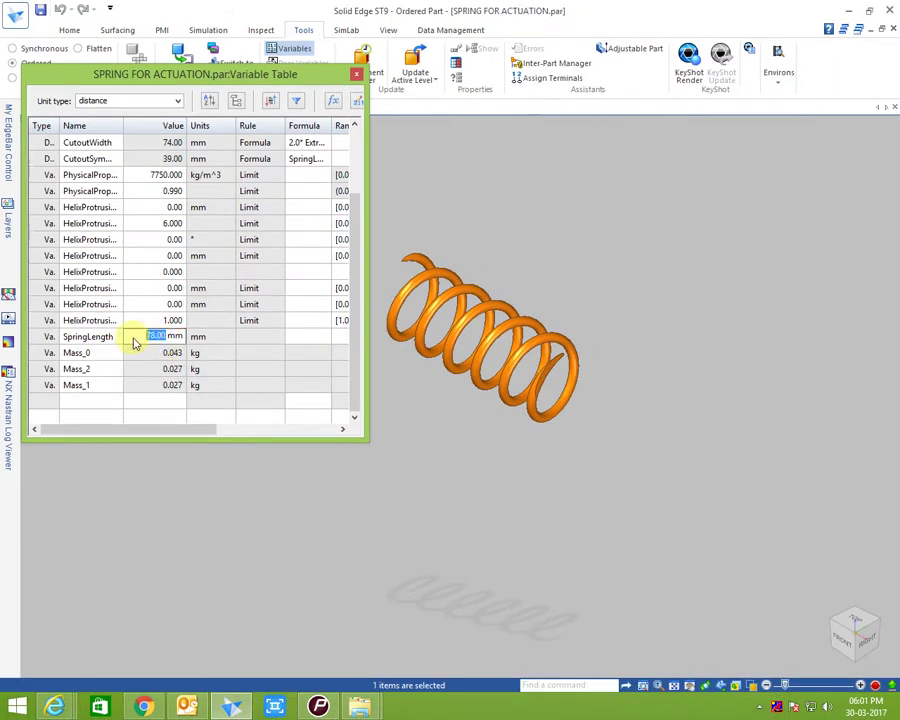
{"action": "type", "text": "50"}
{"action": "key", "text": "Return"}
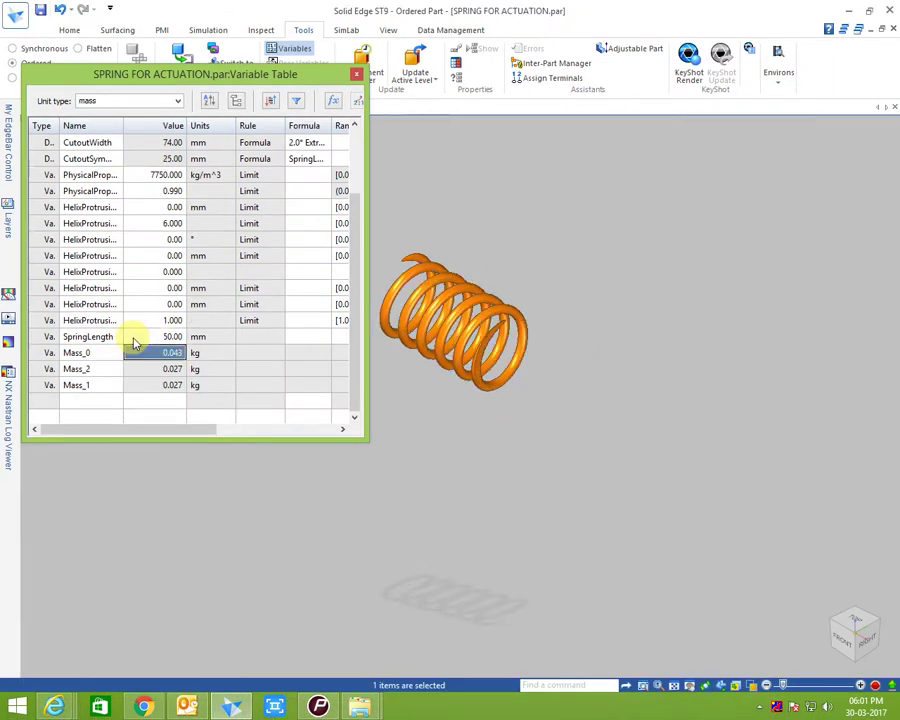
{"action": "left_click", "coordinate": [168, 338]}
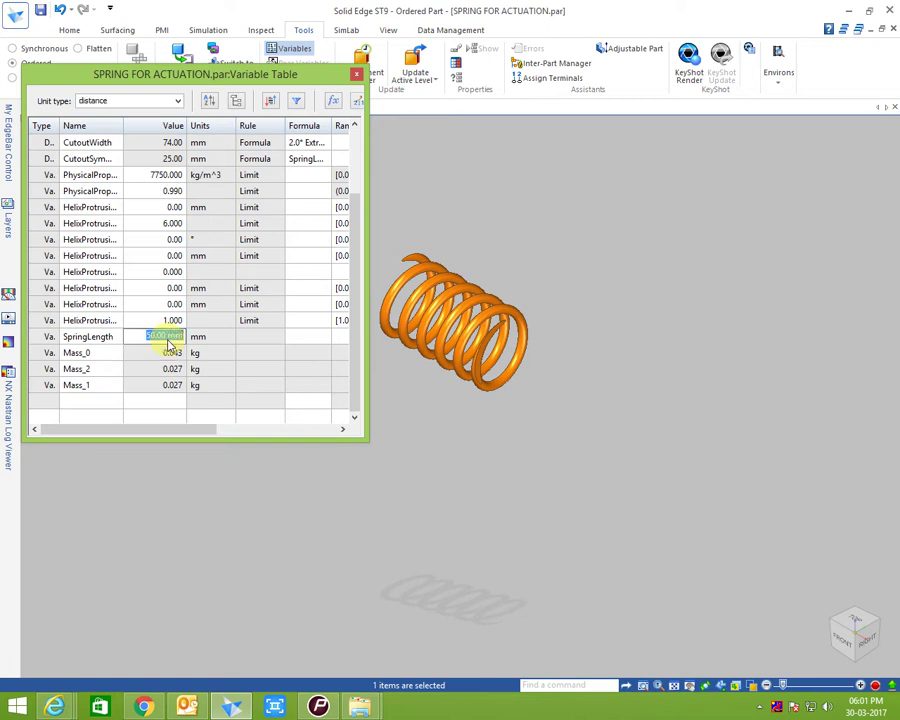
{"action": "type", "text": "80"}
{"action": "key", "text": "Return"}
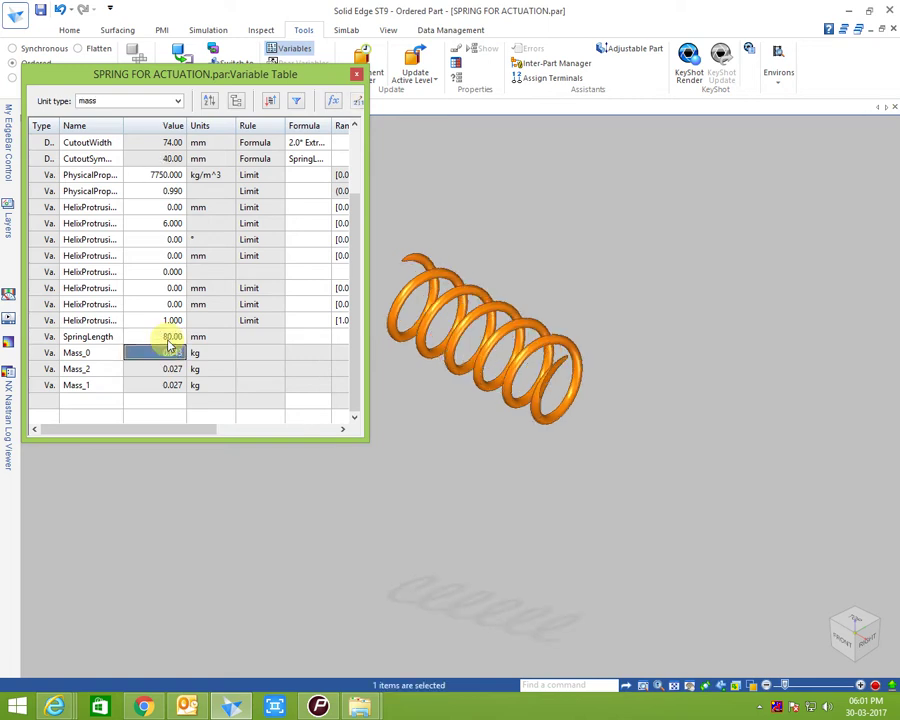
{"action": "left_click", "coordinate": [169, 340]}
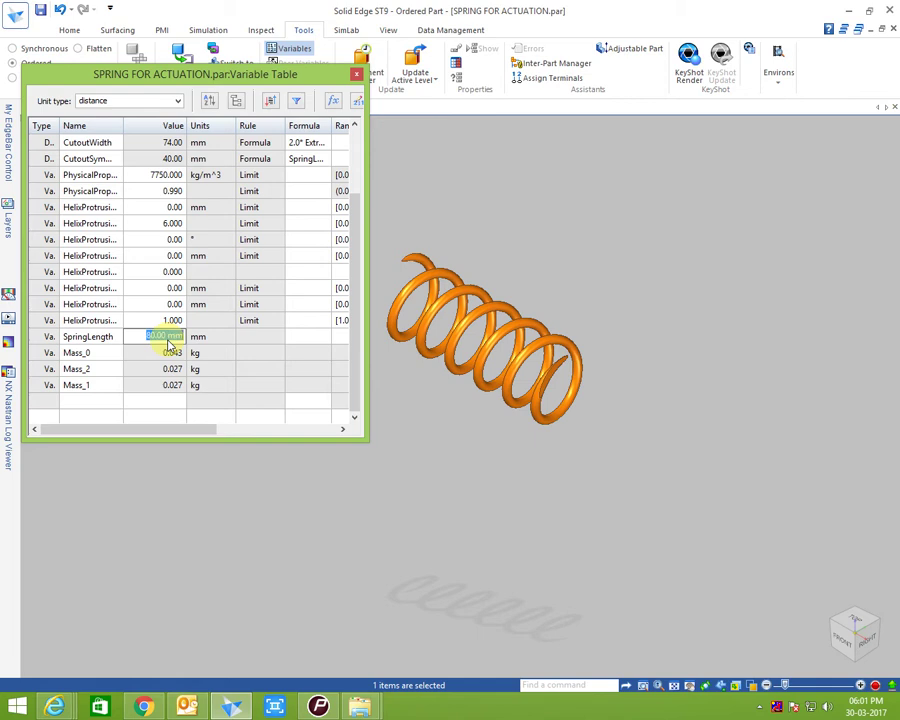
{"action": "type", "text": "150"}
{"action": "key", "text": "Return"}
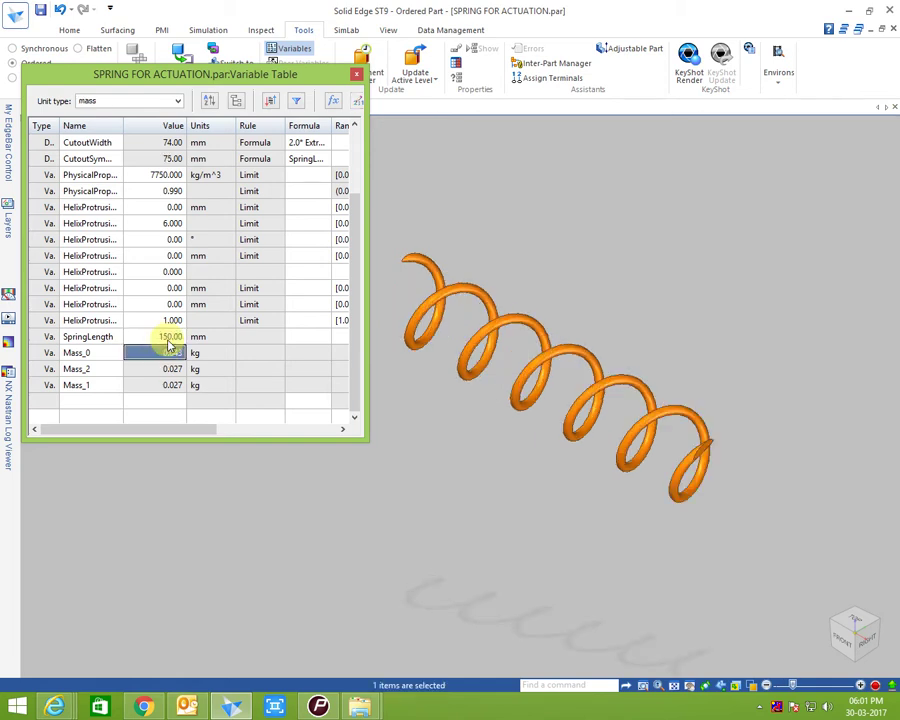
{"action": "left_click", "coordinate": [169, 340]}
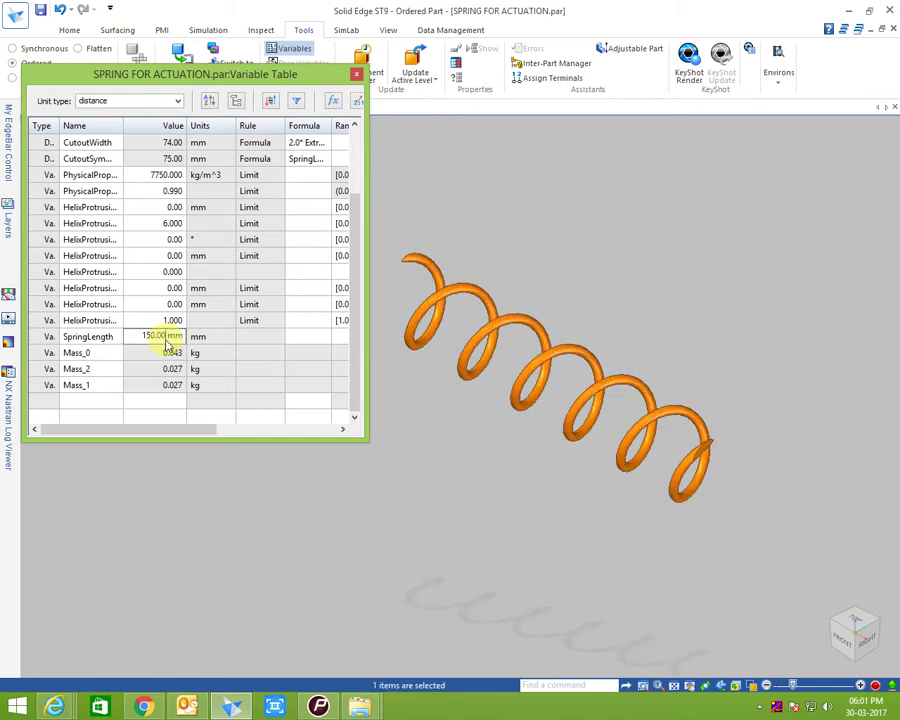
{"action": "type", "text": "80"}
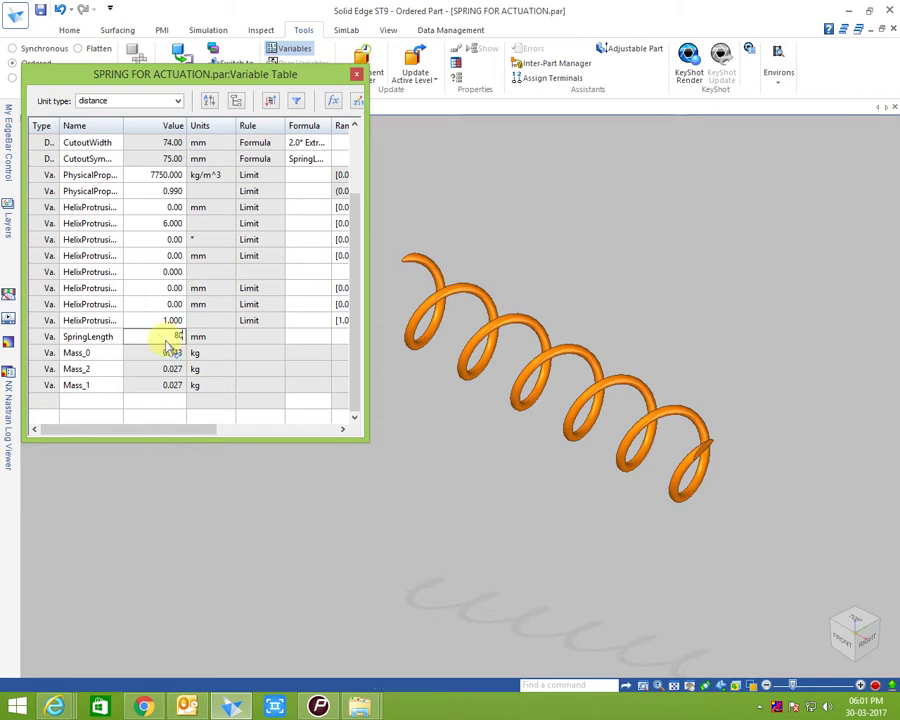
{"action": "key", "text": "Return"}
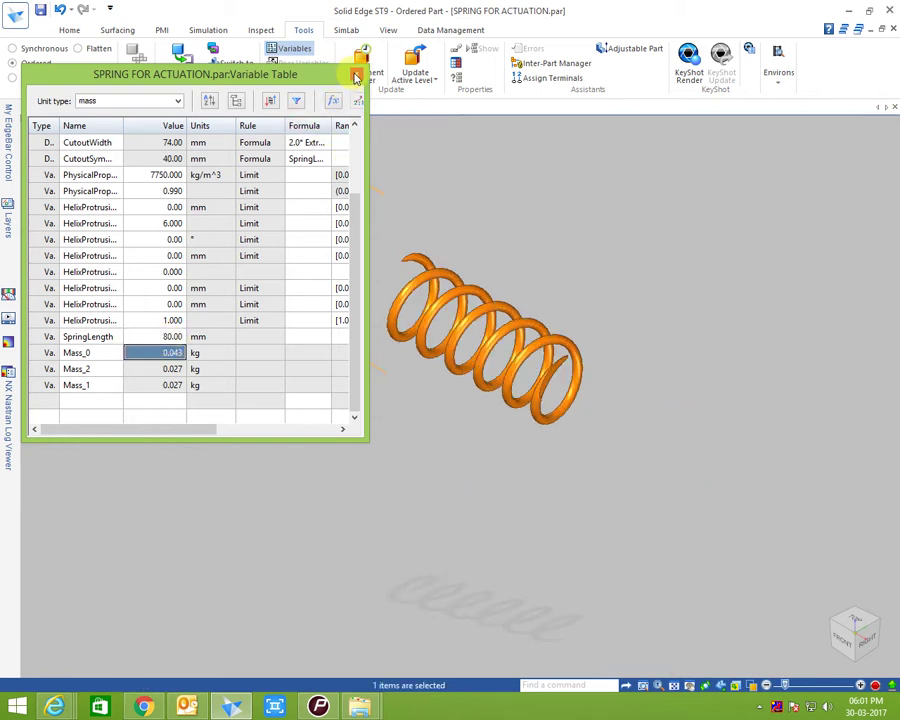
Filter the table to distance unit type, close it, and fit the spring in view
{"action": "left_click", "coordinate": [177, 101]}
{"action": "scroll", "coordinate": [179, 120], "scroll_direction": "up", "scroll_amount": 1}
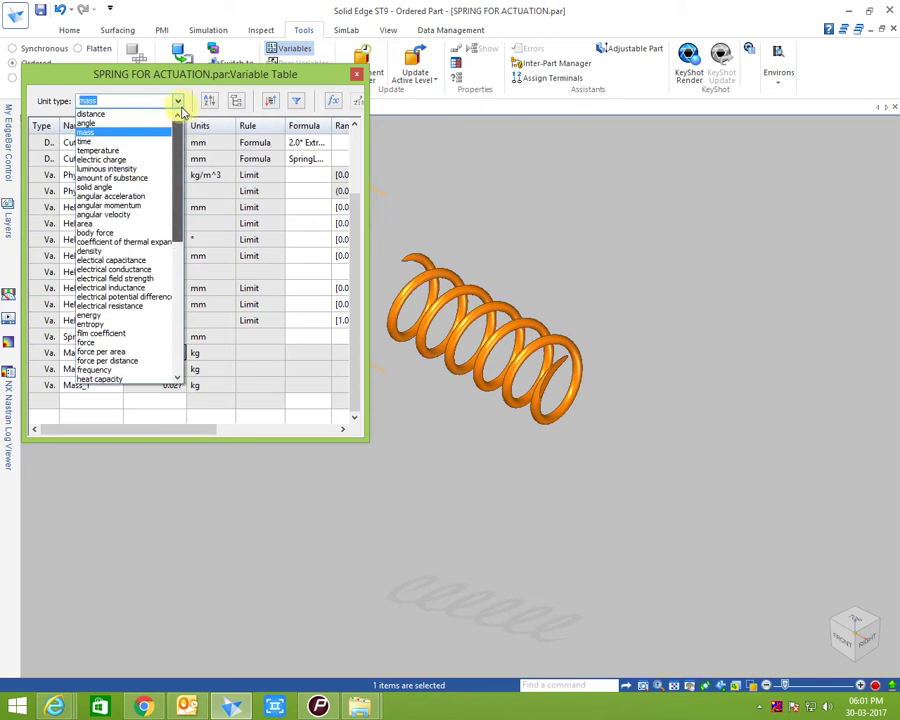
{"action": "left_click", "coordinate": [134, 114]}
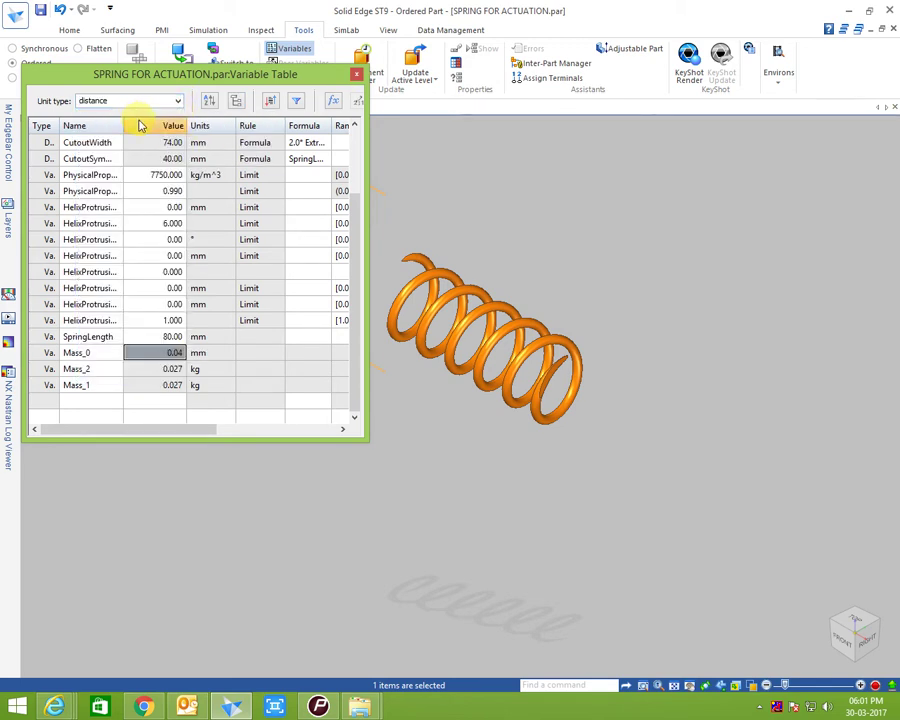
{"action": "left_click", "coordinate": [358, 77]}
{"action": "key", "text": "ctrl+f"}
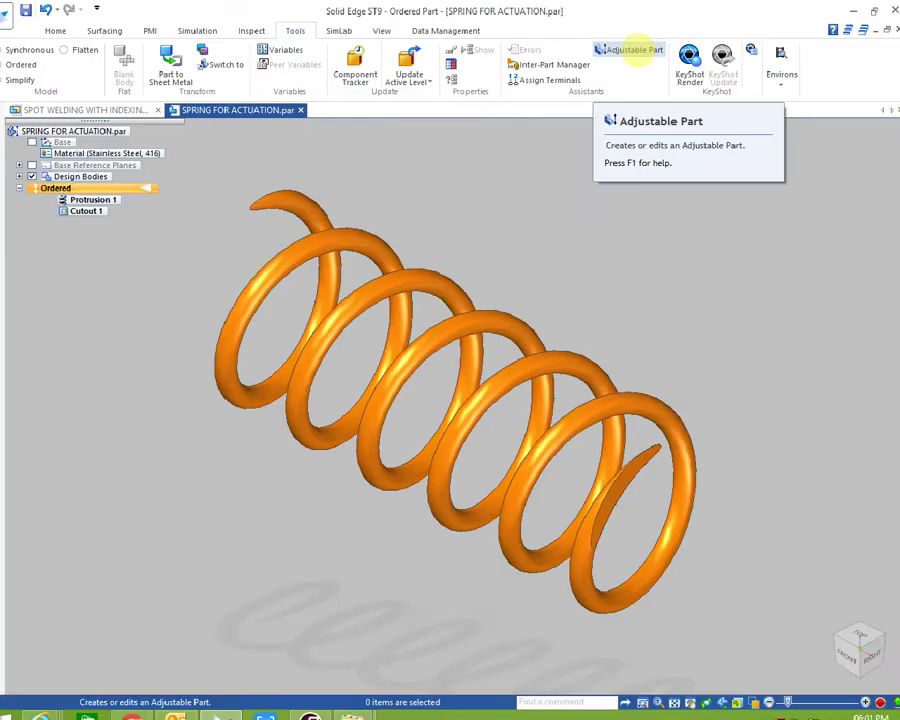
Make the spring an adjustable part driven by SpringLength, set to Adjust like a spring
{"action": "left_click", "coordinate": [634, 50]}
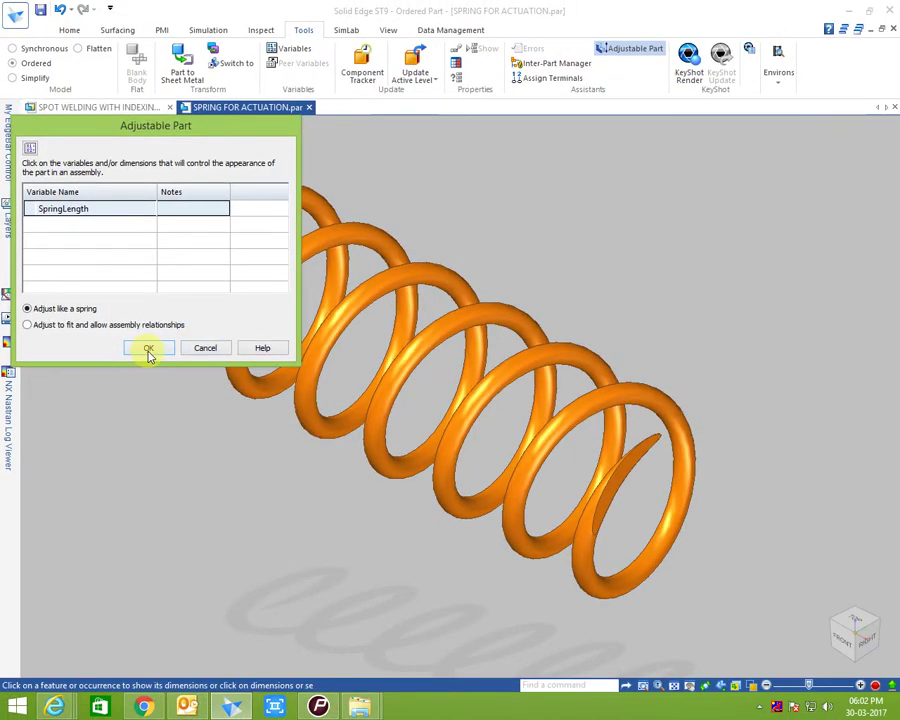
{"action": "left_click", "coordinate": [148, 348]}
{"action": "right_click", "coordinate": [466, 210]}
{"action": "left_click", "coordinate": [470, 215]}
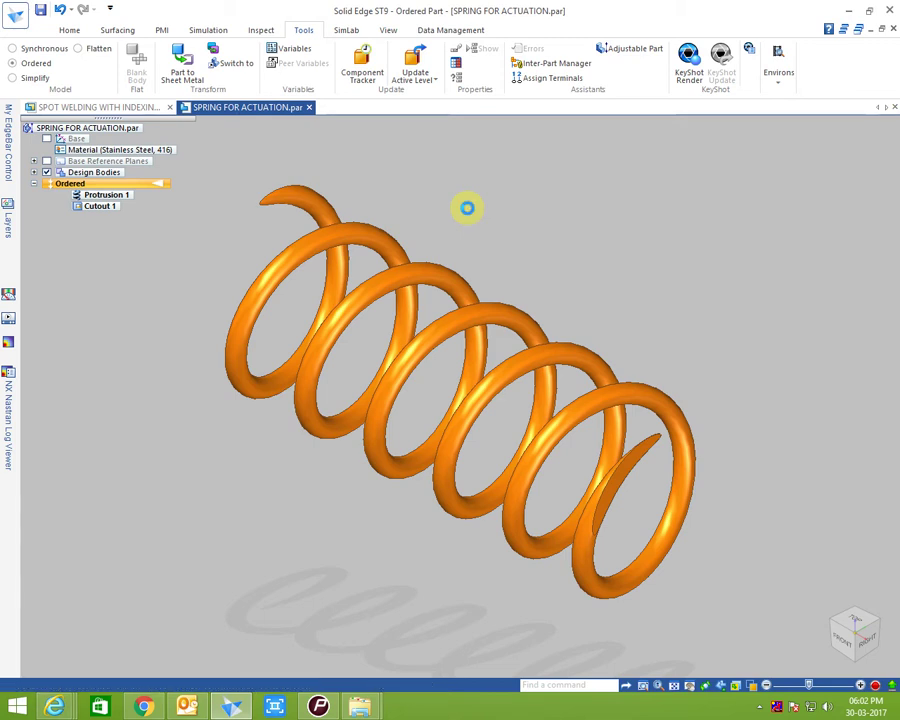
Close the spring part document and orbit the assembly to an isometric view
{"action": "left_click", "coordinate": [310, 107]}
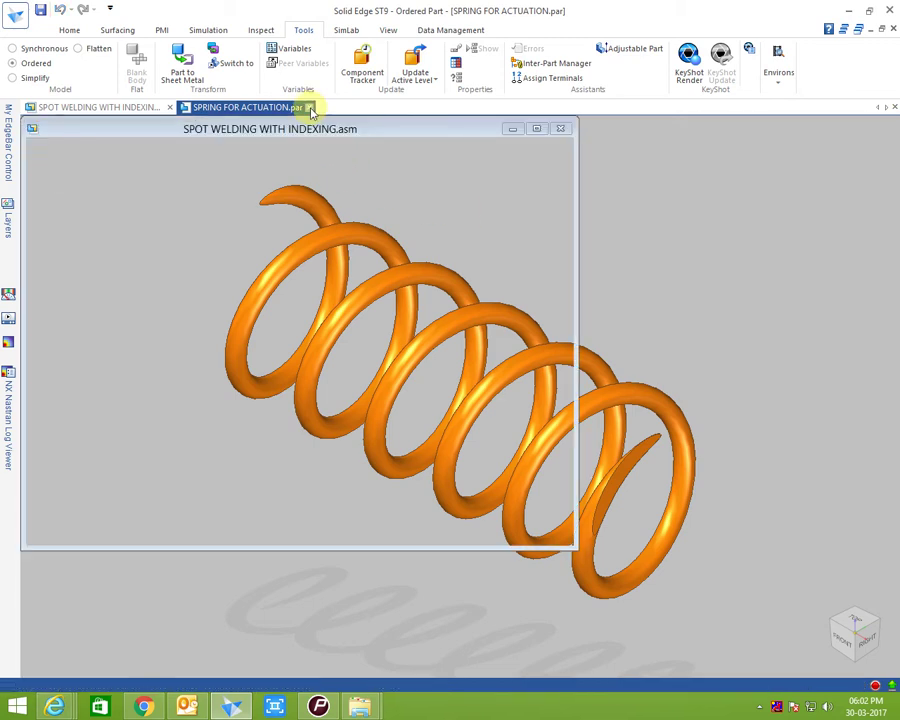
{"action": "scroll", "coordinate": [470, 265], "scroll_direction": "down", "scroll_amount": 3}
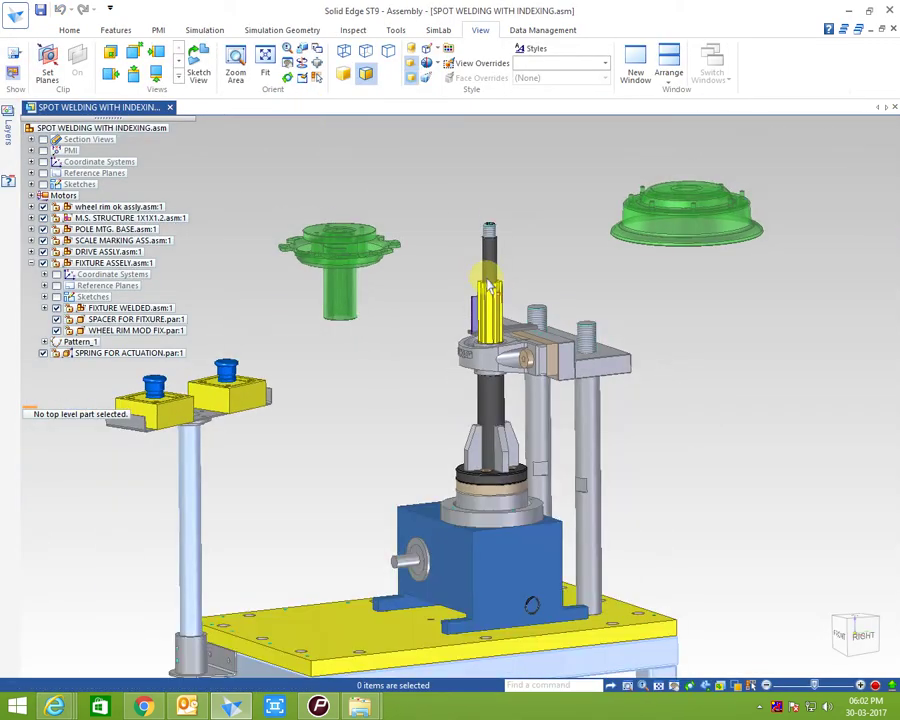
{"action": "middle_click_drag", "start_coordinate": [470, 265], "coordinate": [377, 708]}
{"action": "mouse_move", "coordinate": [360, 707]}
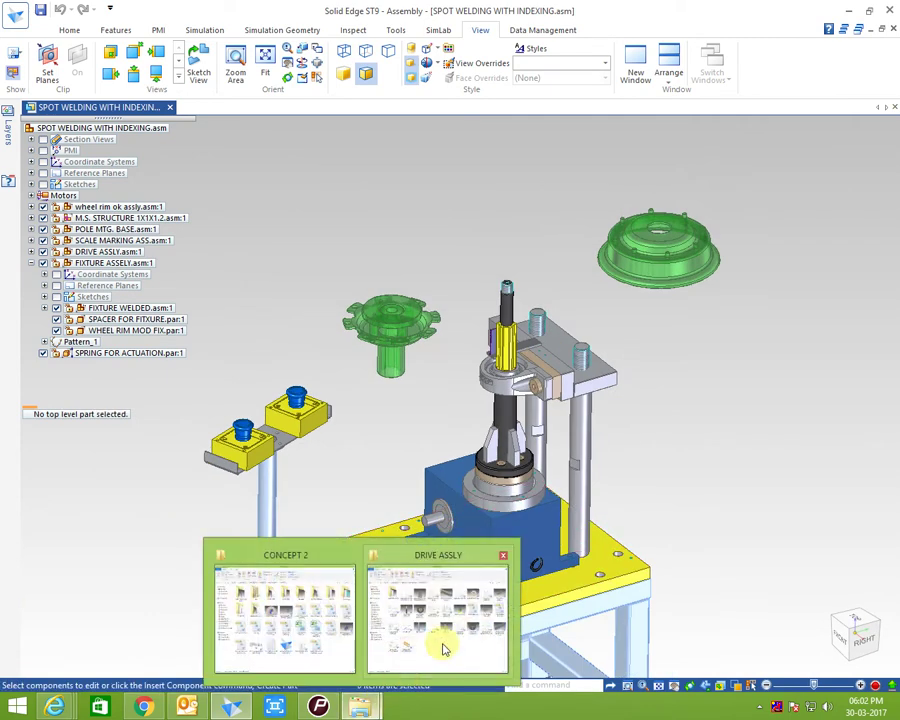
Drag SPRING FOR ACTUATION.par from the DRIVE ASSLY folder into the assembly window
{"action": "left_click", "coordinate": [442, 640]}
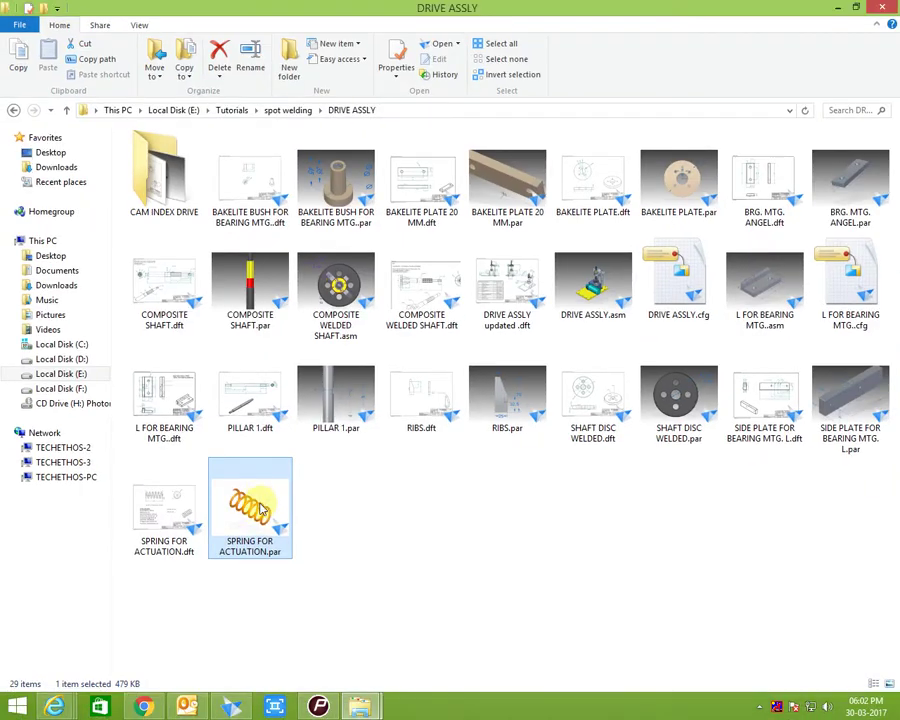
{"action": "mouse_move", "coordinate": [250, 505]}
{"action": "left_mouse_down"}
{"action": "mouse_move", "coordinate": [240, 710]}
{"action": "mouse_move", "coordinate": [697, 350]}
{"action": "left_mouse_up"}
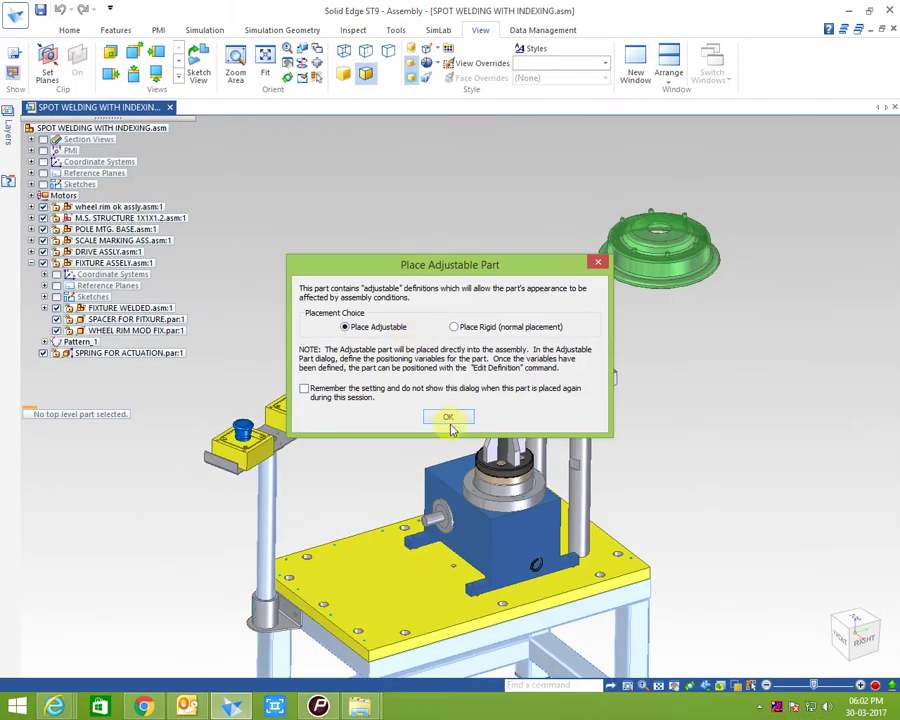
Place the spring as an adjustable part and accept the Adjustable Part settings
{"action": "left_click", "coordinate": [449, 418]}
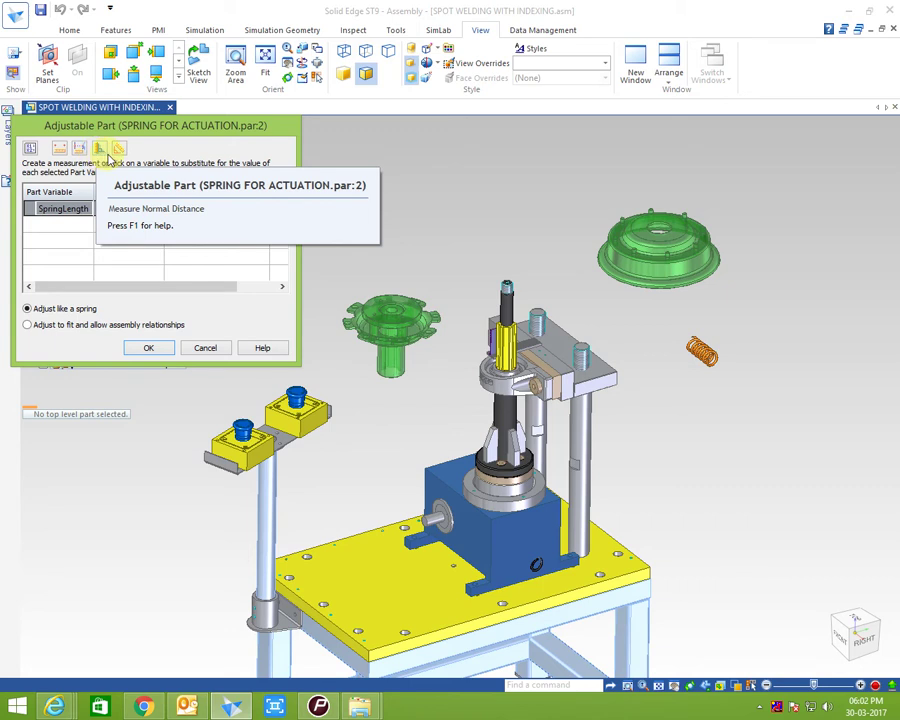
{"action": "left_click", "coordinate": [164, 348]}
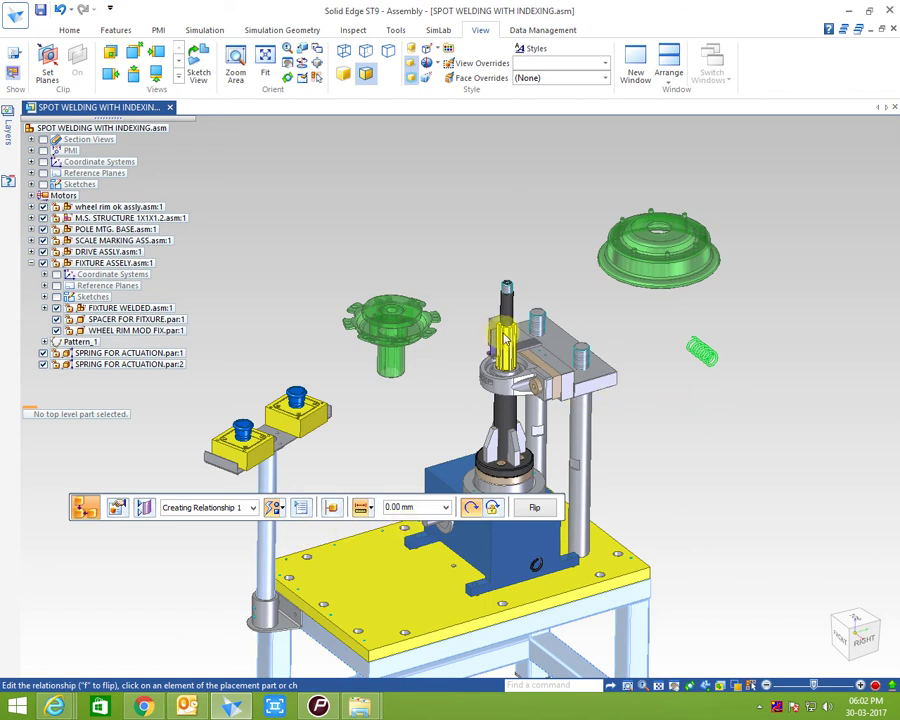
{"action": "scroll", "coordinate": [505, 342], "scroll_direction": "up", "scroll_amount": 3}
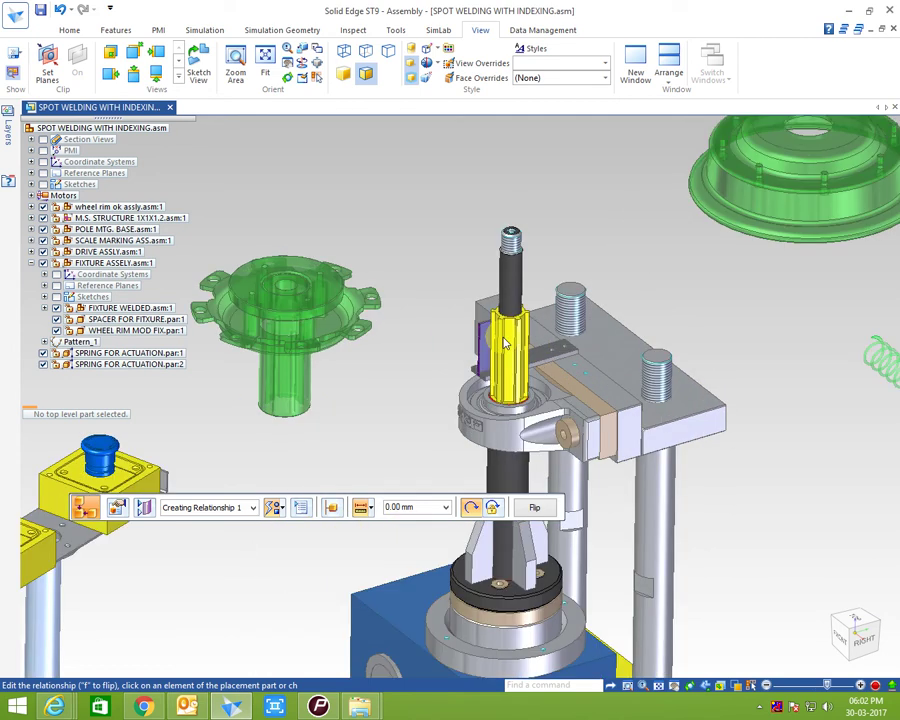
{"action": "scroll", "coordinate": [505, 342], "scroll_direction": "down", "scroll_amount": 2}
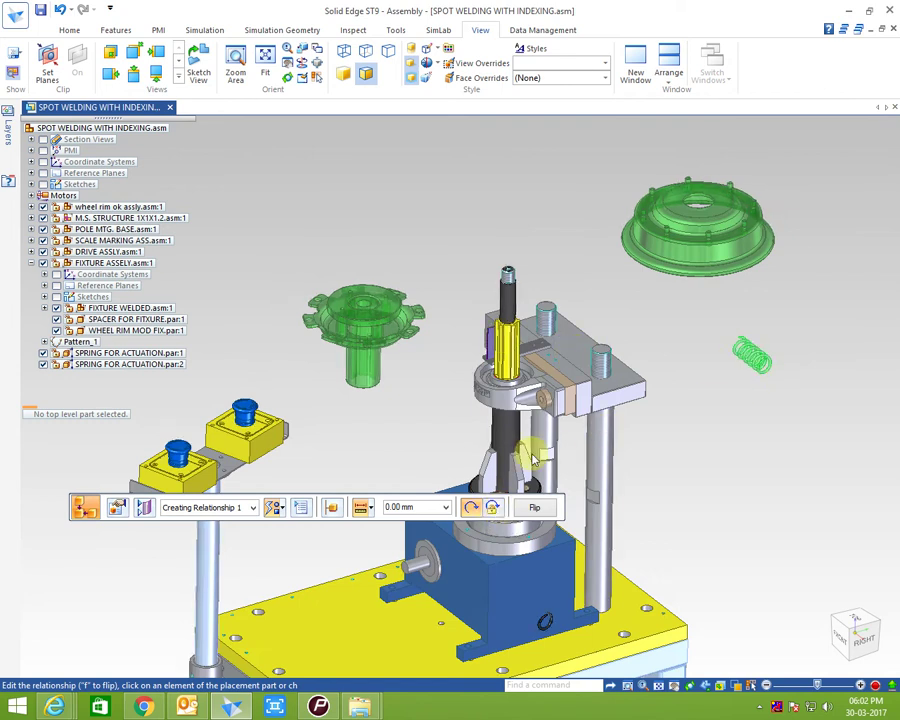
{"action": "scroll", "coordinate": [480, 330], "scroll_direction": "up", "scroll_amount": 2}
{"action": "scroll", "coordinate": [480, 330], "scroll_direction": "down", "scroll_amount": 2}
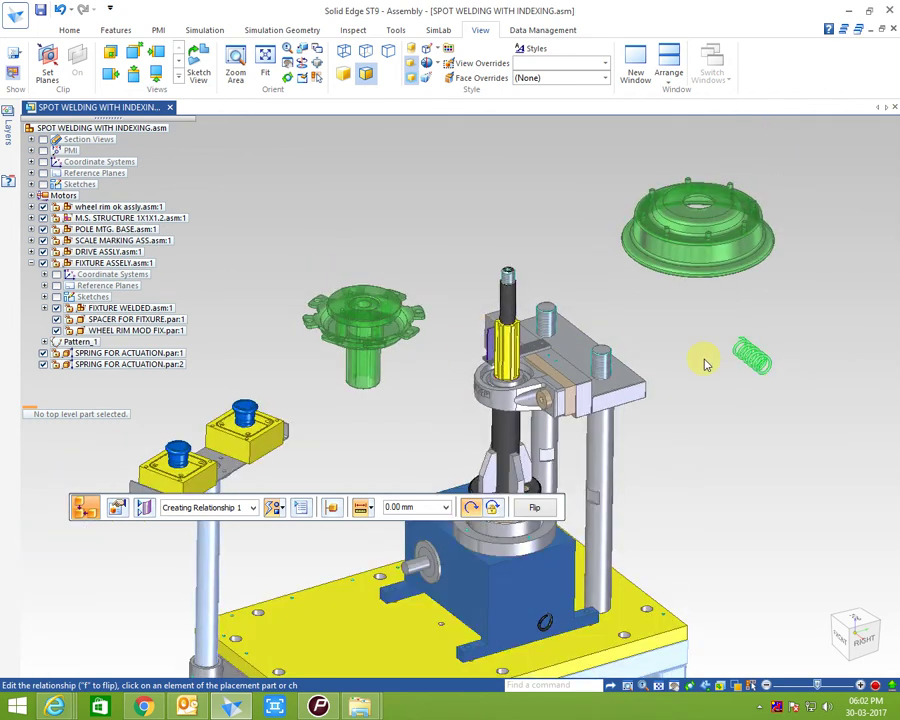
Select the newly placed spring copy, nudge it, and delete it
{"action": "left_click", "coordinate": [752, 358]}
{"action": "left_click_drag", "start_coordinate": [758, 352], "coordinate": [770, 362]}
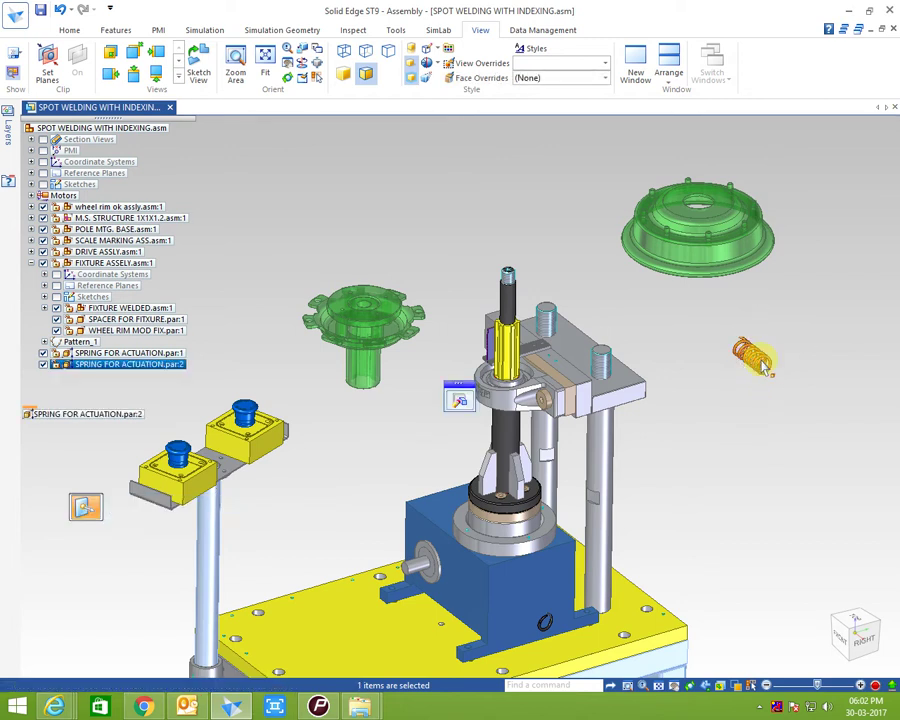
{"action": "key", "text": "Delete"}
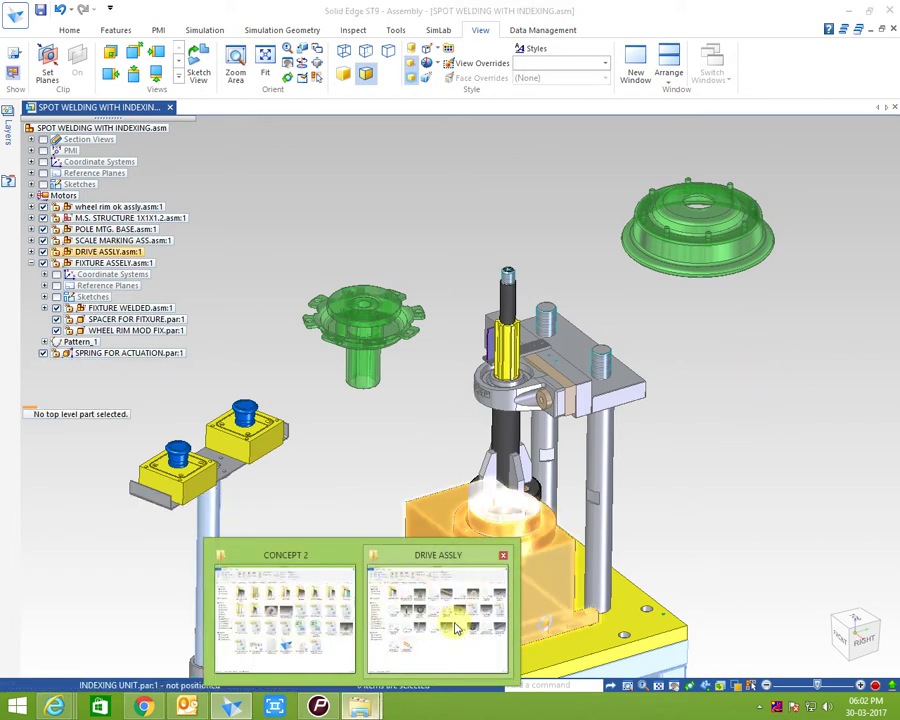
Insert SPRING FOR ACTUATION.par again as adjustable and start a minimum-distance measurement for SpringLength
{"action": "left_click", "coordinate": [455, 627]}
{"action": "mouse_move", "coordinate": [250, 510]}
{"action": "left_mouse_down"}
{"action": "mouse_move", "coordinate": [280, 638]}
{"action": "mouse_move", "coordinate": [755, 388]}
{"action": "left_mouse_up"}
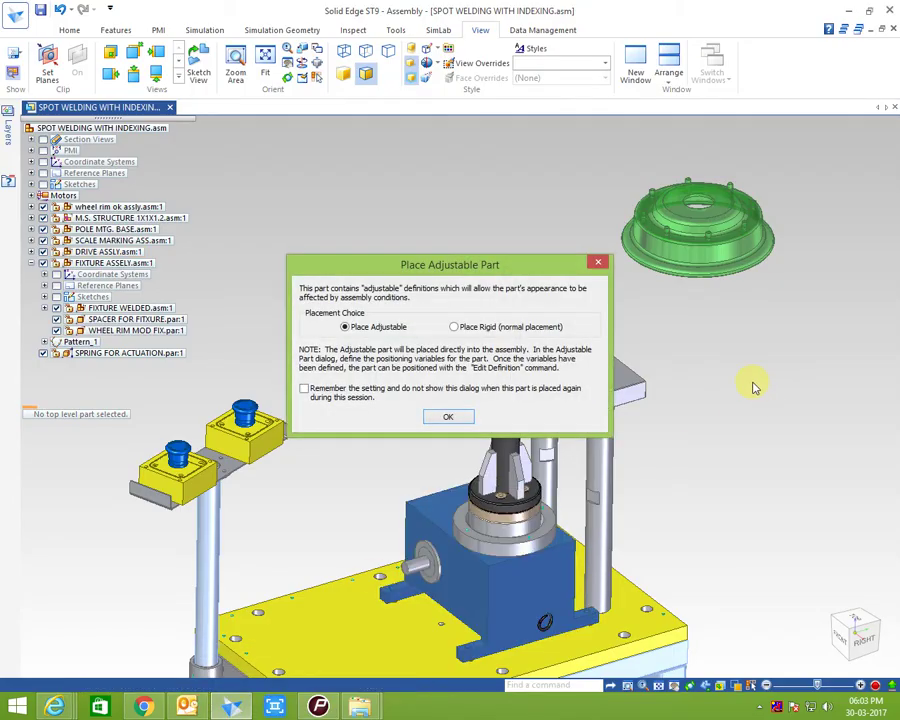
{"action": "left_click", "coordinate": [450, 417]}
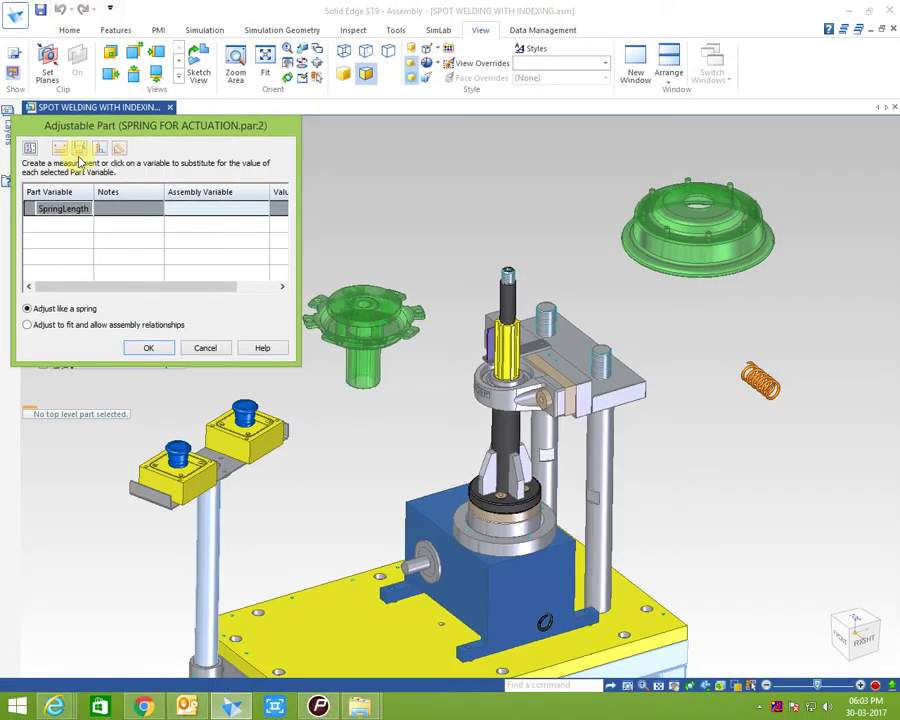
{"action": "left_click", "coordinate": [78, 147]}
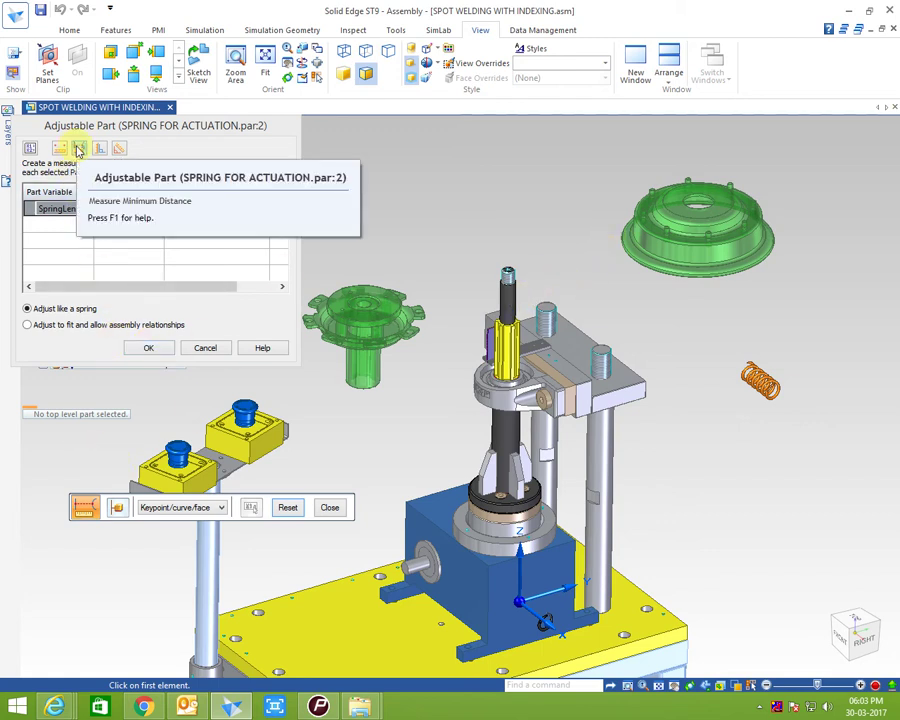
Measure SpringLength as the minimum distance between two circular edges in the assembly
{"action": "scroll", "coordinate": [532, 319], "scroll_direction": "up", "scroll_amount": 5}
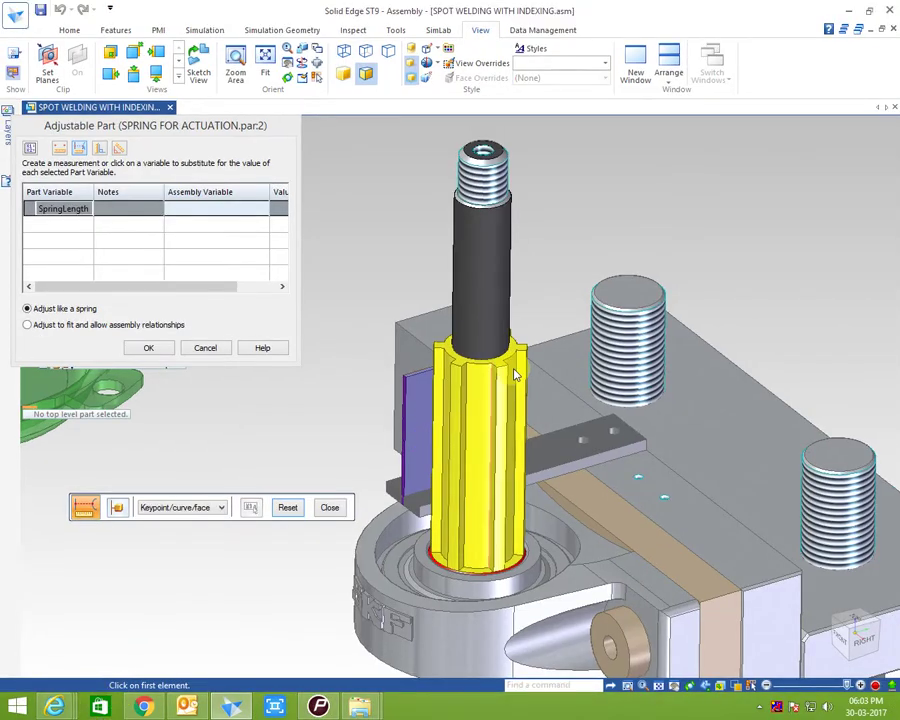
{"action": "scroll", "coordinate": [513, 357], "scroll_direction": "up", "scroll_amount": 2}
{"action": "scroll", "coordinate": [513, 360], "scroll_direction": "up", "scroll_amount": 2}
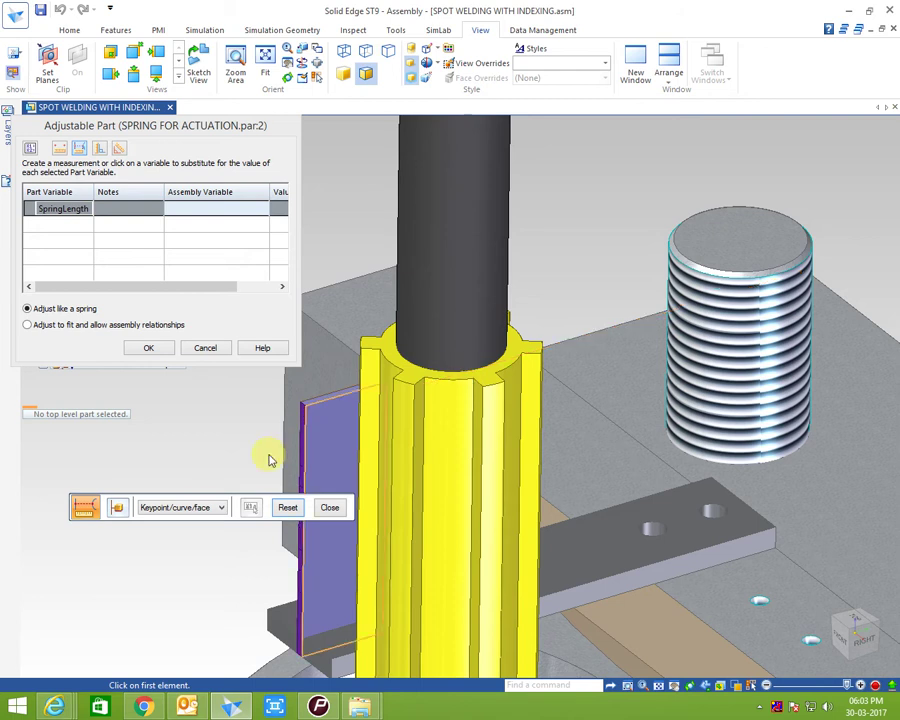
{"action": "left_click", "coordinate": [498, 367]}
{"action": "scroll", "coordinate": [498, 367], "scroll_direction": "down", "scroll_amount": 2}
{"action": "scroll", "coordinate": [497, 366], "scroll_direction": "down", "scroll_amount": 2}
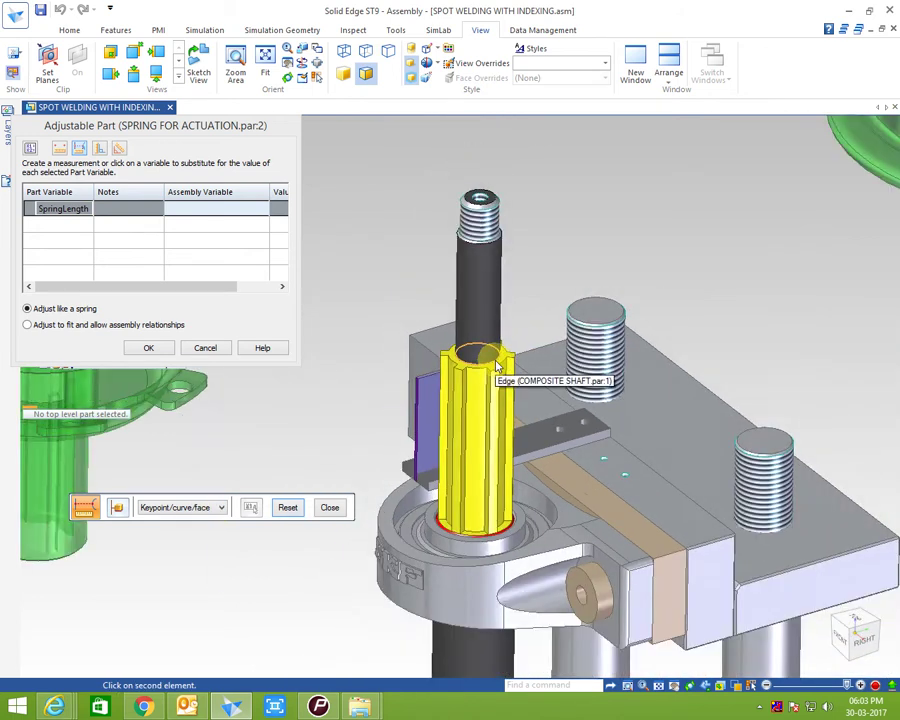
{"action": "scroll", "coordinate": [498, 367], "scroll_direction": "down", "scroll_amount": 2}
{"action": "scroll", "coordinate": [472, 380], "scroll_direction": "up", "scroll_amount": 2}
{"action": "scroll", "coordinate": [585, 400], "scroll_direction": "up", "scroll_amount": 3}
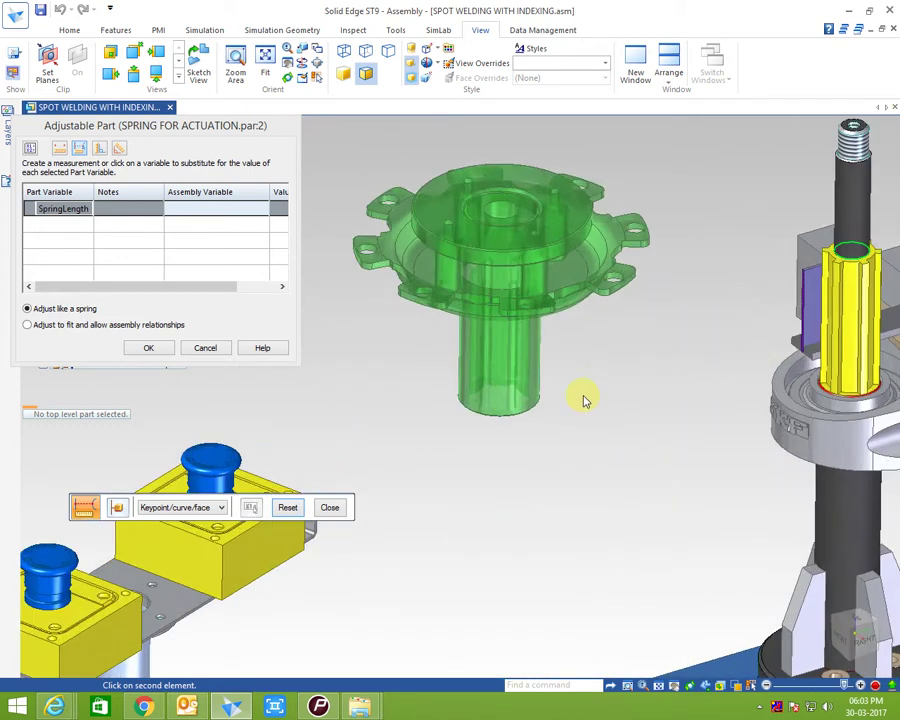
{"action": "scroll", "coordinate": [580, 360], "scroll_direction": "up", "scroll_amount": 2}
{"action": "scroll", "coordinate": [575, 390], "scroll_direction": "down", "scroll_amount": 3}
{"action": "scroll", "coordinate": [550, 175], "scroll_direction": "up", "scroll_amount": 2}
{"action": "scroll", "coordinate": [483, 365], "scroll_direction": "up", "scroll_amount": 3}
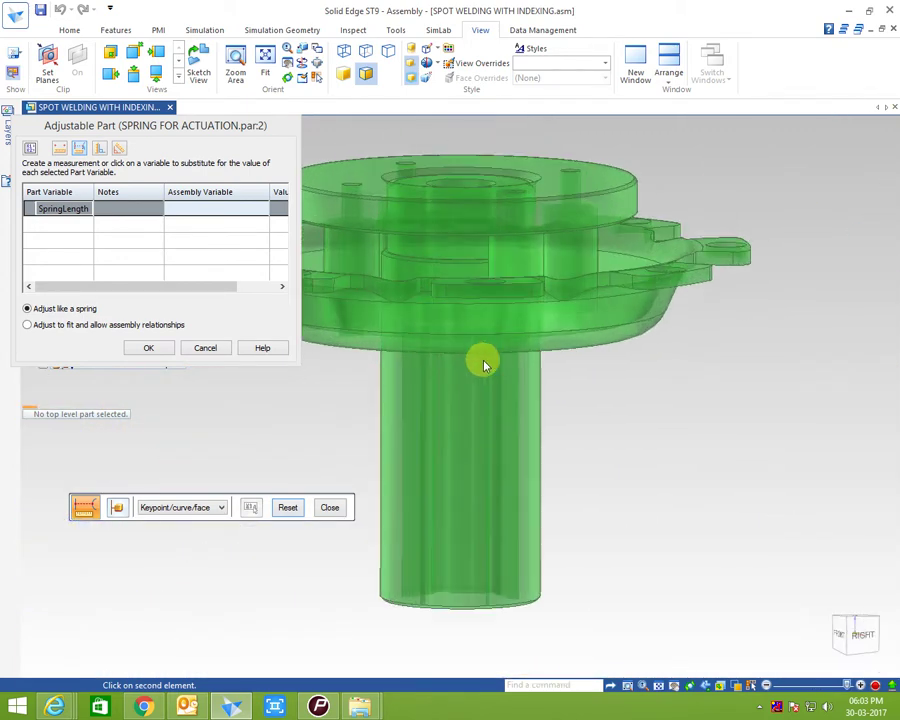
{"action": "scroll", "coordinate": [463, 265], "scroll_direction": "up", "scroll_amount": 2}
{"action": "scroll", "coordinate": [482, 249], "scroll_direction": "up", "scroll_amount": 2}
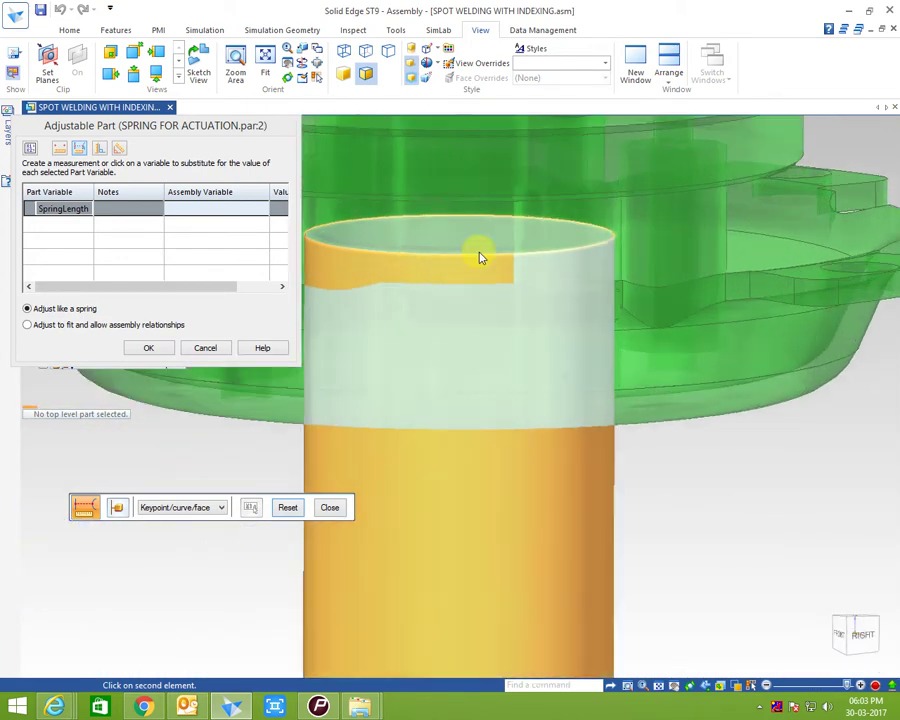
{"action": "left_click", "coordinate": [486, 243]}
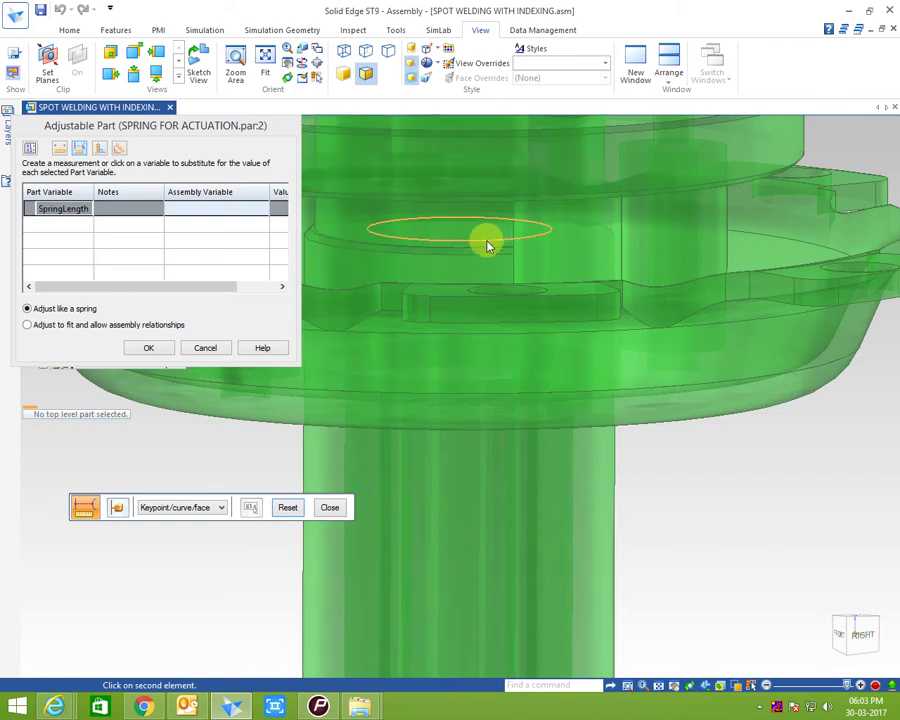
Check that variable V43806 reads 253.92 mm and accept the adjustable spring settings
{"action": "scroll", "coordinate": [486, 243], "scroll_direction": "down", "scroll_amount": 2}
{"action": "scroll", "coordinate": [484, 245], "scroll_direction": "down", "scroll_amount": 2}
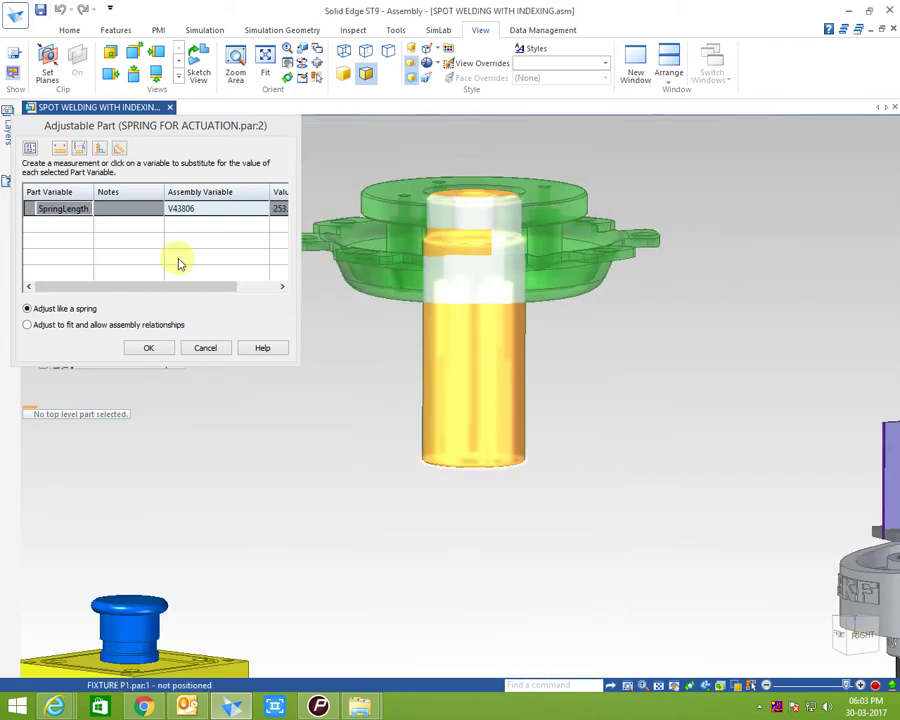
{"action": "left_click_drag", "start_coordinate": [177, 288], "coordinate": [247, 289]}
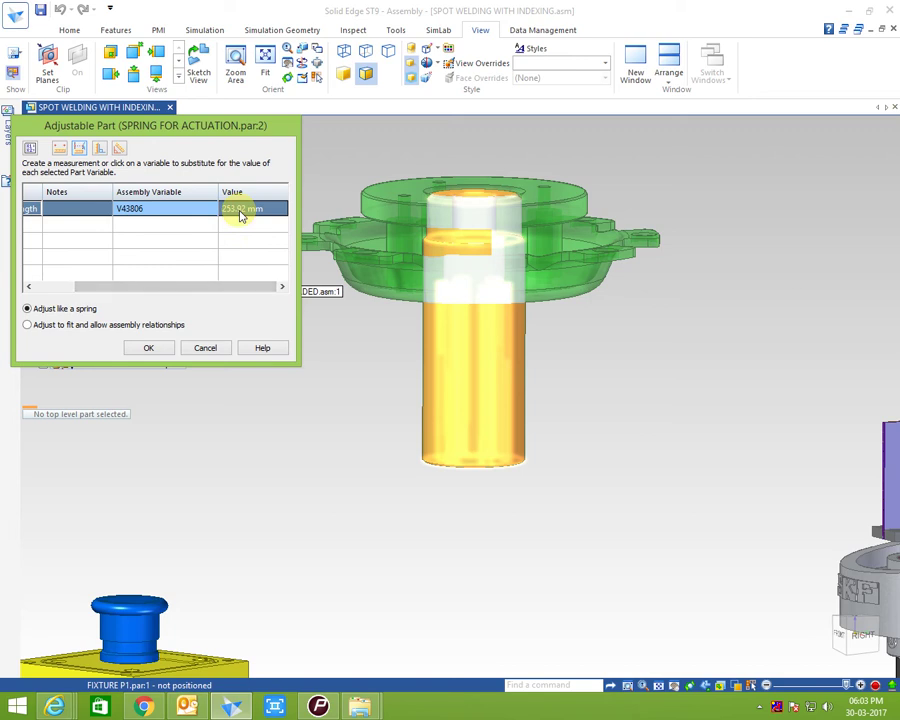
{"action": "scroll", "coordinate": [517, 280], "scroll_direction": "down", "scroll_amount": 2}
{"action": "scroll", "coordinate": [520, 270], "scroll_direction": "down", "scroll_amount": 1}
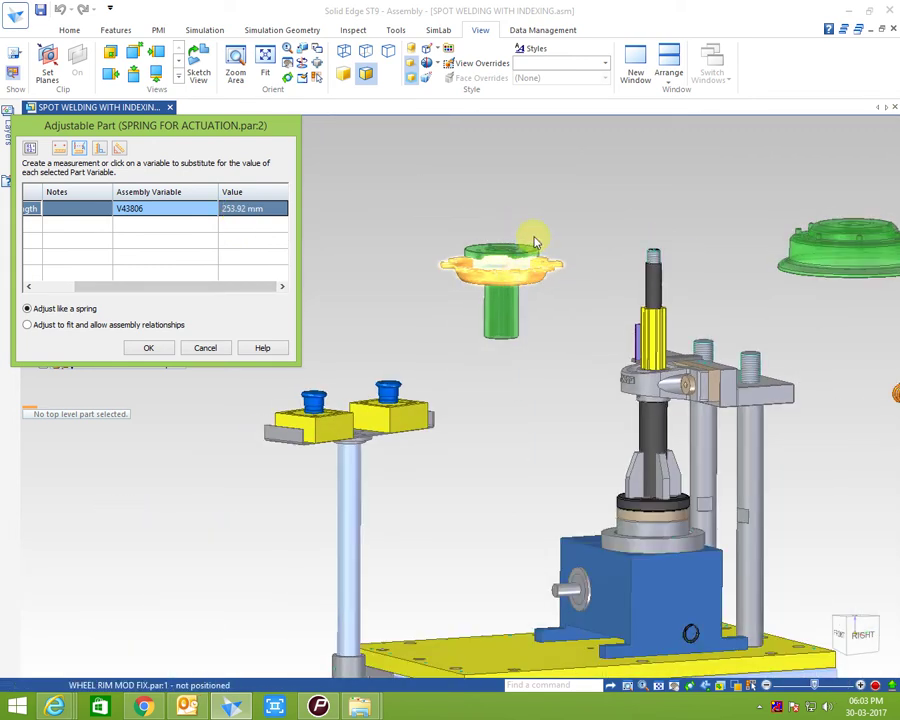
{"action": "scroll", "coordinate": [536, 240], "scroll_direction": "down", "scroll_amount": 1}
{"action": "scroll", "coordinate": [541, 245], "scroll_direction": "up", "scroll_amount": 1}
{"action": "scroll", "coordinate": [540, 230], "scroll_direction": "up", "scroll_amount": 1}
{"action": "scroll", "coordinate": [530, 225], "scroll_direction": "up", "scroll_amount": 1}
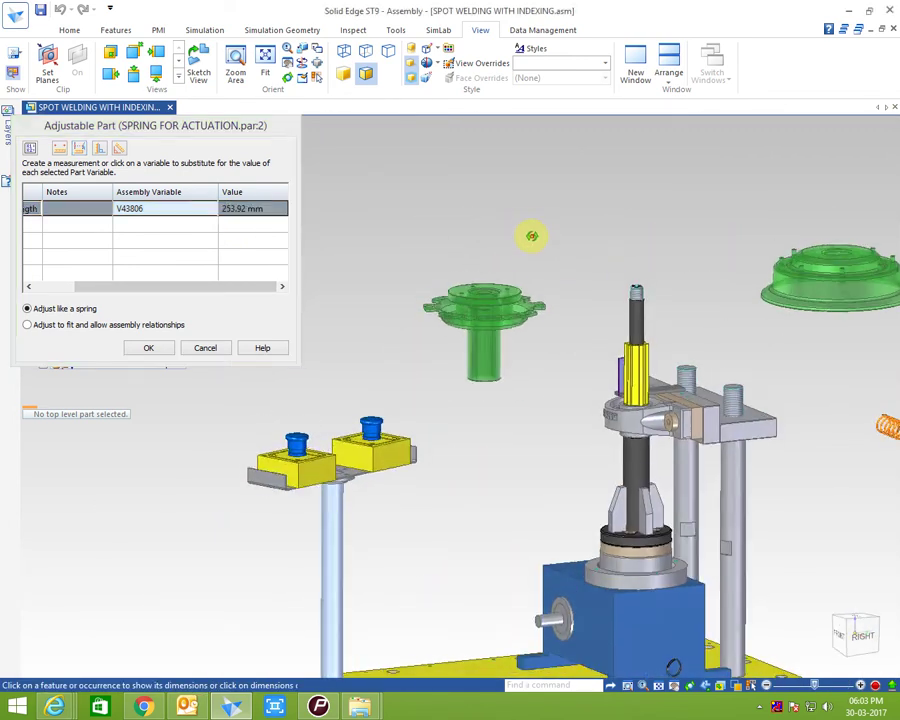
{"action": "scroll", "coordinate": [531, 240], "scroll_direction": "up", "scroll_amount": 1}
{"action": "scroll", "coordinate": [532, 249], "scroll_direction": "down", "scroll_amount": 1}
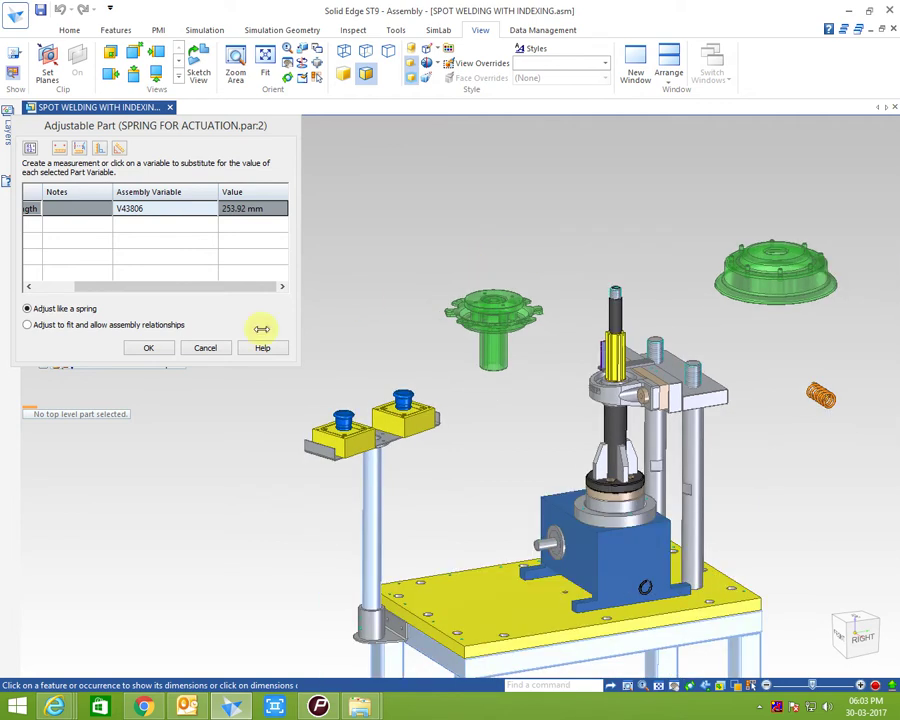
{"action": "left_click", "coordinate": [158, 350]}
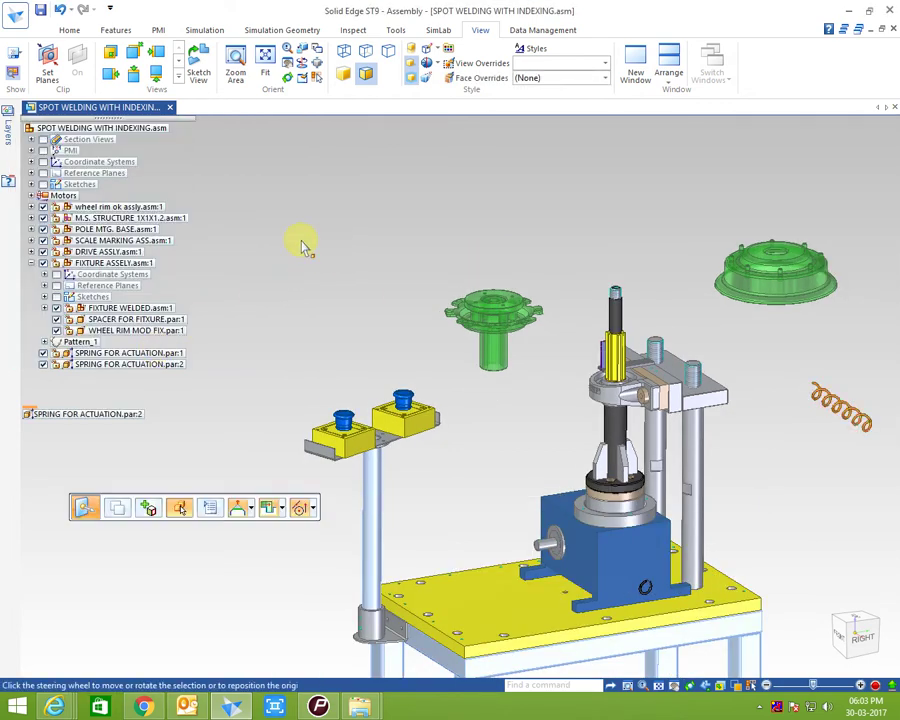
Cancel the pending relationship, select FIXTURE ASSLY and switch to the Right view
{"action": "key", "text": "Escape"}
{"action": "scroll", "coordinate": [294, 240], "scroll_direction": "down", "scroll_amount": 1}
{"action": "scroll", "coordinate": [636, 360], "scroll_direction": "up", "scroll_amount": 1}
{"action": "scroll", "coordinate": [622, 390], "scroll_direction": "up", "scroll_amount": 1}
{"action": "scroll", "coordinate": [633, 447], "scroll_direction": "up", "scroll_amount": 1}
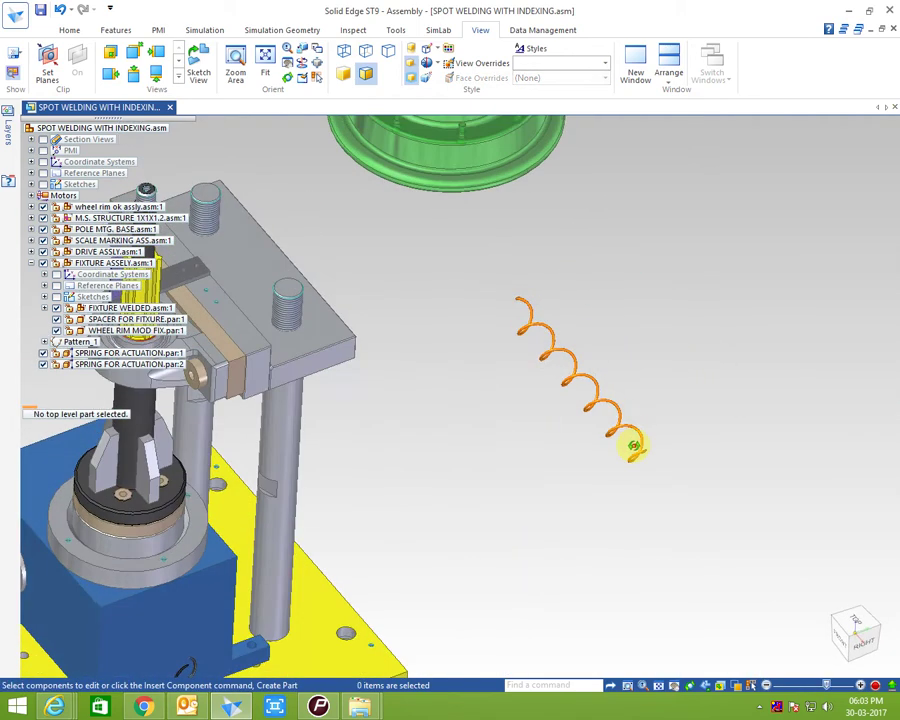
{"action": "scroll", "coordinate": [633, 440], "scroll_direction": "down", "scroll_amount": 1}
{"action": "scroll", "coordinate": [600, 380], "scroll_direction": "down", "scroll_amount": 1}
{"action": "scroll", "coordinate": [596, 390], "scroll_direction": "down", "scroll_amount": 2}
{"action": "scroll", "coordinate": [610, 380], "scroll_direction": "down", "scroll_amount": 1}
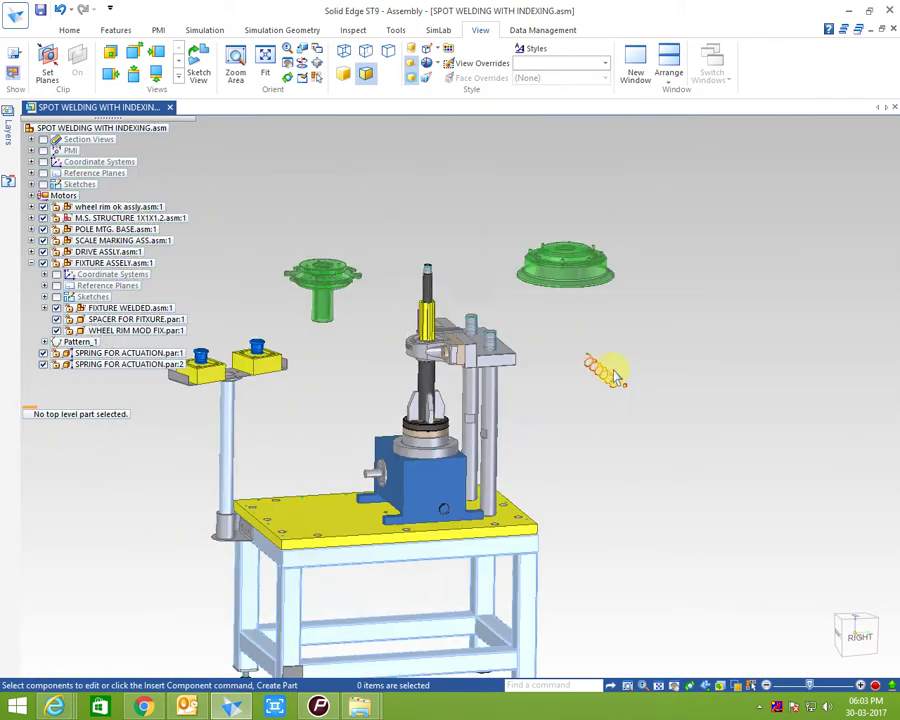
{"action": "scroll", "coordinate": [340, 322], "scroll_direction": "up", "scroll_amount": 1}
{"action": "left_click", "coordinate": [128, 266]}
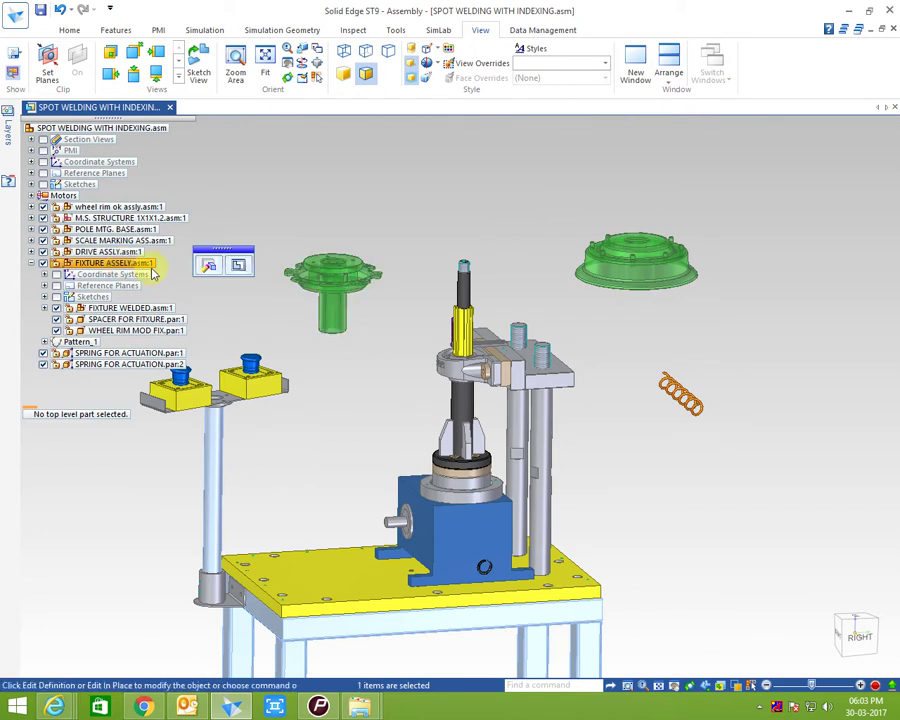
{"action": "left_click", "coordinate": [855, 636]}
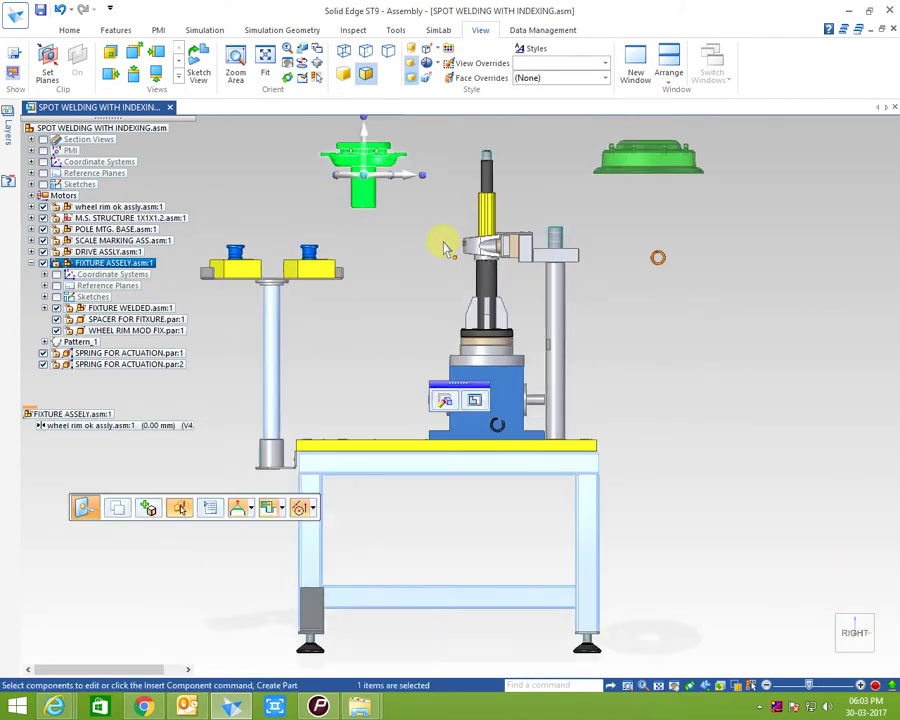
Move the fixture assembly sideways to just left of the yellow shaft, then start Assemble
{"action": "scroll", "coordinate": [400, 265], "scroll_direction": "up", "scroll_amount": 3}
{"action": "scroll", "coordinate": [331, 257], "scroll_direction": "up", "scroll_amount": 1}
{"action": "scroll", "coordinate": [331, 257], "scroll_direction": "down", "scroll_amount": 2}
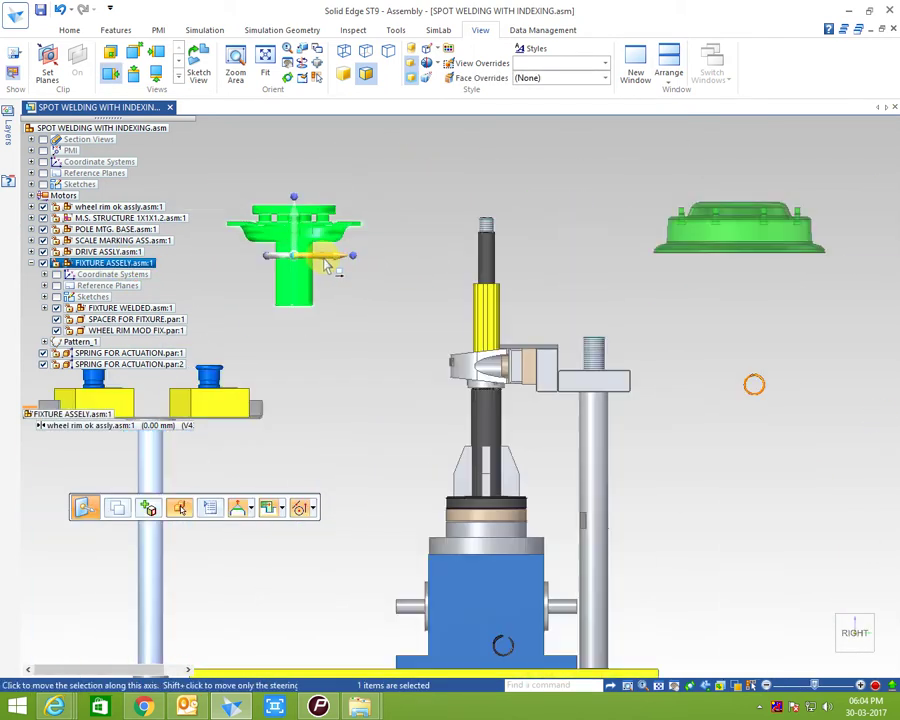
{"action": "left_click", "coordinate": [324, 262]}
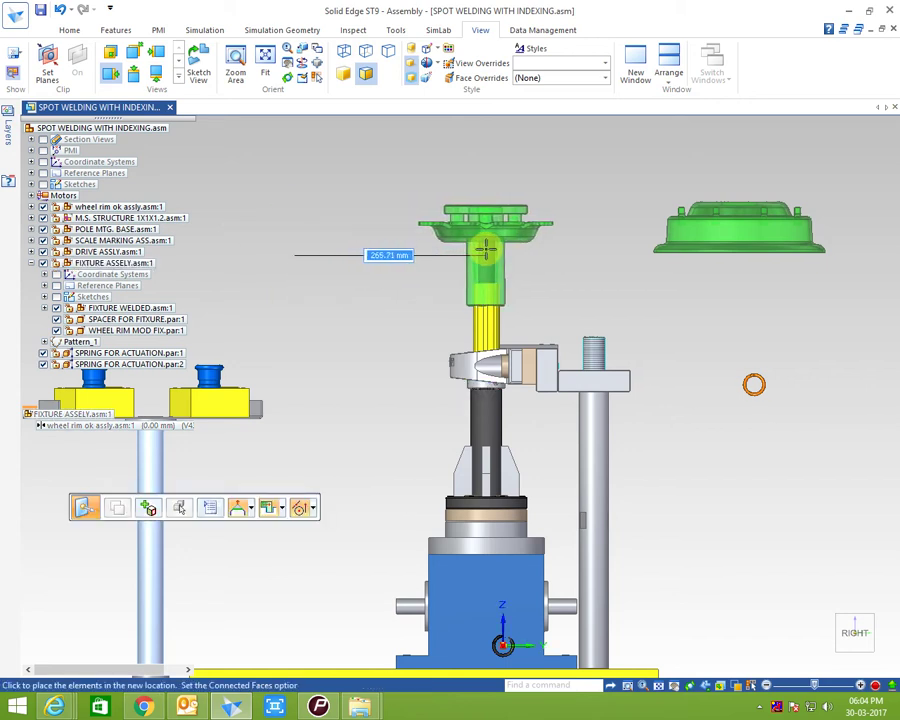
{"action": "left_click", "coordinate": [400, 254]}
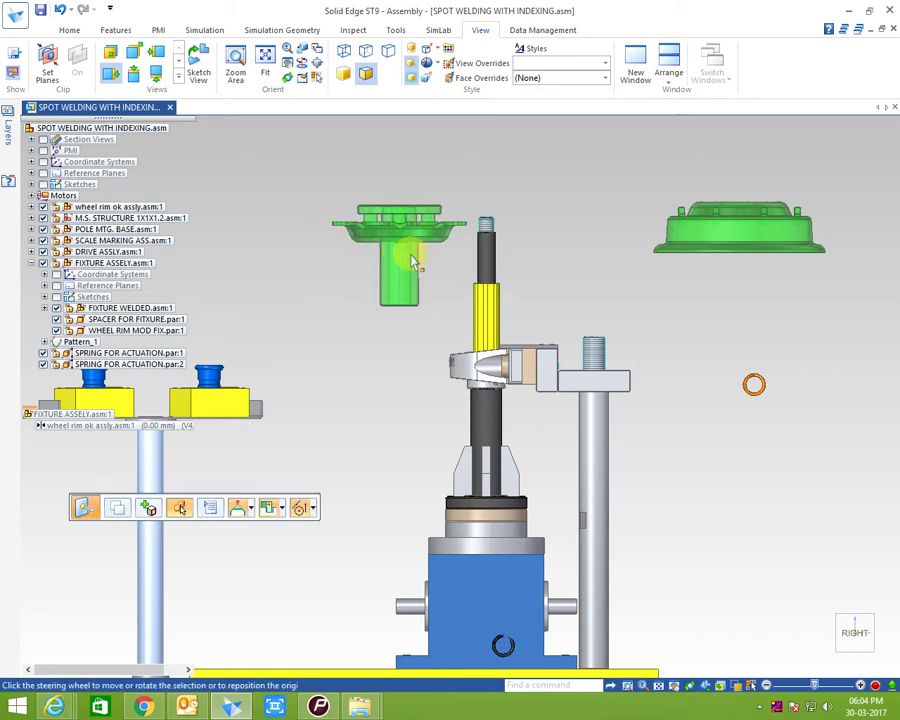
{"action": "left_click", "coordinate": [70, 30]}
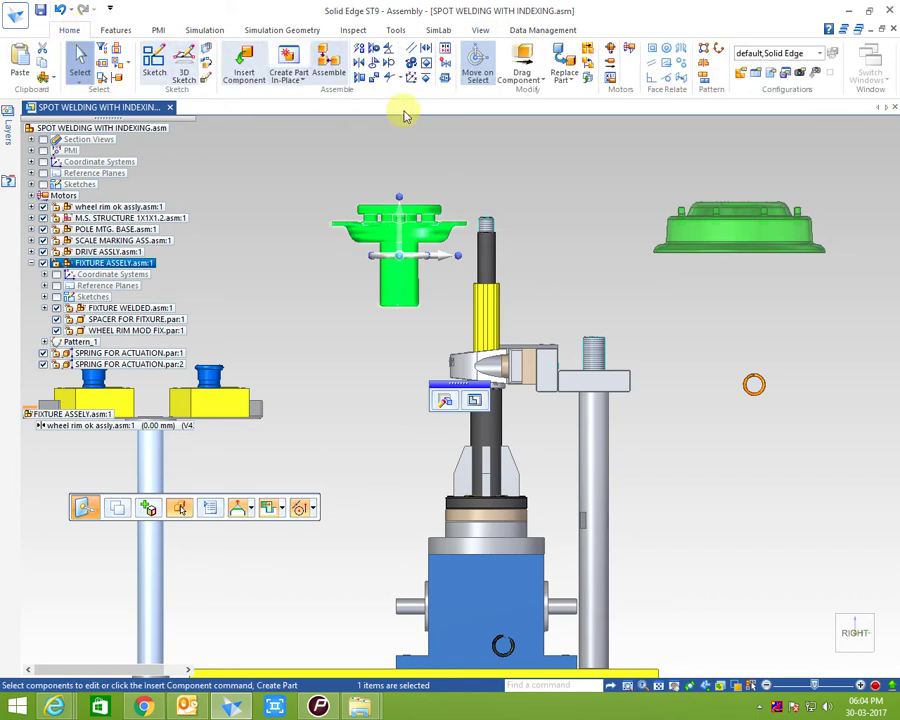
{"action": "left_click", "coordinate": [333, 76]}
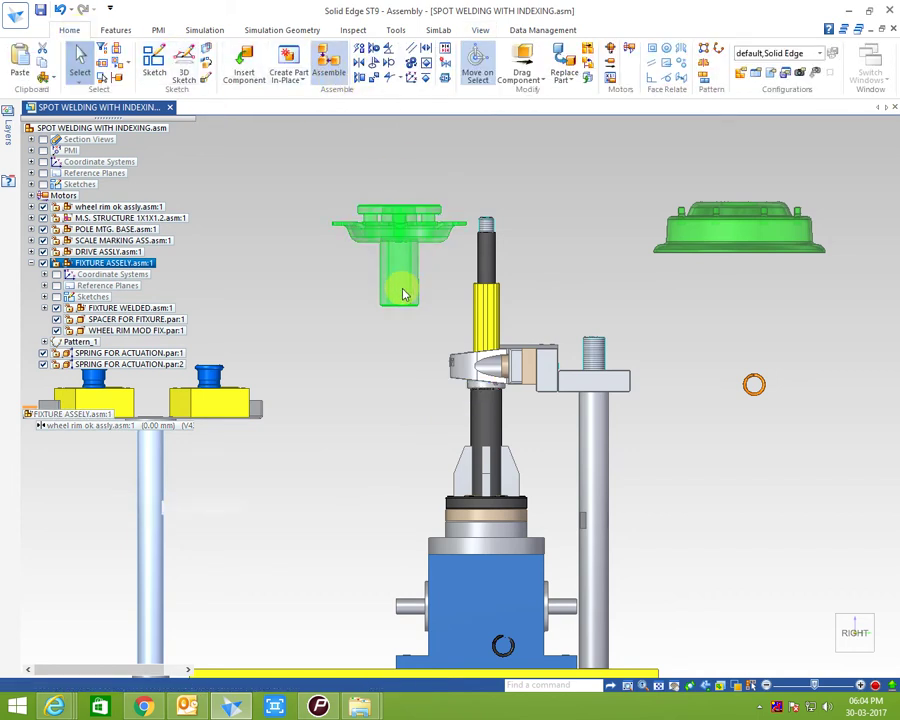
Try axially aligning the orange spring to the seat at the yellow shaft's base, then end the command
{"action": "left_click", "coordinate": [483, 256]}
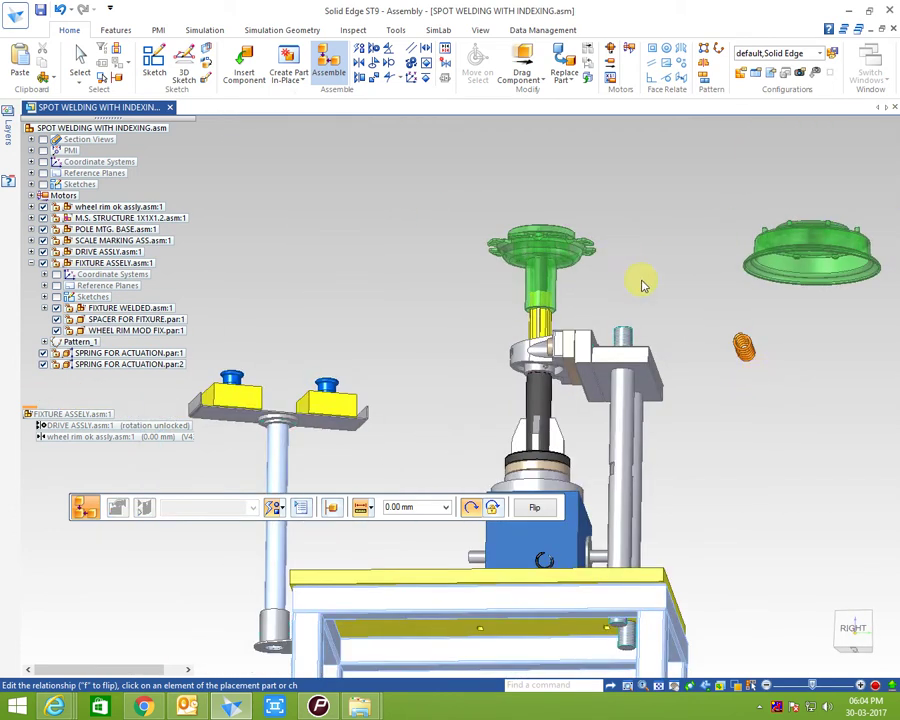
{"action": "scroll", "coordinate": [620, 300], "scroll_direction": "up", "scroll_amount": 3}
{"action": "scroll", "coordinate": [716, 410], "scroll_direction": "down", "scroll_amount": 4}
{"action": "scroll", "coordinate": [720, 345], "scroll_direction": "up", "scroll_amount": 5}
{"action": "scroll", "coordinate": [690, 344], "scroll_direction": "up", "scroll_amount": 2}
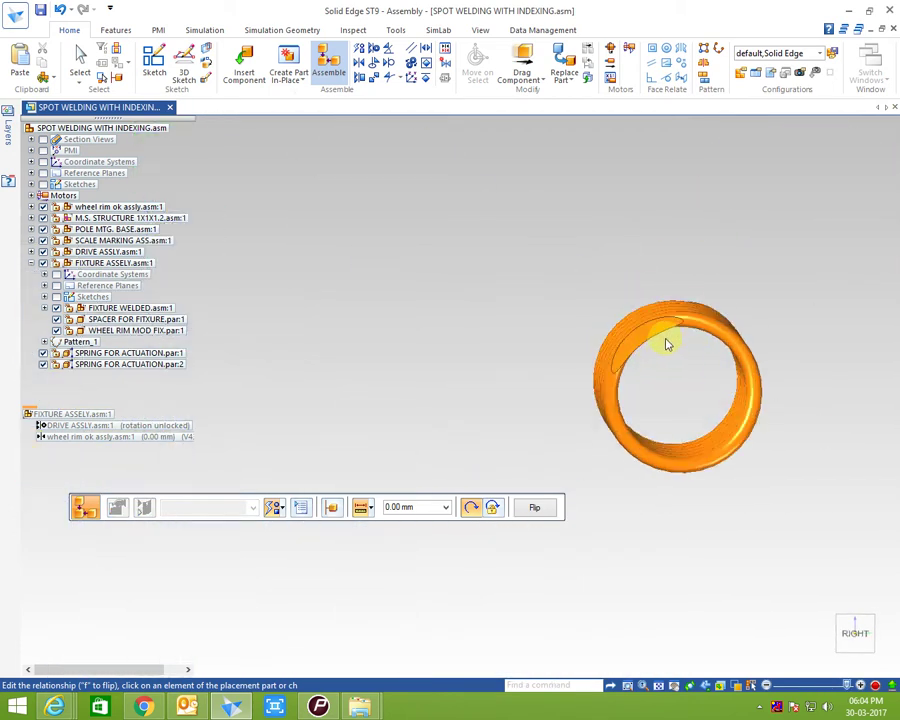
{"action": "left_click", "coordinate": [652, 338]}
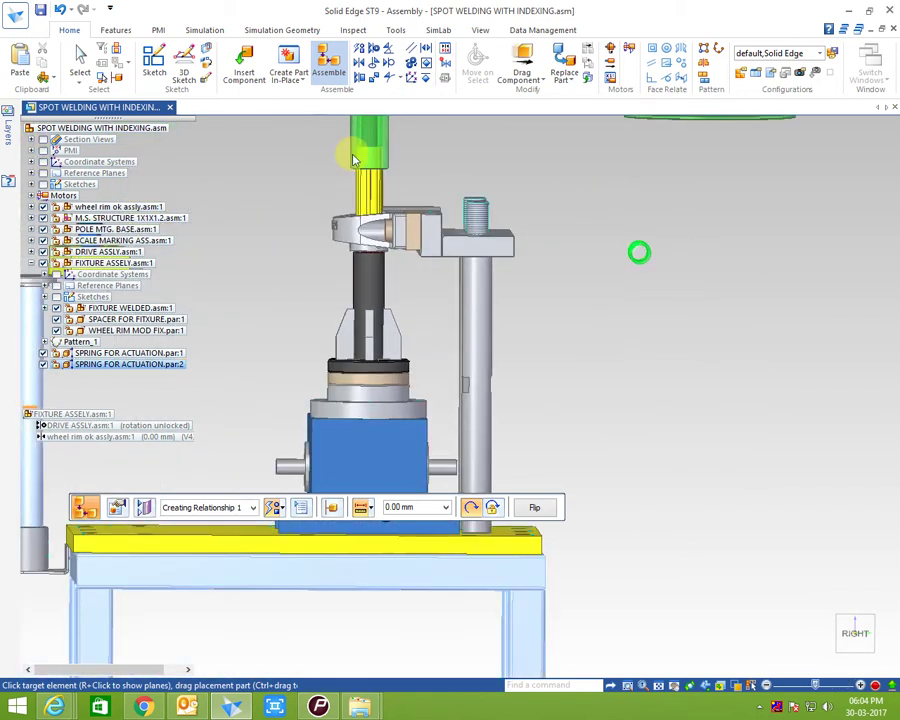
{"action": "scroll", "coordinate": [402, 192], "scroll_direction": "up", "scroll_amount": 3}
{"action": "scroll", "coordinate": [400, 190], "scroll_direction": "up", "scroll_amount": 3}
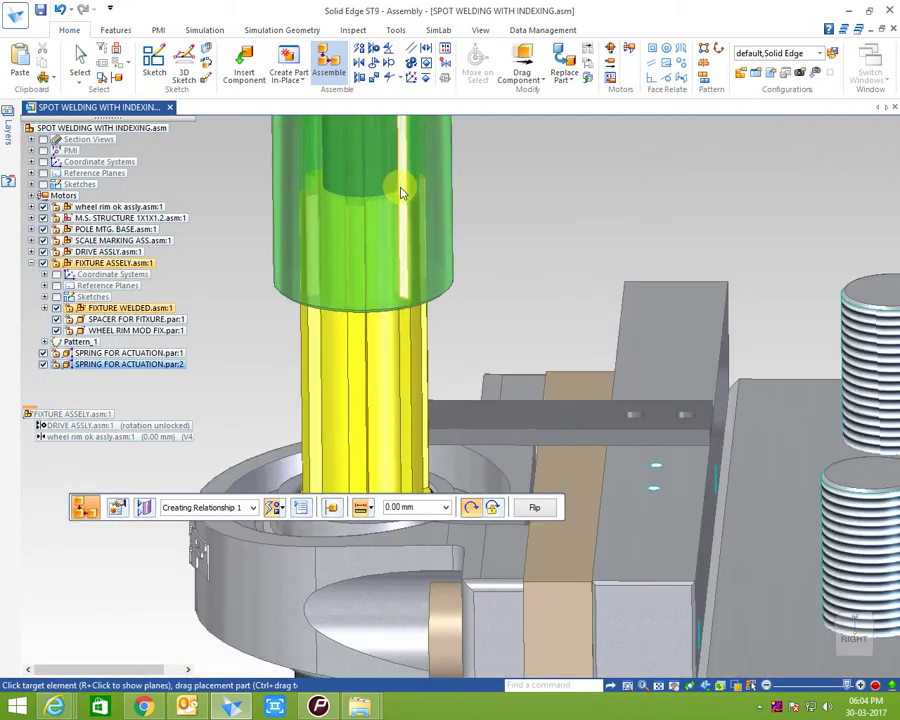
{"action": "left_click", "coordinate": [384, 198]}
{"action": "scroll", "coordinate": [410, 257], "scroll_direction": "down", "scroll_amount": 1}
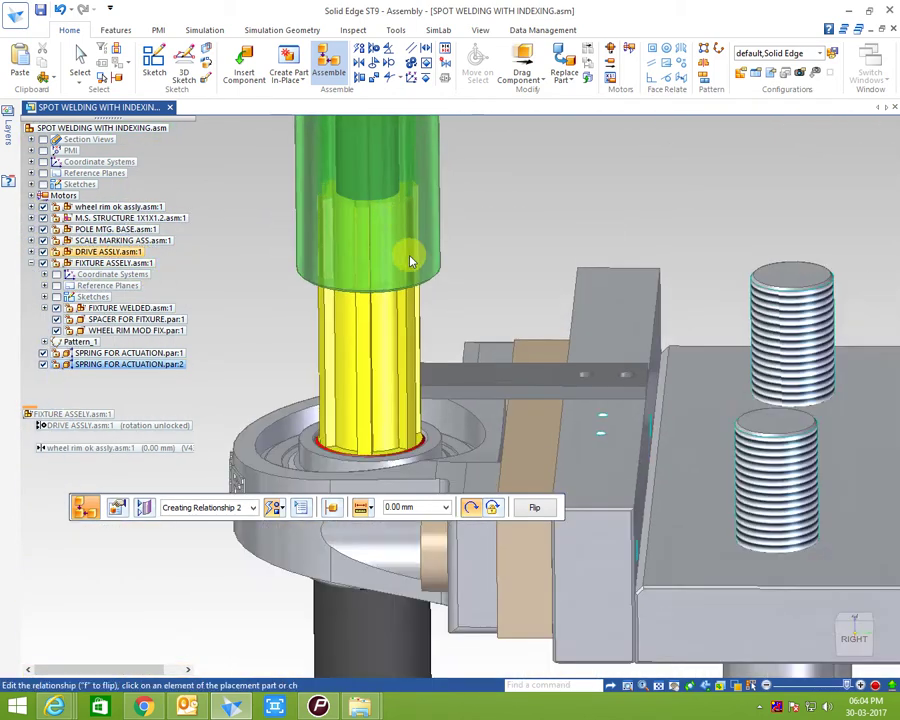
{"action": "scroll", "coordinate": [420, 260], "scroll_direction": "down", "scroll_amount": 2}
{"action": "scroll", "coordinate": [740, 210], "scroll_direction": "down", "scroll_amount": 2}
{"action": "scroll", "coordinate": [720, 235], "scroll_direction": "up", "scroll_amount": 2}
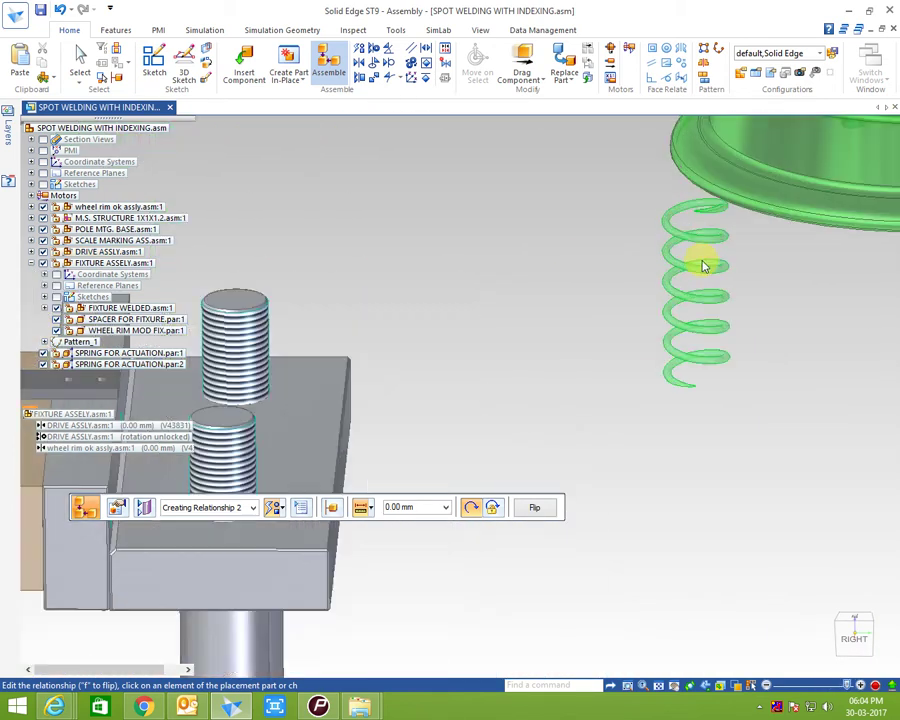
{"action": "scroll", "coordinate": [690, 265], "scroll_direction": "down", "scroll_amount": 3}
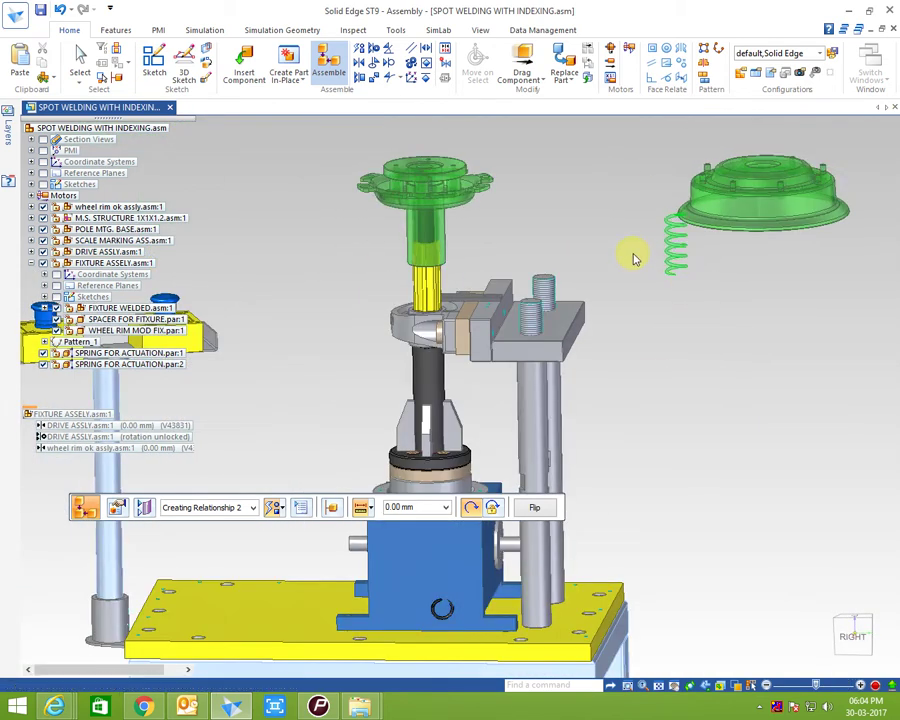
{"action": "right_click", "coordinate": [595, 201]}
{"action": "right_click", "coordinate": [588, 191]}
Check the spring's Show/Hide Component display settings and close them
{"action": "left_click", "coordinate": [683, 243]}
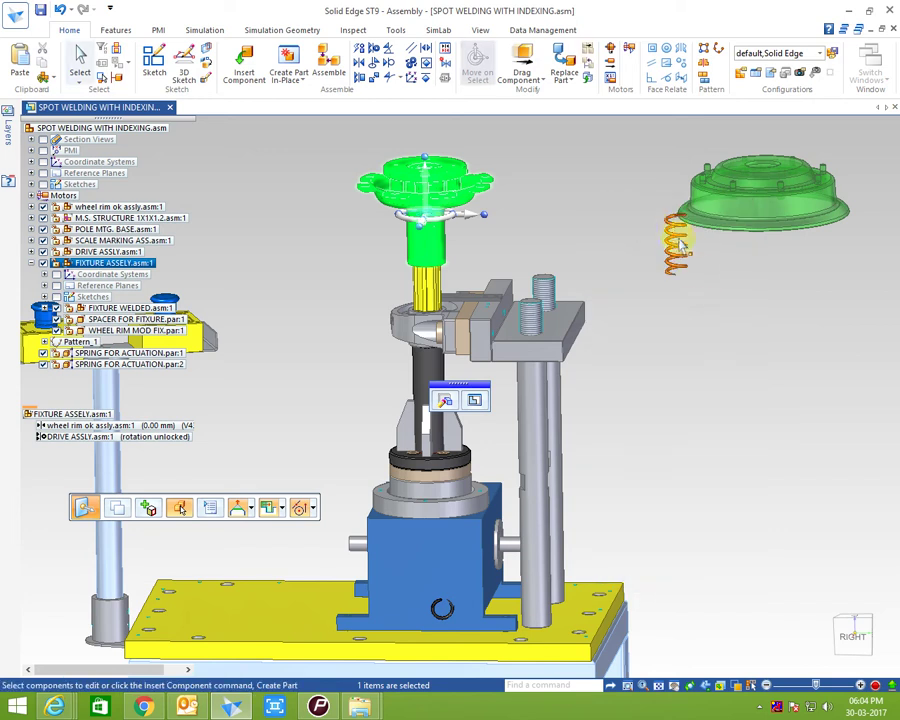
{"action": "right_click", "coordinate": [675, 231]}
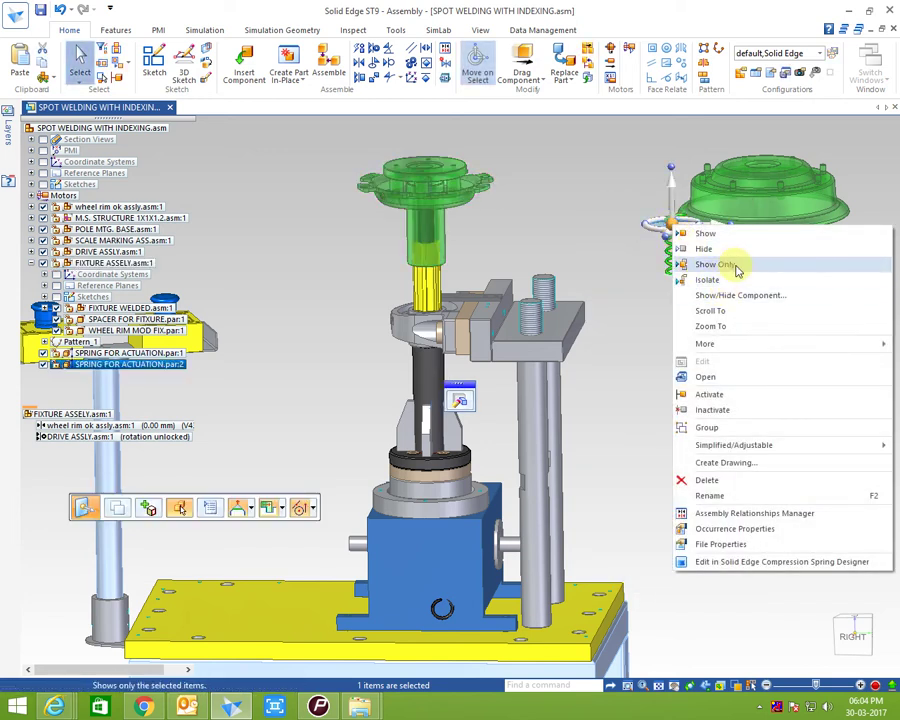
{"action": "left_click", "coordinate": [610, 248]}
{"action": "scroll", "coordinate": [665, 245], "scroll_direction": "up", "scroll_amount": 3}
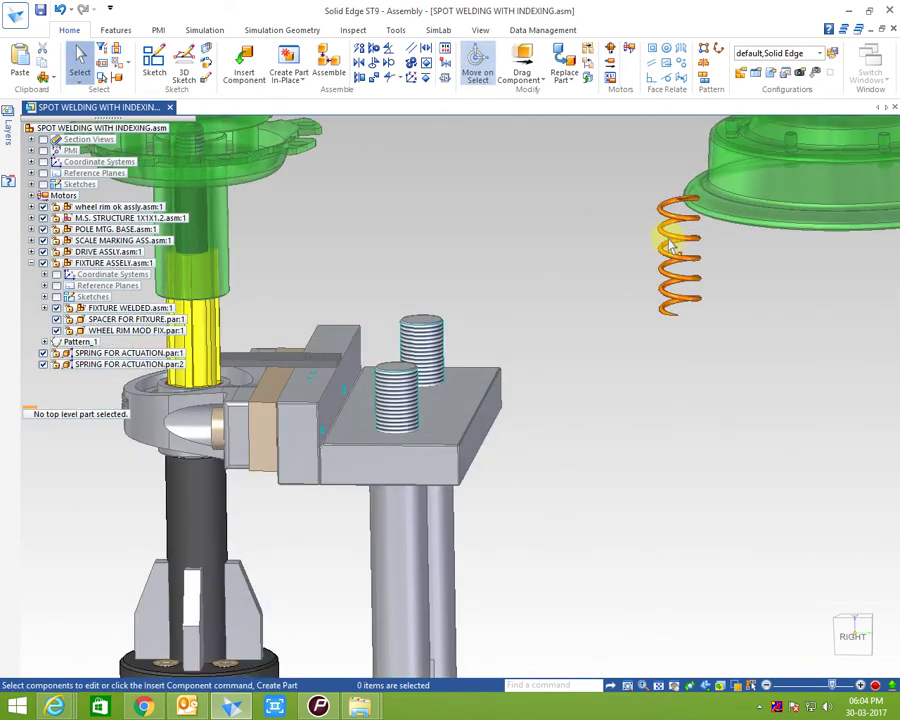
{"action": "right_click", "coordinate": [668, 240]}
{"action": "left_click", "coordinate": [734, 306]}
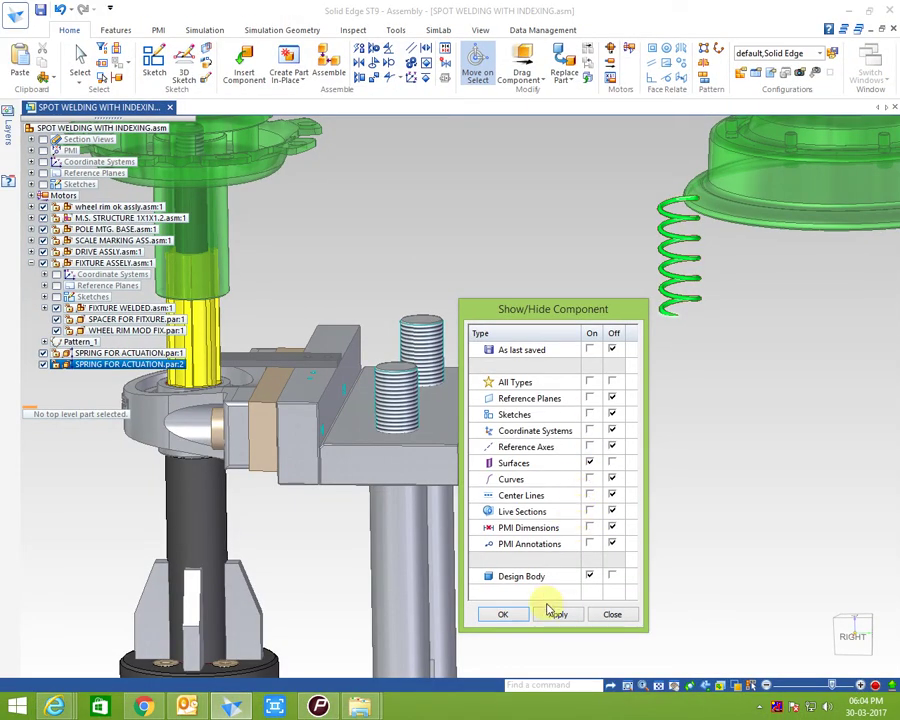
{"action": "key", "text": "Return"}
{"action": "right_click", "coordinate": [578, 287]}
{"action": "key", "text": "Escape"}
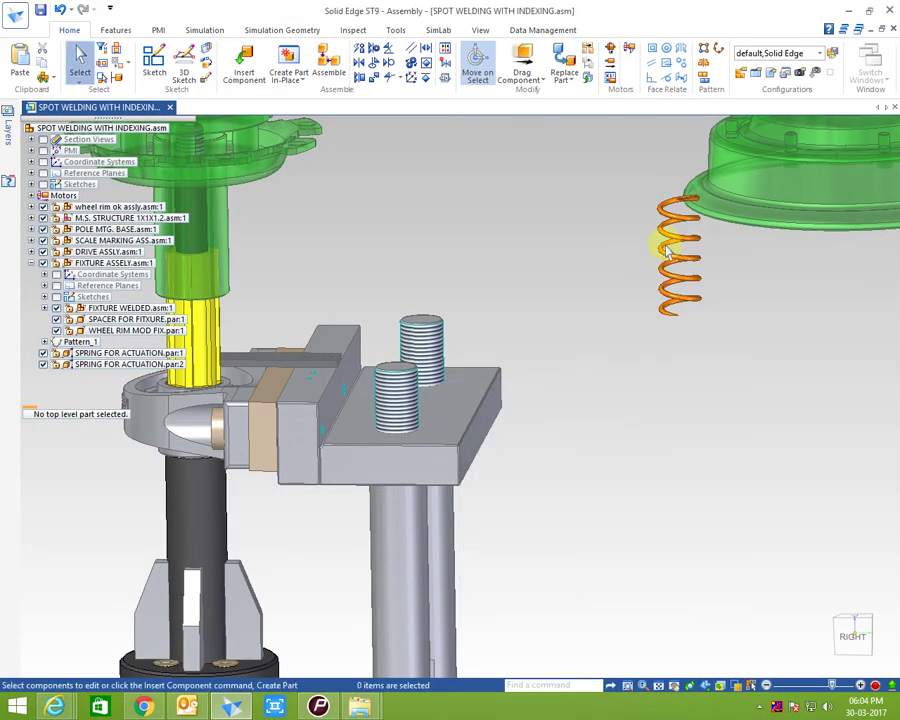
{"action": "scroll", "coordinate": [687, 222], "scroll_direction": "up", "scroll_amount": 2}
Select the second actuation spring and start an Axial Align relationship for it
{"action": "left_click", "coordinate": [685, 220]}
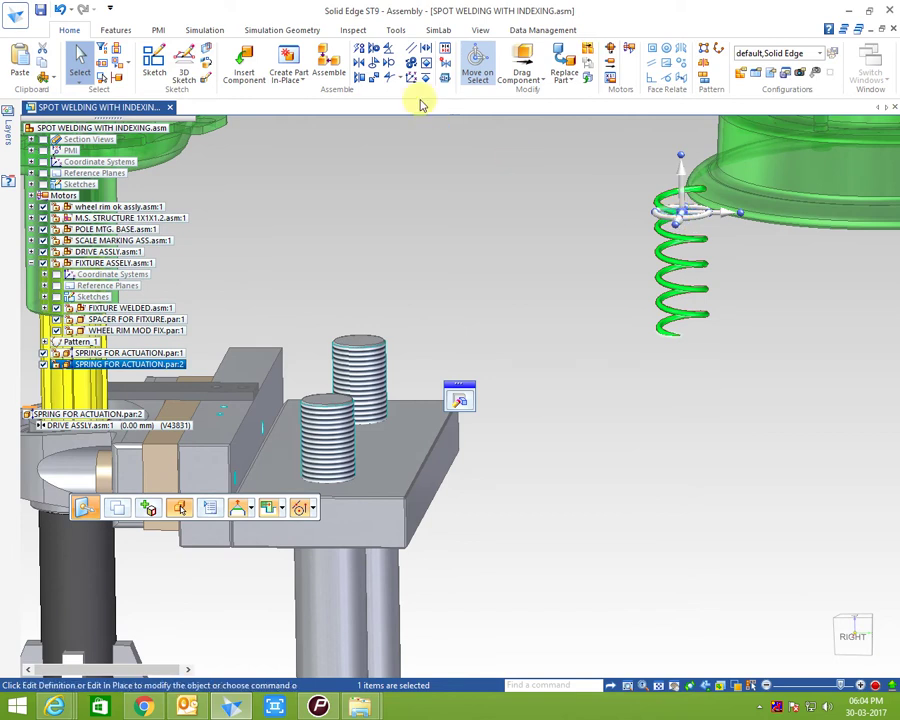
{"action": "left_click", "coordinate": [330, 75]}
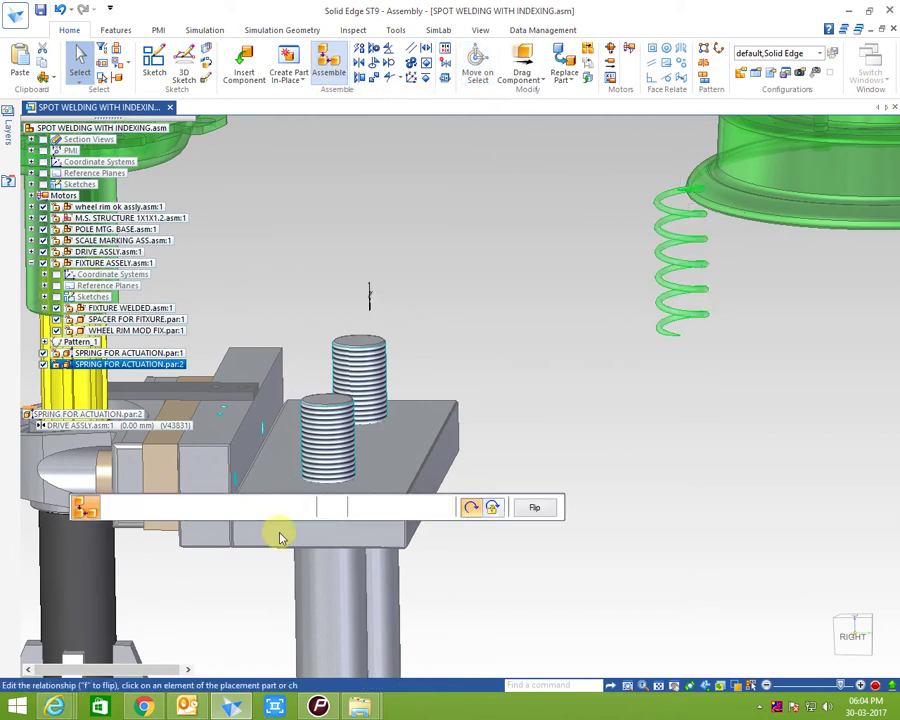
{"action": "left_click", "coordinate": [285, 510]}
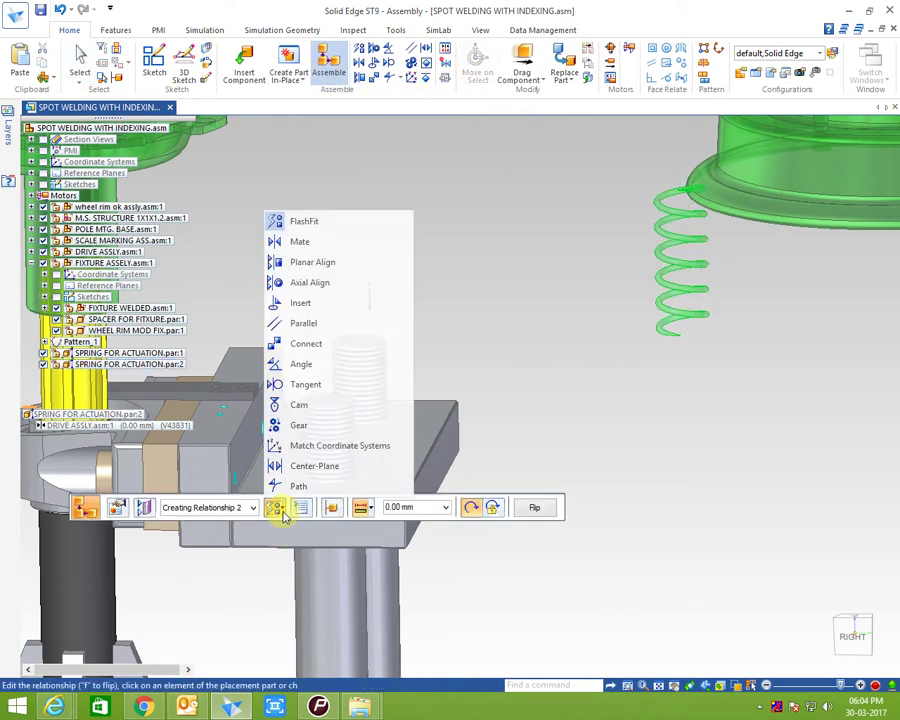
{"action": "left_click", "coordinate": [320, 263]}
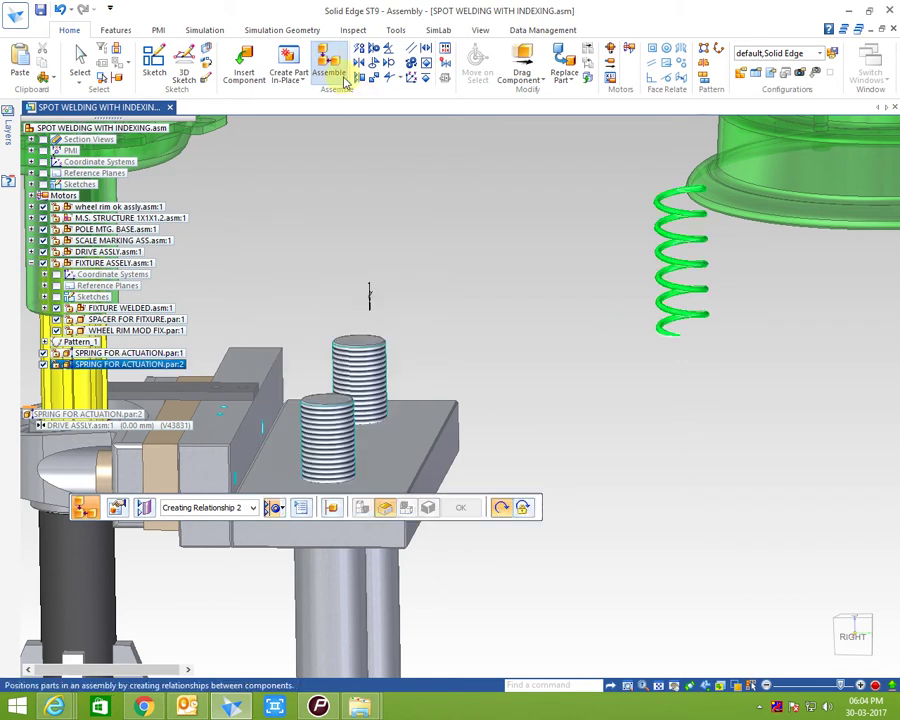
{"action": "scroll", "coordinate": [646, 270], "scroll_direction": "up", "scroll_amount": 2}
{"action": "scroll", "coordinate": [646, 232], "scroll_direction": "up", "scroll_amount": 2}
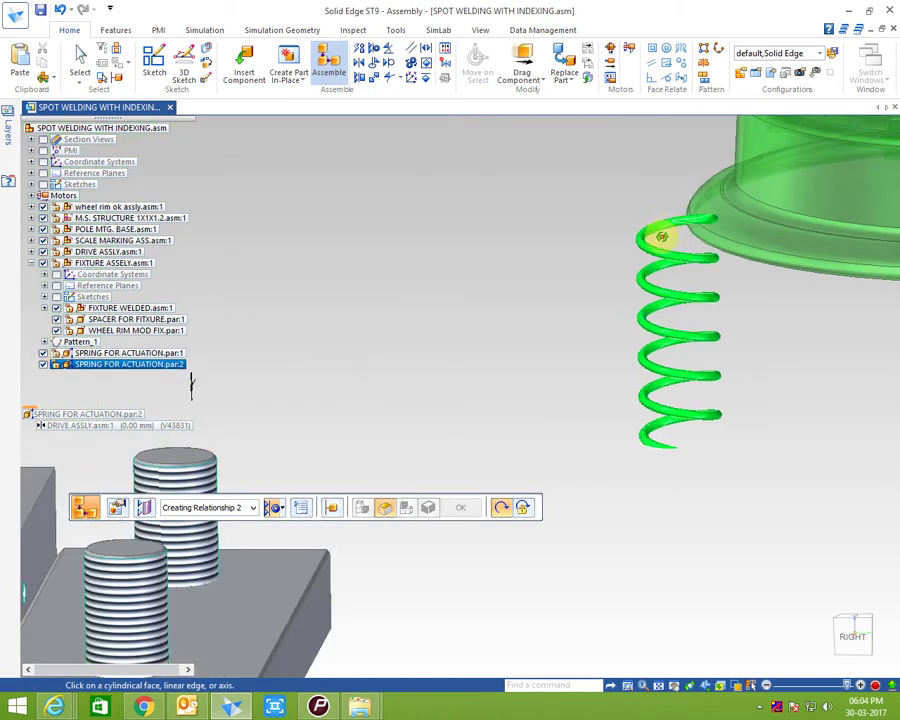
{"action": "mouse_move", "coordinate": [646, 232]}
{"action": "middle_mouse_down"}
{"action": "mouse_move", "coordinate": [648, 276]}
{"action": "mouse_move", "coordinate": [565, 560]}
{"action": "mouse_move", "coordinate": [560, 483]}
{"action": "middle_mouse_up"}
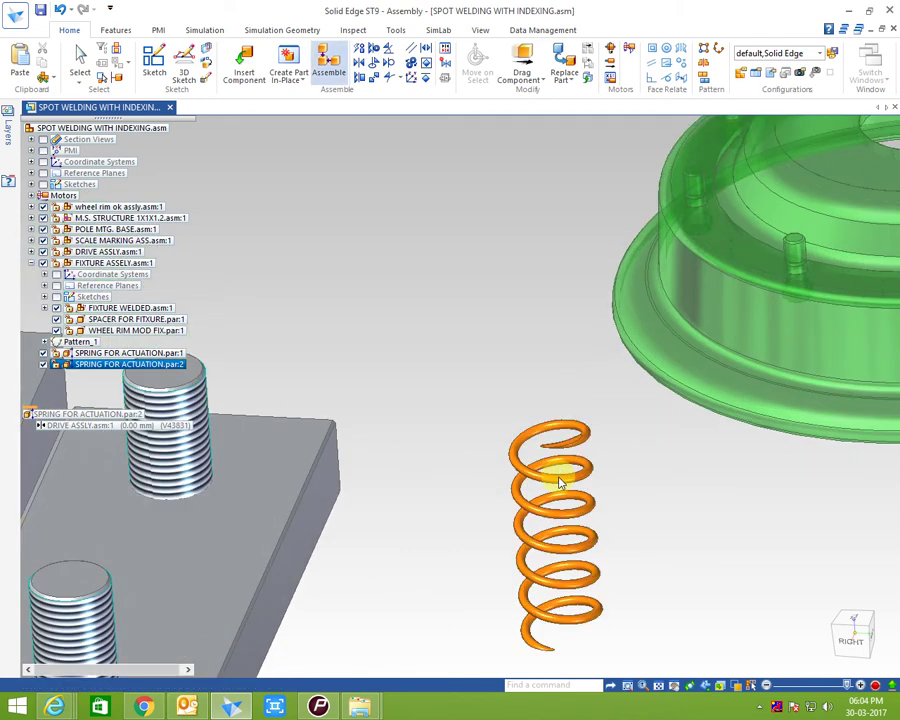
Select the actuation spring and apply its Show/Hide Component display settings
{"action": "left_click", "coordinate": [560, 483]}
{"action": "right_click", "coordinate": [562, 470]}
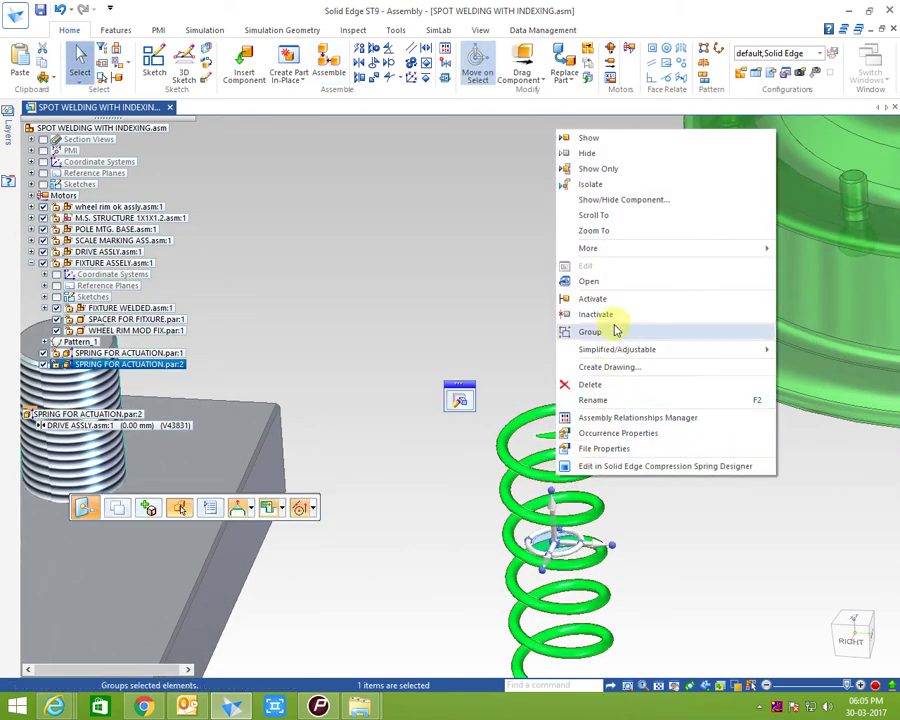
{"action": "left_click", "coordinate": [622, 199]}
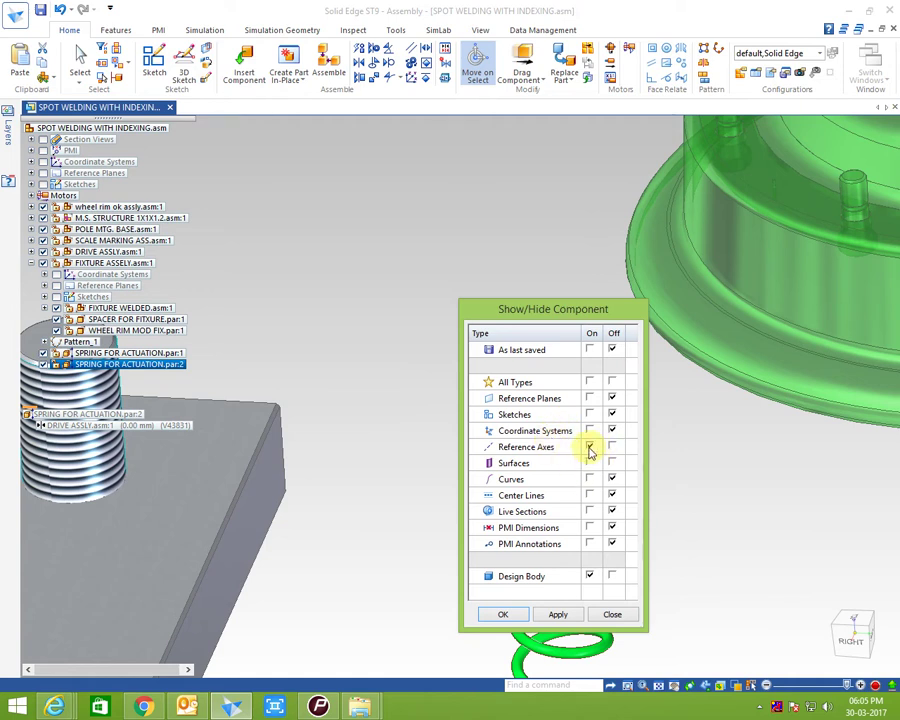
{"action": "left_click", "coordinate": [516, 617]}
{"action": "scroll", "coordinate": [446, 360], "scroll_direction": "up", "scroll_amount": 2}
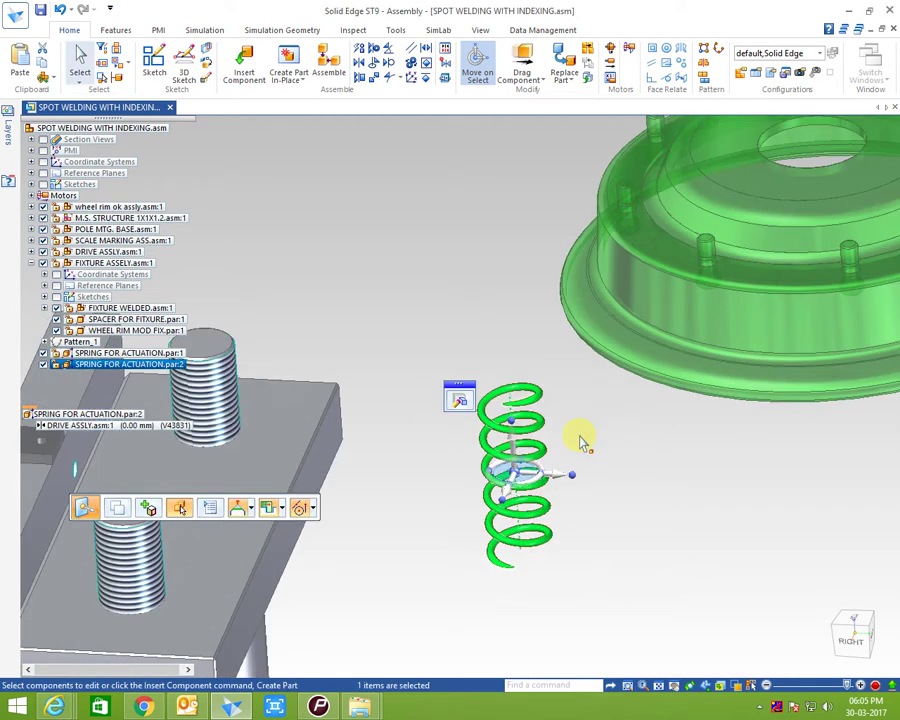
{"action": "scroll", "coordinate": [578, 436], "scroll_direction": "up", "scroll_amount": 2}
{"action": "scroll", "coordinate": [480, 400], "scroll_direction": "up", "scroll_amount": 2}
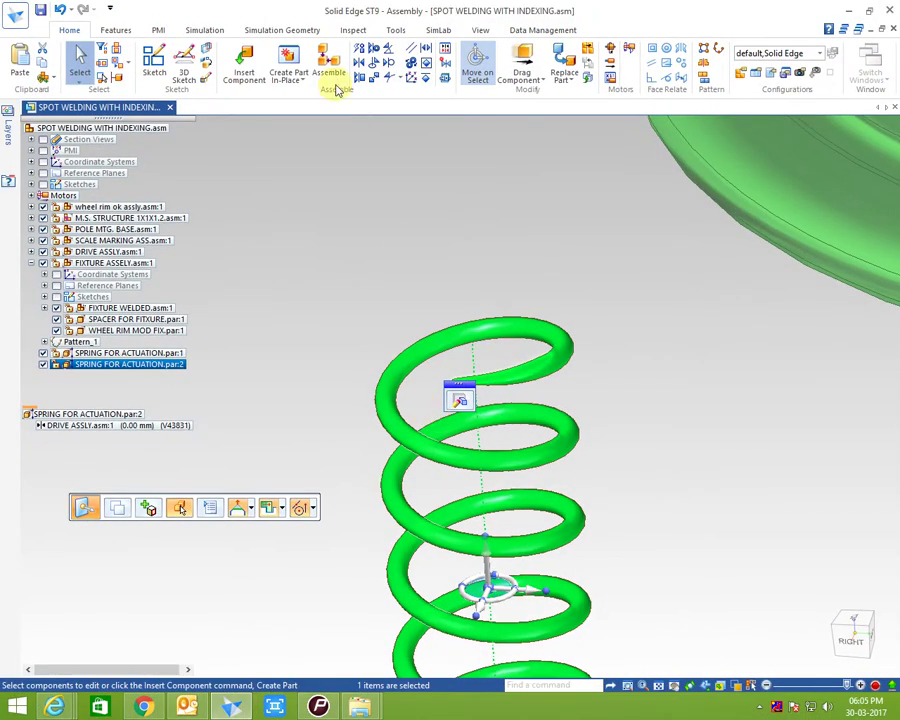
Axially align the spring's cylindrical face to the fixture's bore
{"action": "left_click", "coordinate": [335, 78]}
{"action": "left_click", "coordinate": [428, 346]}
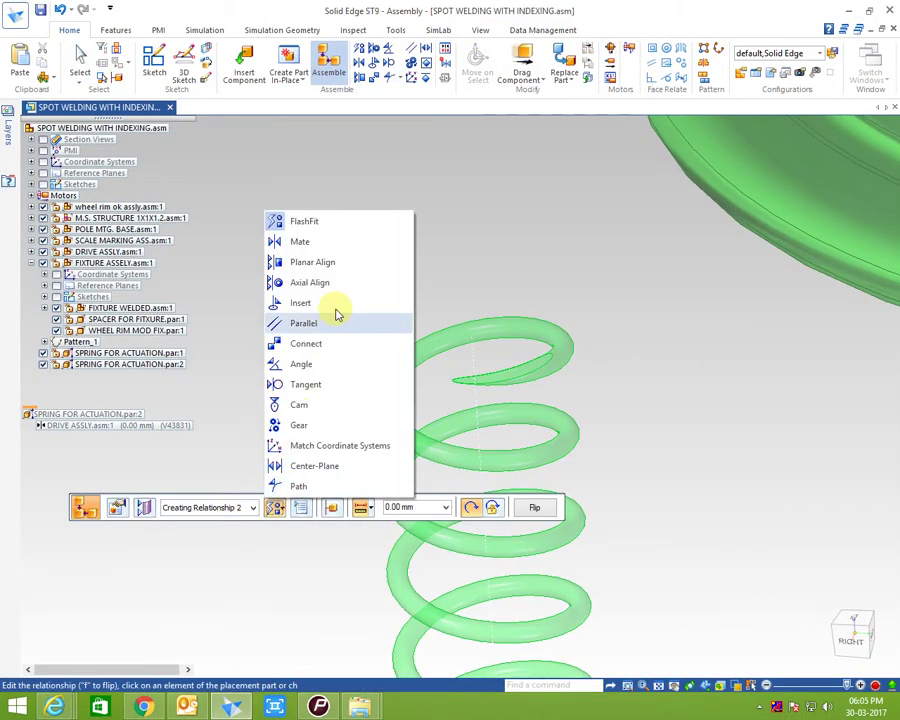
{"action": "left_click", "coordinate": [333, 283]}
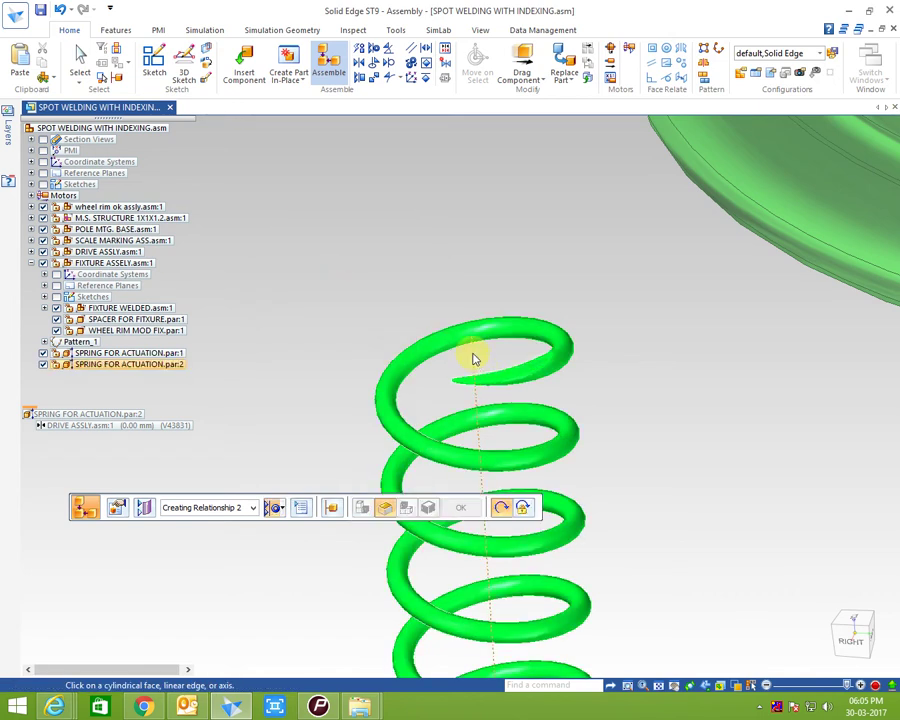
{"action": "left_click", "coordinate": [475, 358]}
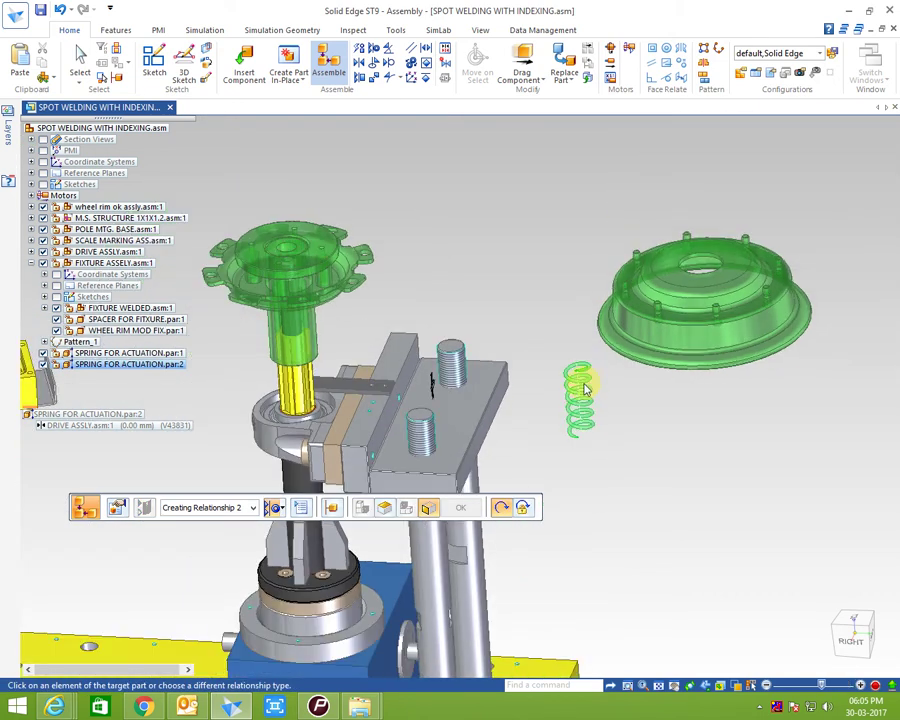
{"action": "scroll", "coordinate": [341, 320], "scroll_direction": "up", "scroll_amount": 2}
{"action": "scroll", "coordinate": [420, 390], "scroll_direction": "up", "scroll_amount": 2}
{"action": "scroll", "coordinate": [406, 384], "scroll_direction": "up", "scroll_amount": 2}
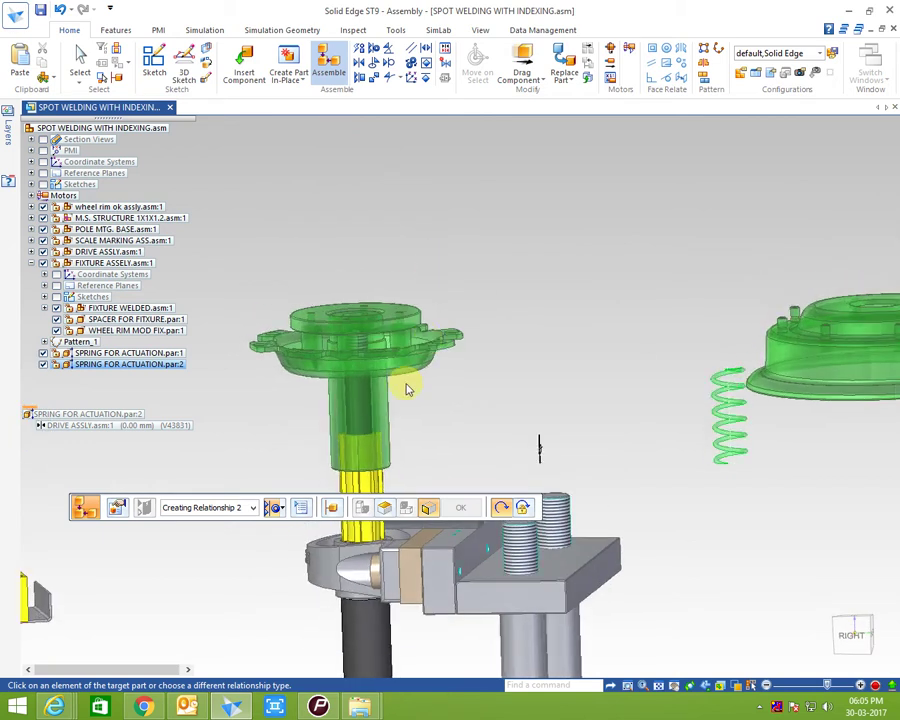
{"action": "scroll", "coordinate": [357, 428], "scroll_direction": "up", "scroll_amount": 1}
{"action": "left_click", "coordinate": [357, 428]}
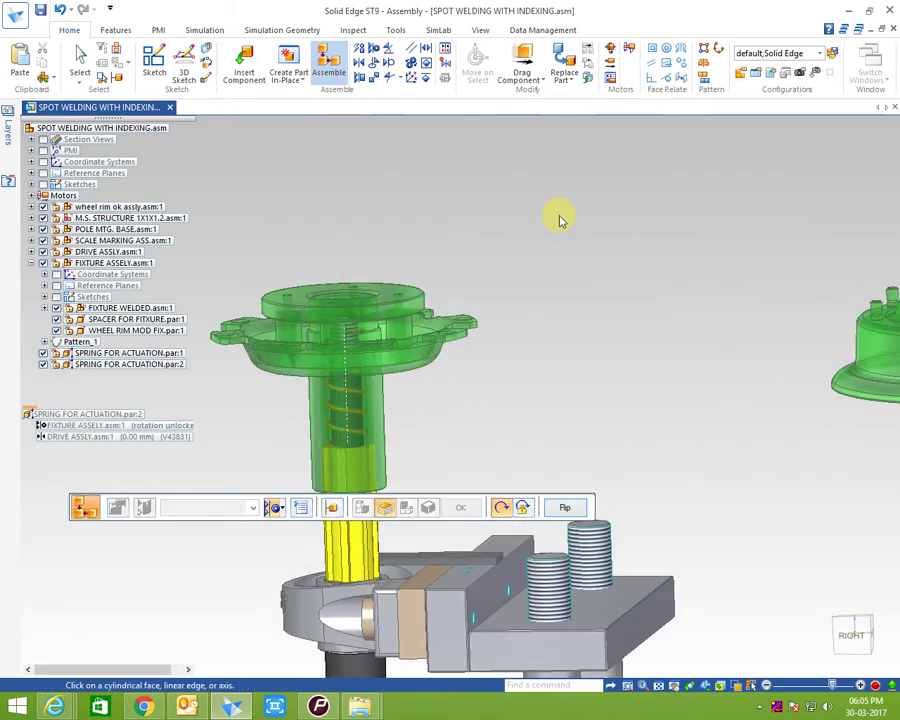
{"action": "key", "text": "Escape"}
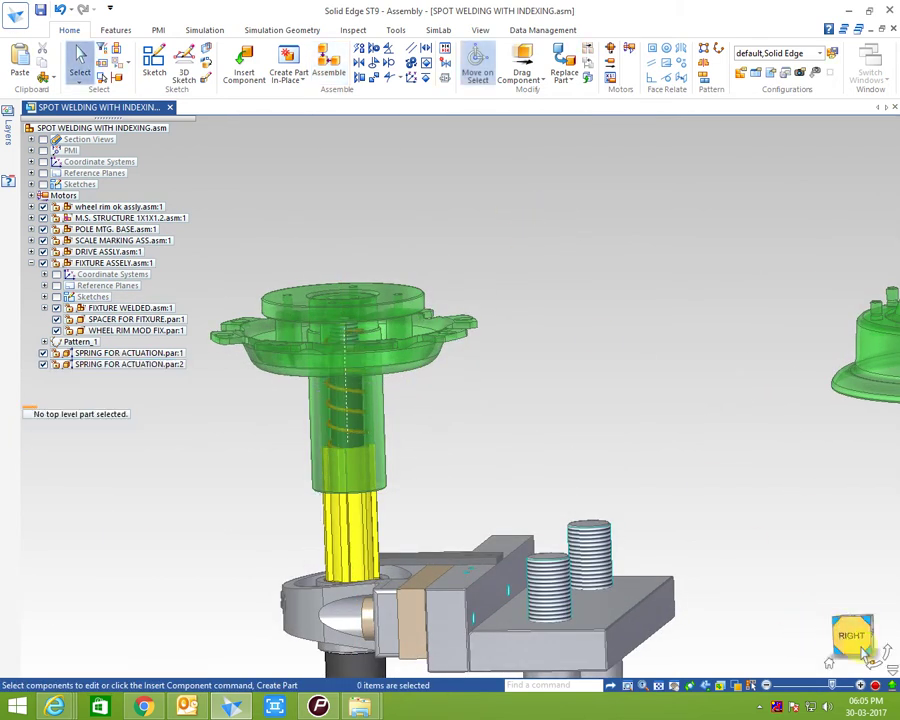
In side view, move the fixture assembly to a new height, removing conflicting relationships
{"action": "left_click", "coordinate": [866, 650]}
{"action": "scroll", "coordinate": [466, 112], "scroll_direction": "up", "scroll_amount": 2}
{"action": "scroll", "coordinate": [464, 142], "scroll_direction": "up", "scroll_amount": 2}
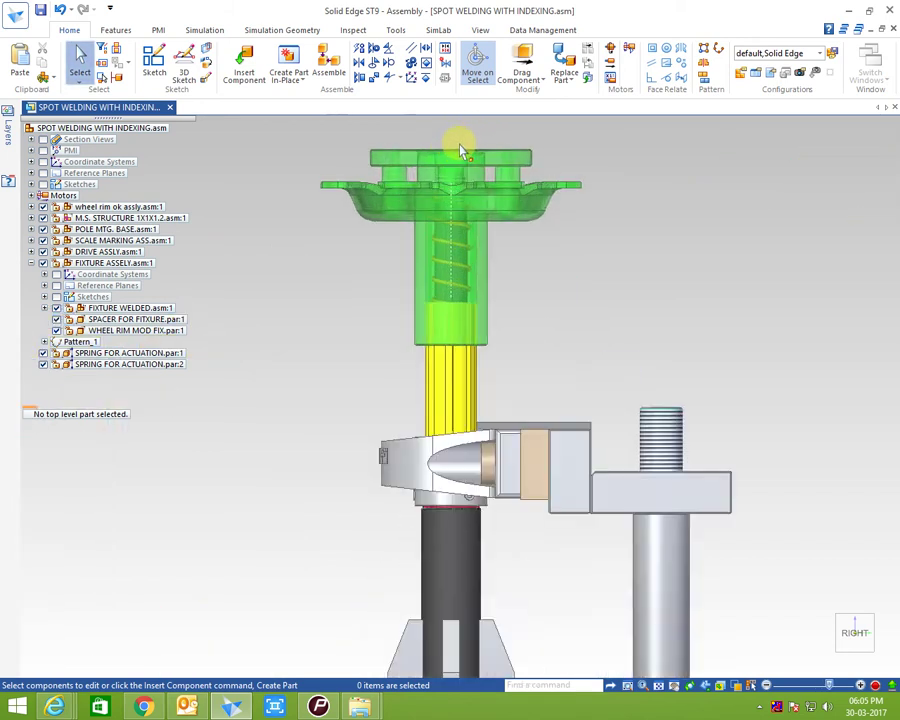
{"action": "scroll", "coordinate": [462, 150], "scroll_direction": "up", "scroll_amount": 3}
{"action": "scroll", "coordinate": [464, 207], "scroll_direction": "down", "scroll_amount": 2}
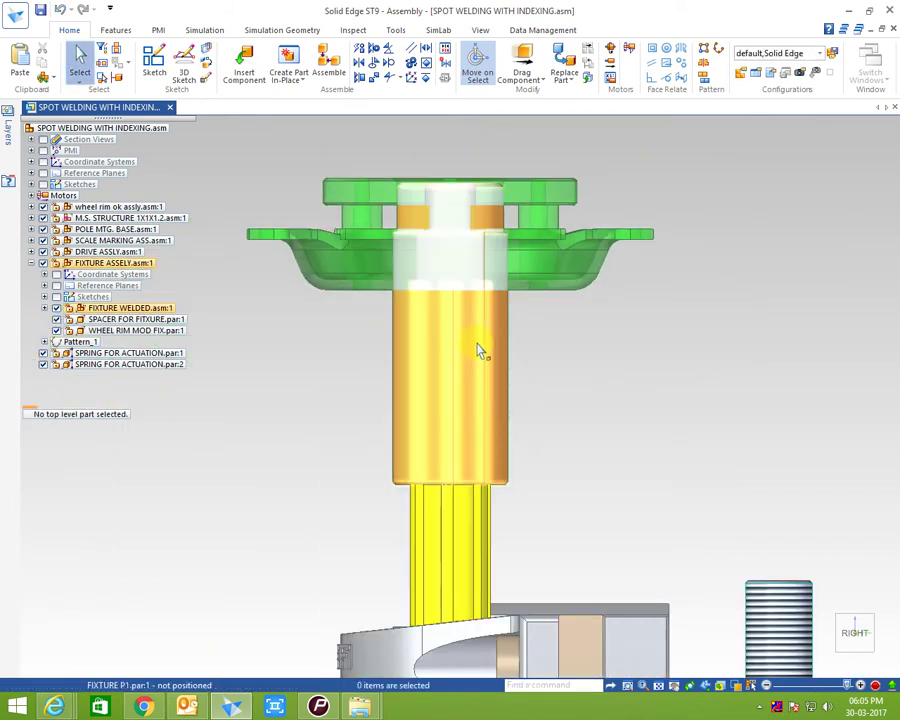
{"action": "left_click", "coordinate": [135, 265]}
{"action": "scroll", "coordinate": [327, 415], "scroll_direction": "down", "scroll_amount": 1}
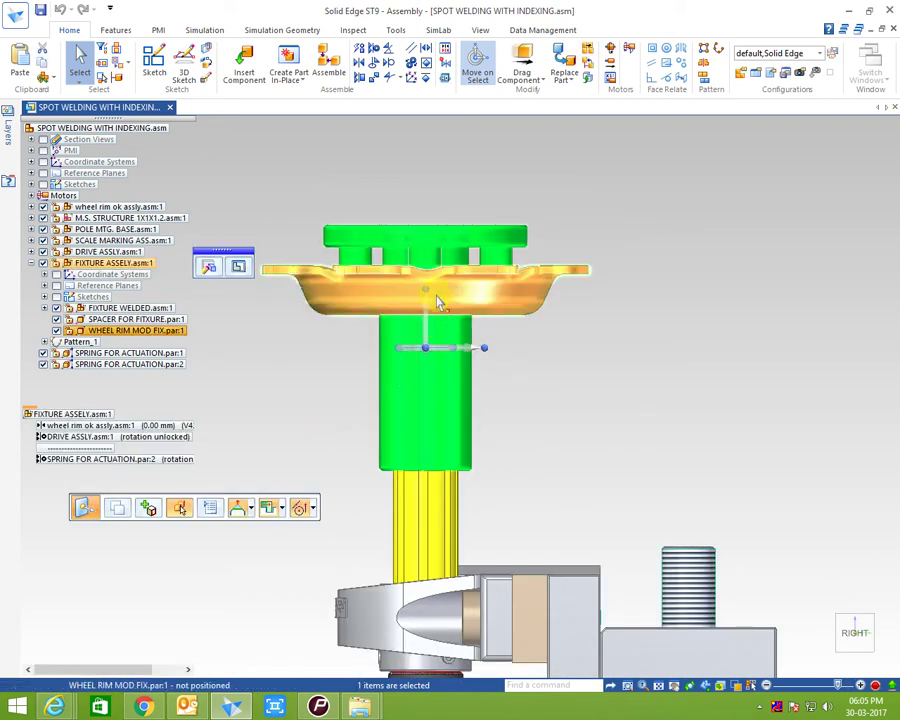
{"action": "left_click", "coordinate": [427, 333]}
{"action": "scroll", "coordinate": [476, 330], "scroll_direction": "down", "scroll_amount": 1}
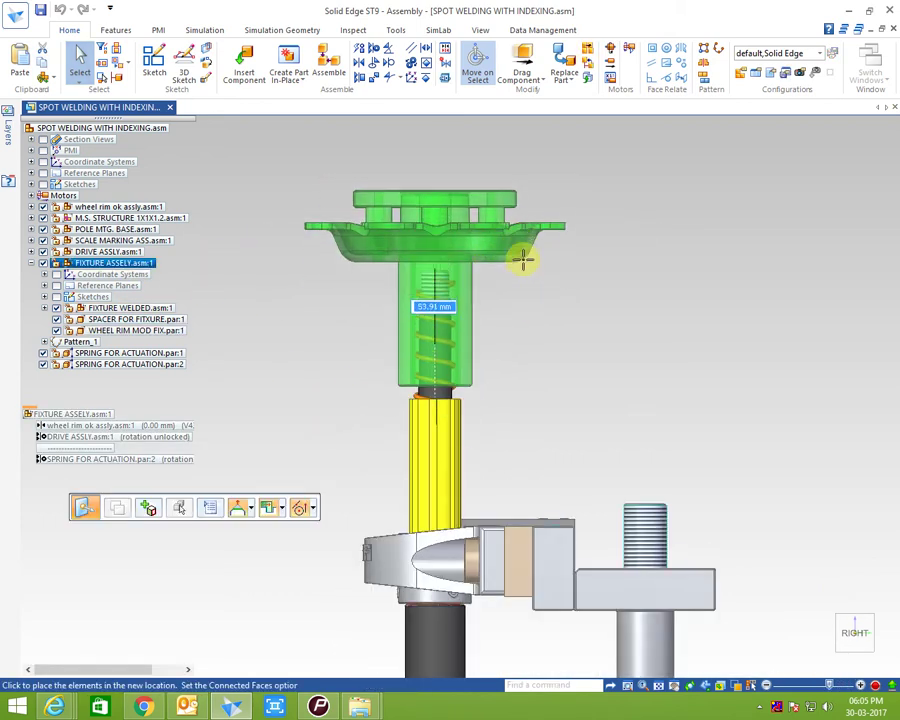
{"action": "left_click", "coordinate": [523, 249]}
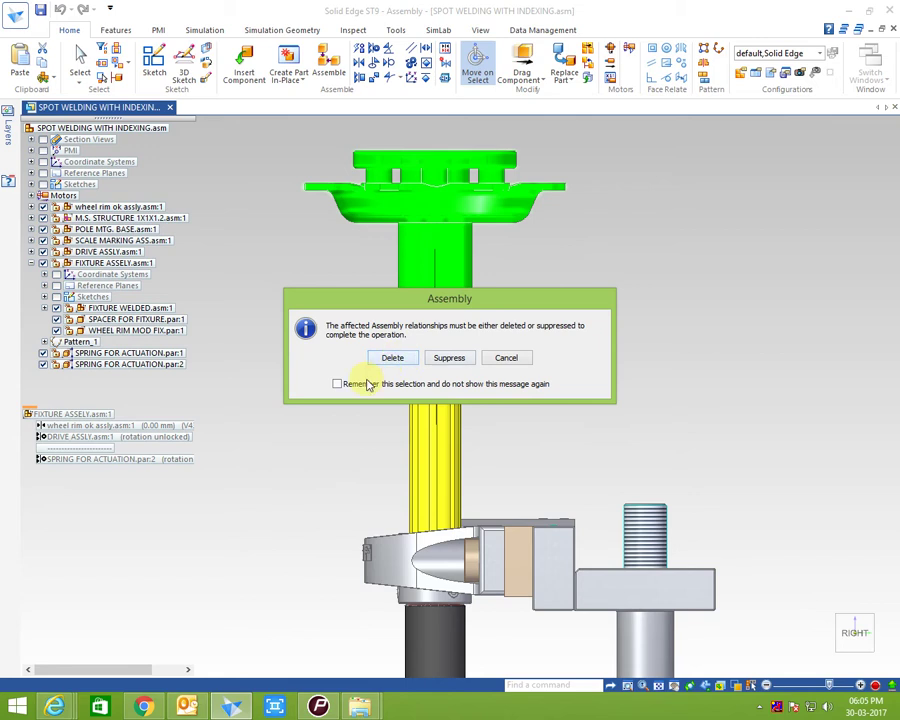
{"action": "key", "text": "Return"}
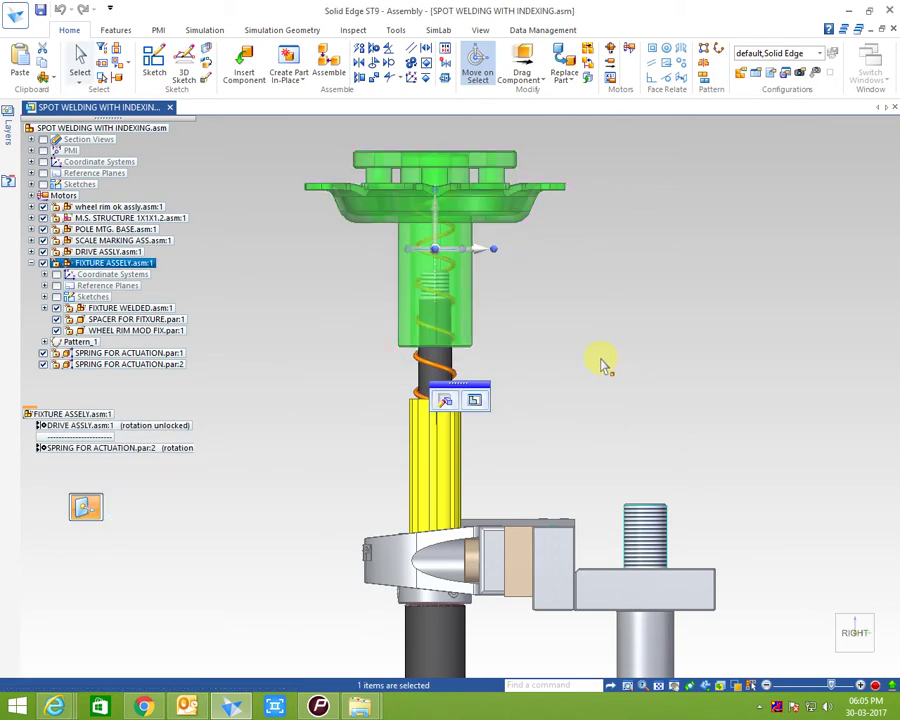
{"action": "key", "text": "Escape"}
Slide the welded fixture part, then the fixture assembly, down along their axis
{"action": "left_click", "coordinate": [454, 260]}
{"action": "scroll", "coordinate": [456, 244], "scroll_direction": "up", "scroll_amount": 1}
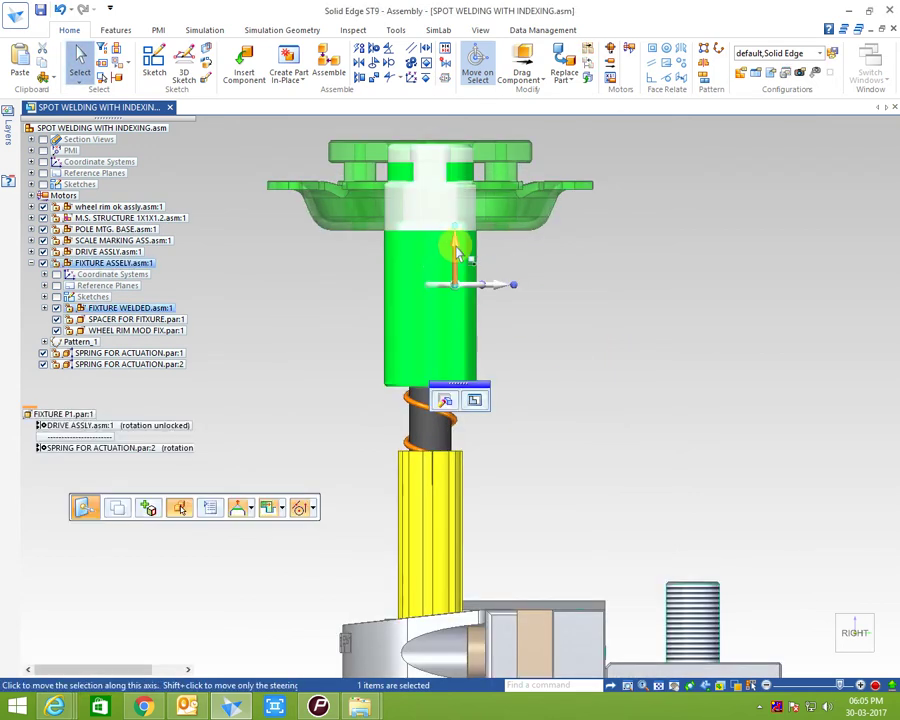
{"action": "left_click_drag", "start_coordinate": [503, 326], "coordinate": [528, 406]}
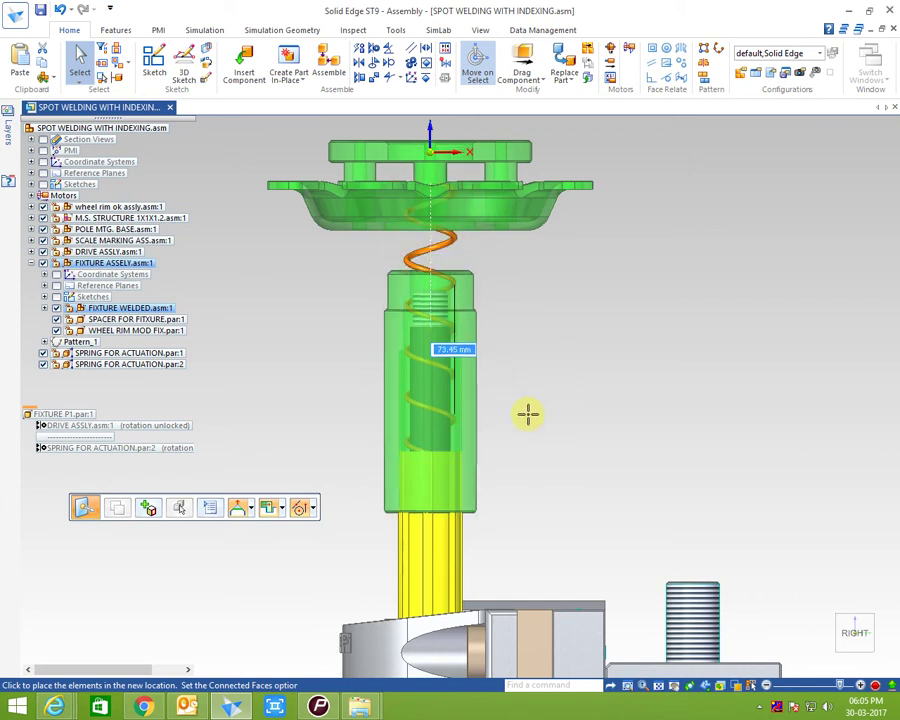
{"action": "left_click", "coordinate": [528, 413]}
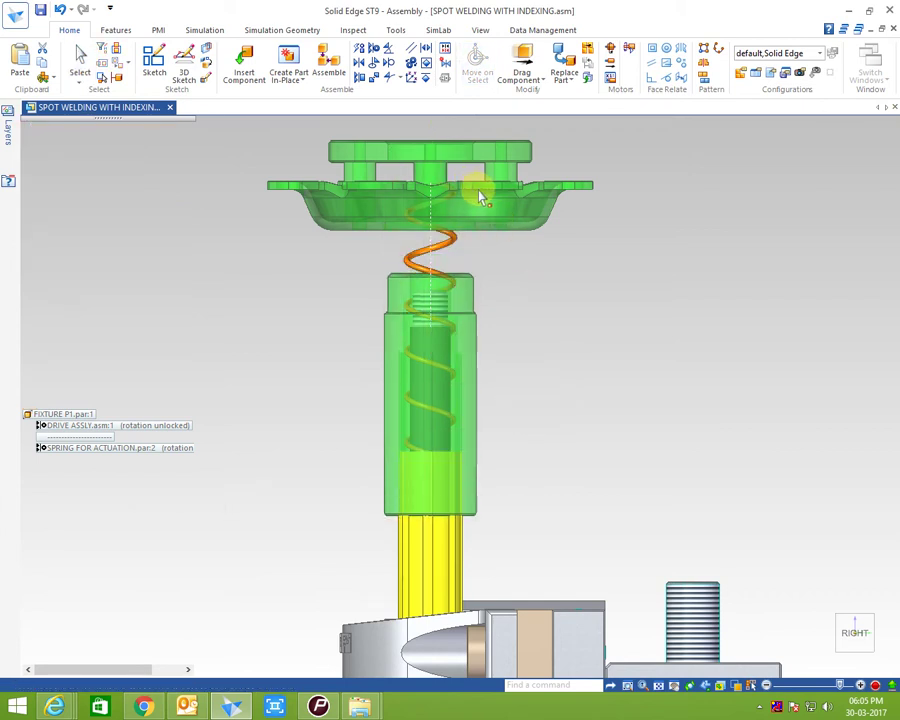
{"action": "left_click", "coordinate": [478, 218]}
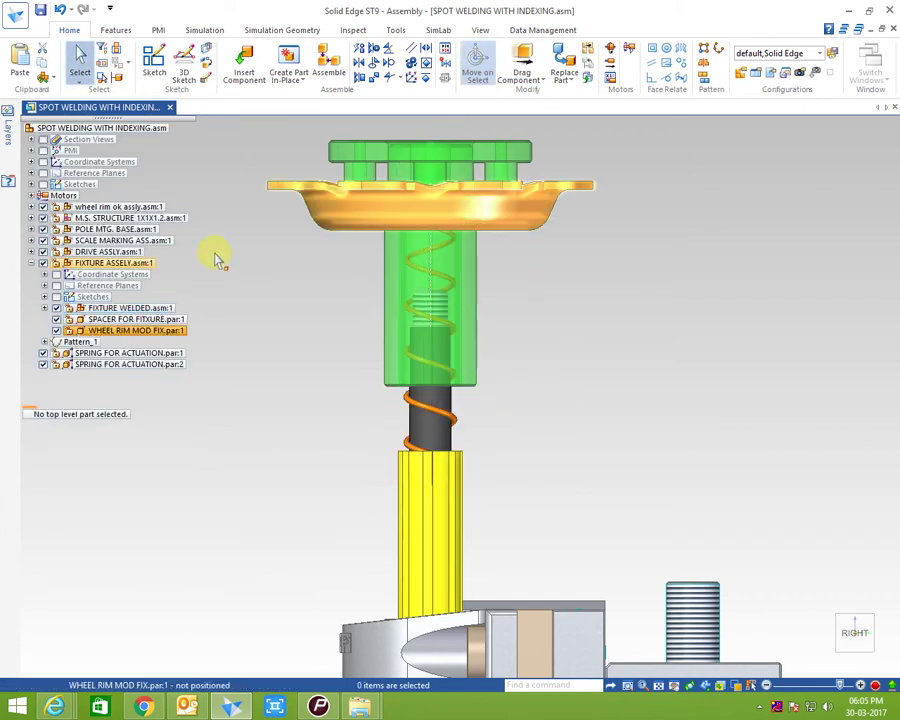
{"action": "left_click", "coordinate": [145, 265]}
{"action": "left_click", "coordinate": [432, 228]}
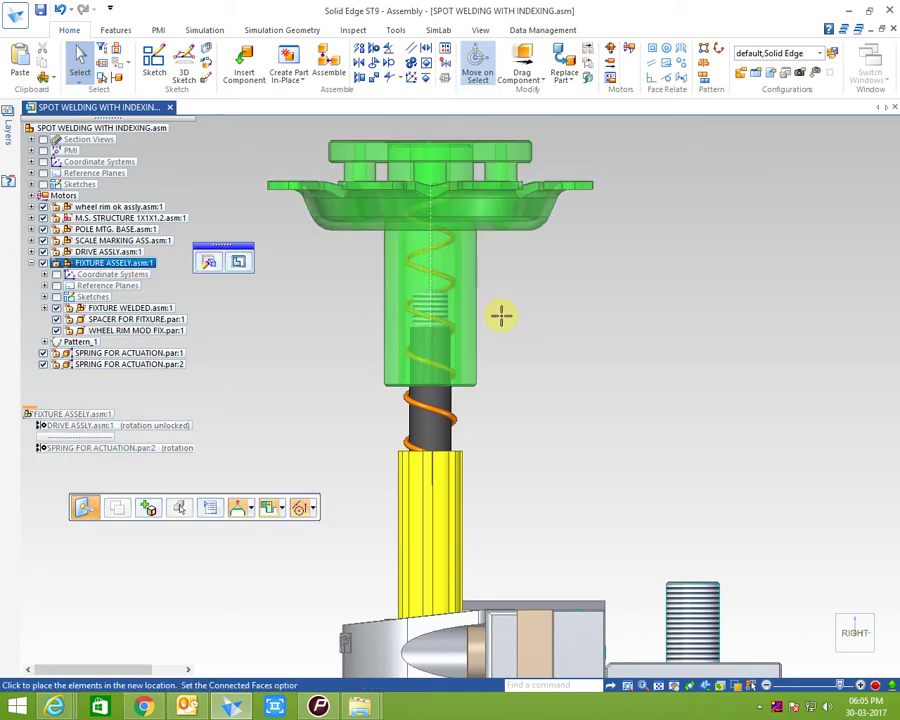
{"action": "left_click", "coordinate": [516, 366]}
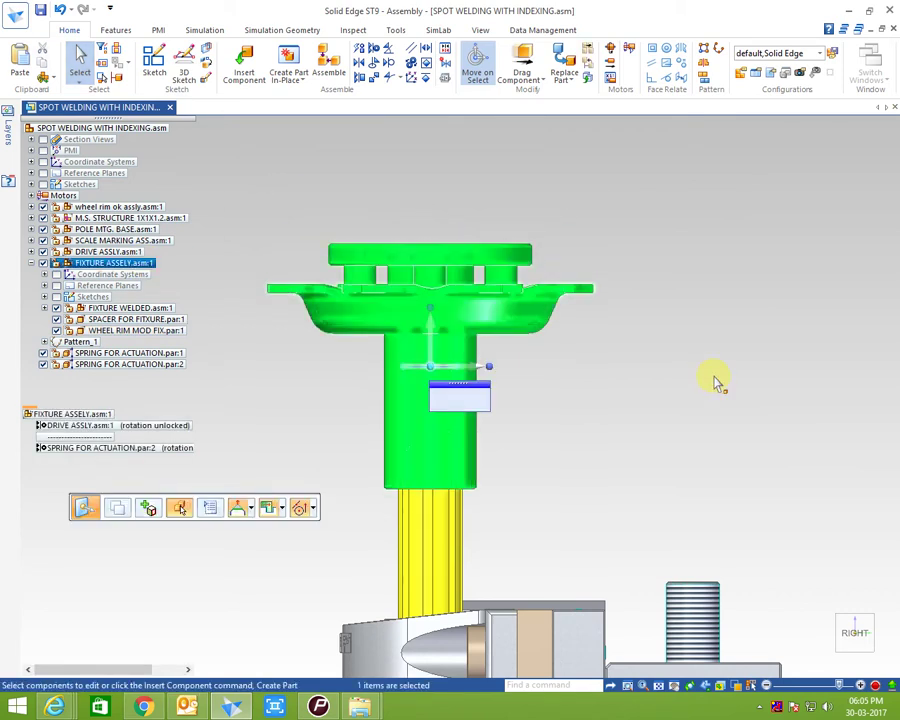
{"action": "left_click", "coordinate": [535, 395]}
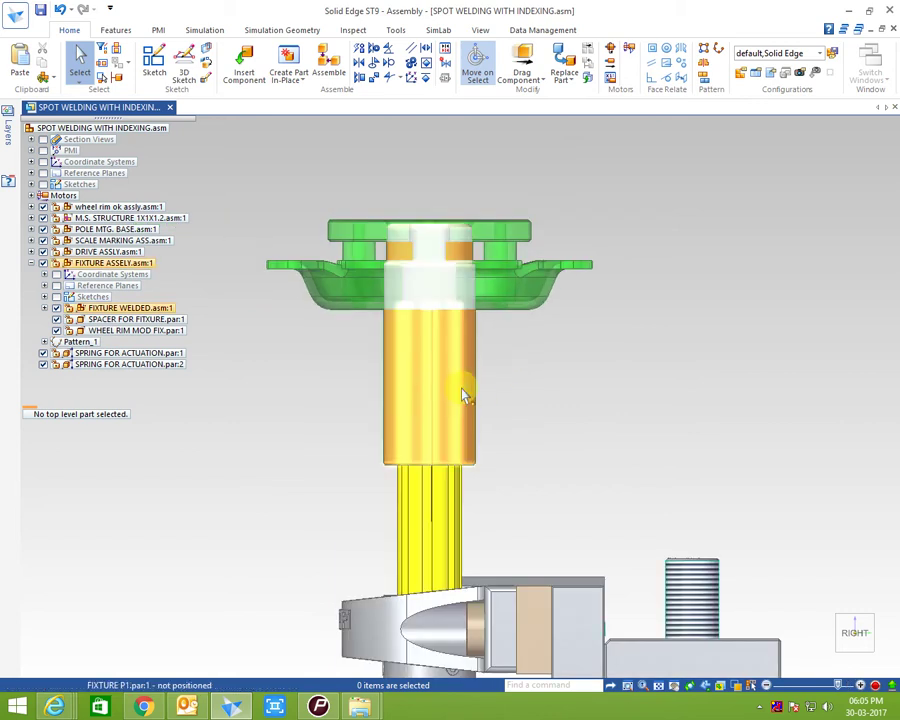
Slide the fixture assembly further down its shaft and orbit out to view the whole station
{"action": "left_click", "coordinate": [118, 262]}
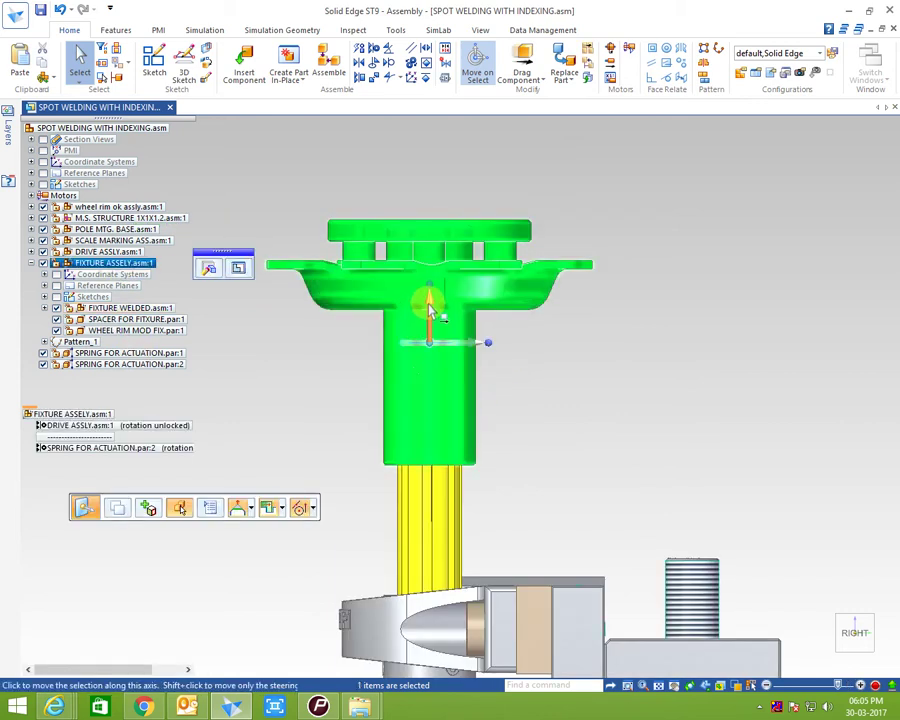
{"action": "left_click_drag", "start_coordinate": [497, 373], "coordinate": [496, 414]}
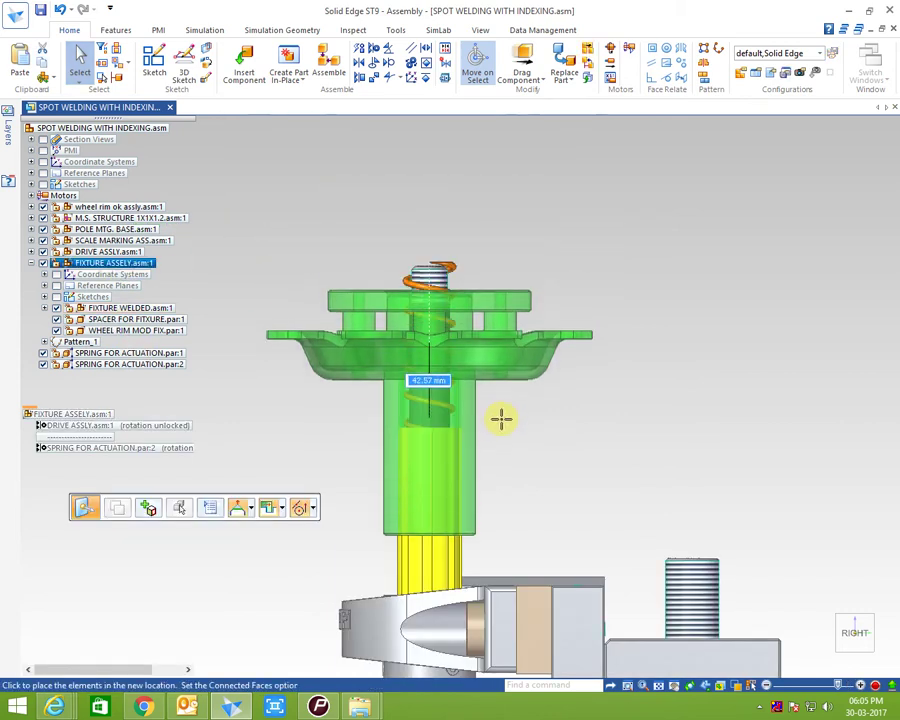
{"action": "left_click", "coordinate": [556, 472]}
{"action": "scroll", "coordinate": [438, 422], "scroll_direction": "up", "scroll_amount": 3}
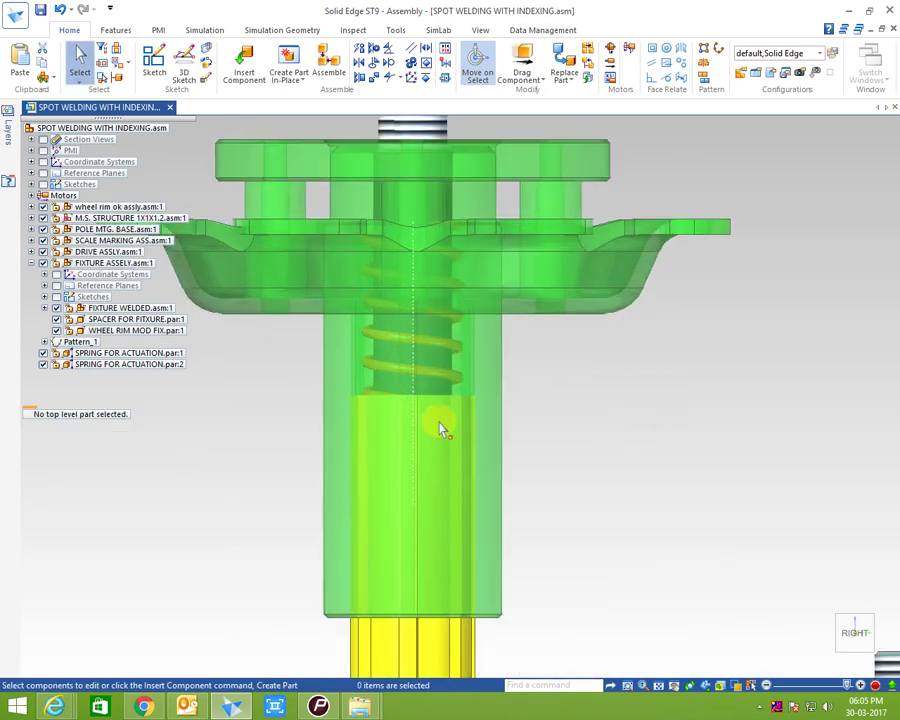
{"action": "scroll", "coordinate": [422, 346], "scroll_direction": "up", "scroll_amount": 3}
{"action": "scroll", "coordinate": [460, 348], "scroll_direction": "down", "scroll_amount": 2}
{"action": "scroll", "coordinate": [460, 348], "scroll_direction": "down", "scroll_amount": 4}
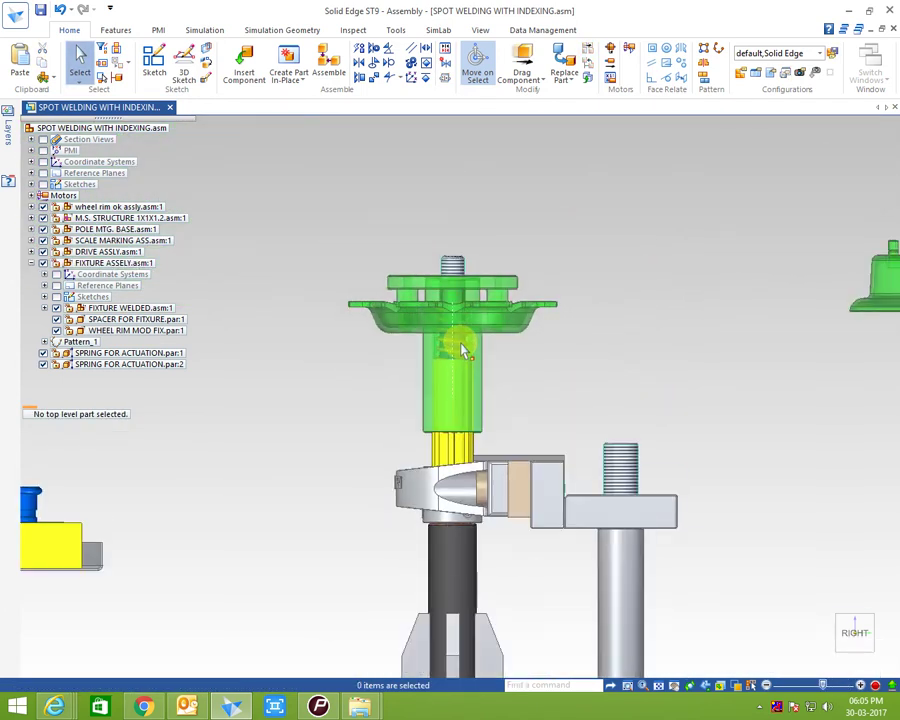
{"action": "scroll", "coordinate": [455, 360], "scroll_direction": "down", "scroll_amount": 2}
{"action": "middle_click_drag", "start_coordinate": [757, 271], "coordinate": [735, 362]}
Axially align the wheel rim assembly with the shaft axis
{"action": "scroll", "coordinate": [735, 362], "scroll_direction": "down", "scroll_amount": 2}
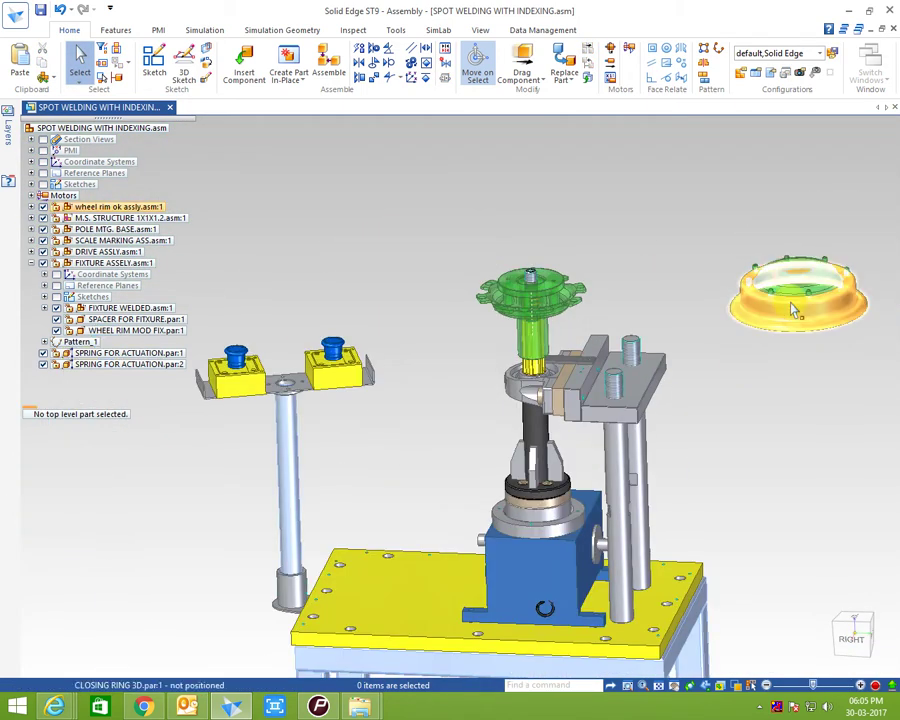
{"action": "left_click", "coordinate": [115, 207]}
{"action": "left_click", "coordinate": [328, 65]}
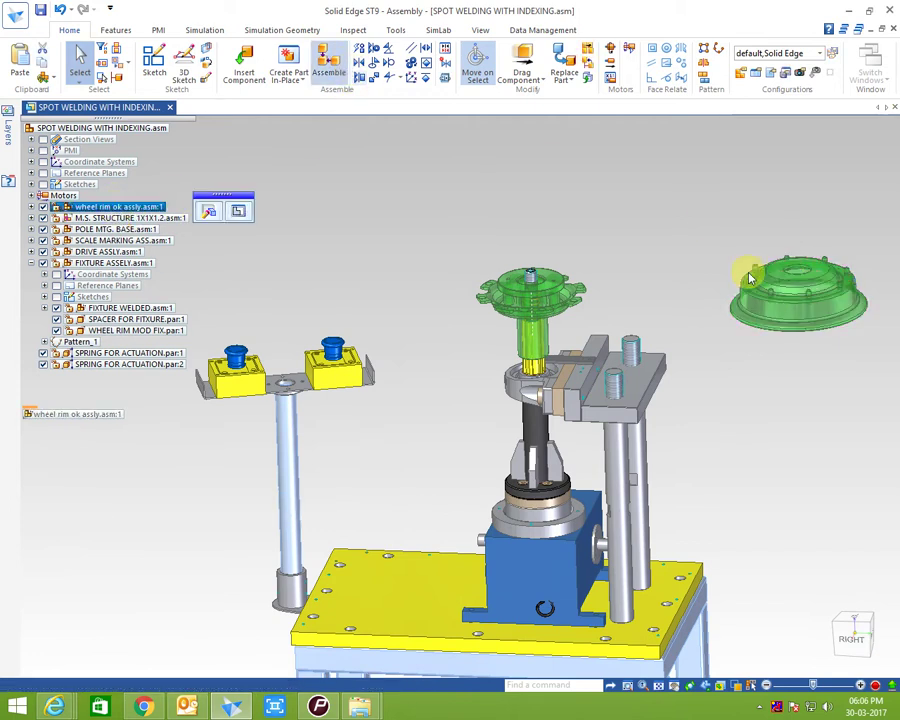
{"action": "left_click", "coordinate": [822, 305]}
{"action": "scroll", "coordinate": [555, 302], "scroll_direction": "up", "scroll_amount": 2}
{"action": "scroll", "coordinate": [555, 302], "scroll_direction": "up", "scroll_amount": 3}
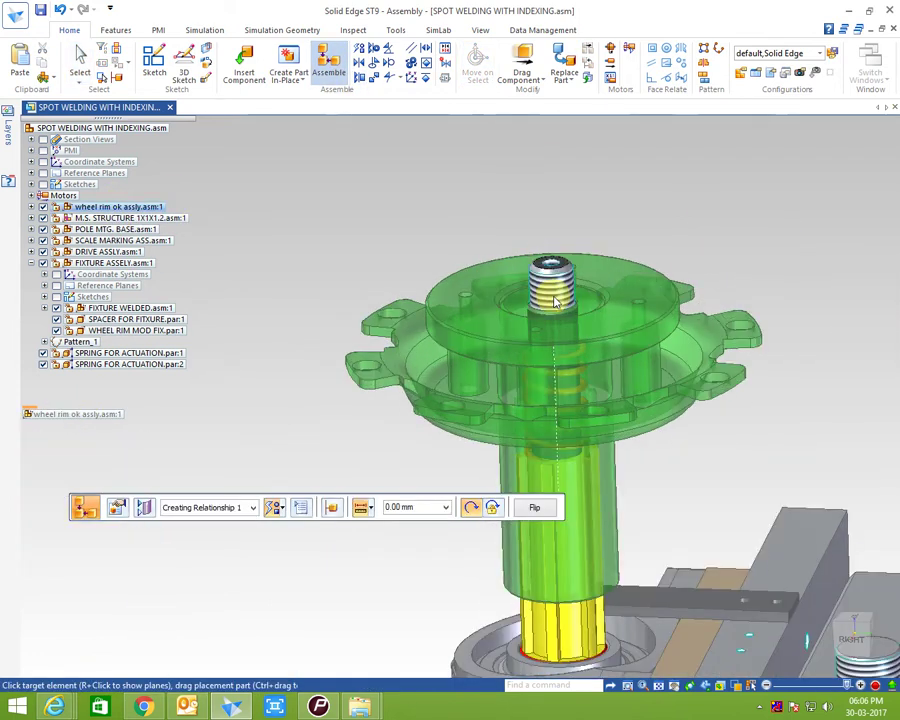
{"action": "left_click", "coordinate": [555, 300]}
{"action": "scroll", "coordinate": [733, 281], "scroll_direction": "down", "scroll_amount": 3}
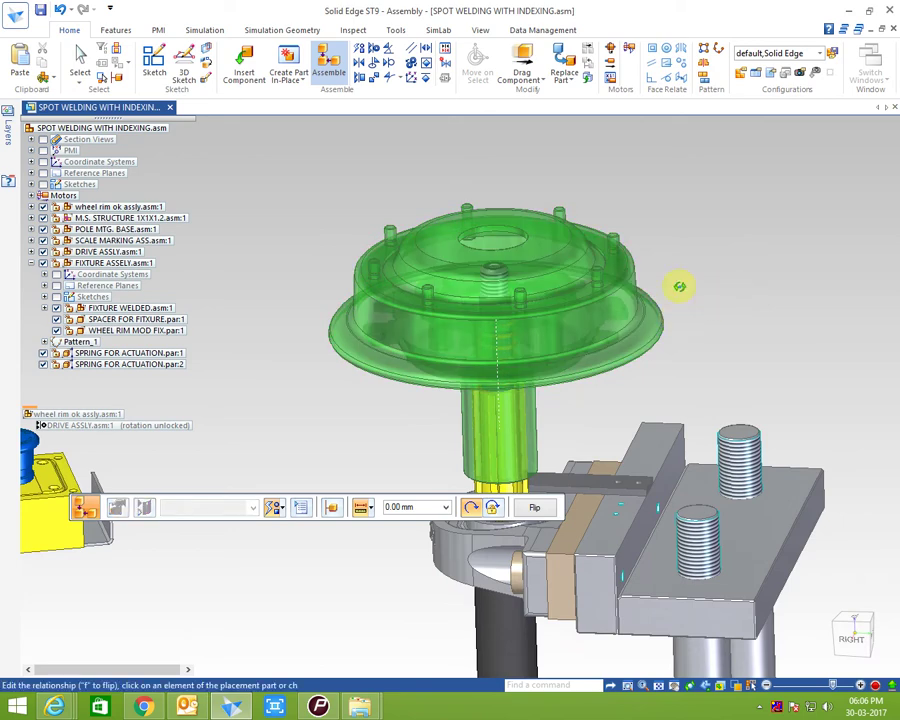
{"action": "mouse_move", "coordinate": [679, 287]}
{"action": "middle_mouse_down"}
{"action": "mouse_move", "coordinate": [645, 255]}
{"action": "mouse_move", "coordinate": [627, 416]}
{"action": "middle_mouse_up"}
{"action": "scroll", "coordinate": [640, 390], "scroll_direction": "up", "scroll_amount": 3}
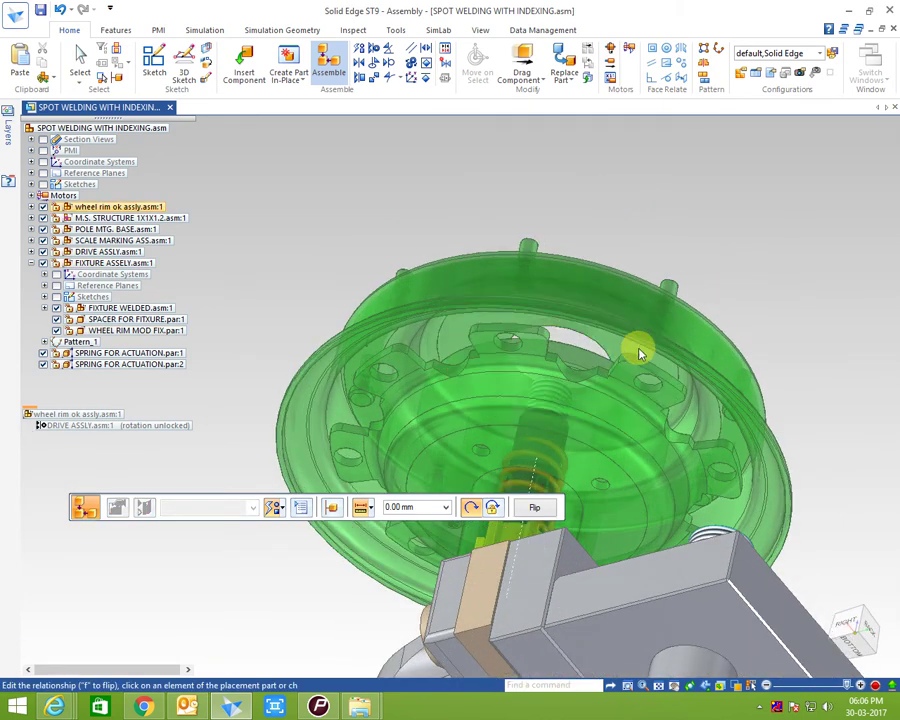
Mate a rim face to the fixture to seat the wheel rim, then finish placing it
{"action": "left_click", "coordinate": [620, 353]}
{"action": "scroll", "coordinate": [653, 338], "scroll_direction": "down", "scroll_amount": 5}
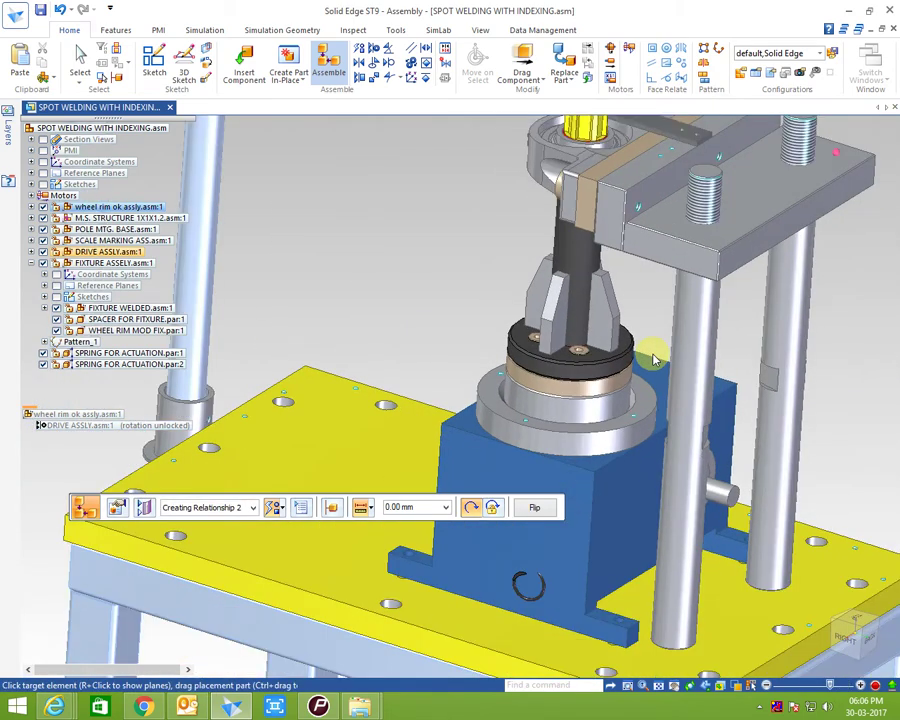
{"action": "scroll", "coordinate": [645, 128], "scroll_direction": "up", "scroll_amount": 3}
{"action": "scroll", "coordinate": [655, 180], "scroll_direction": "down", "scroll_amount": 3}
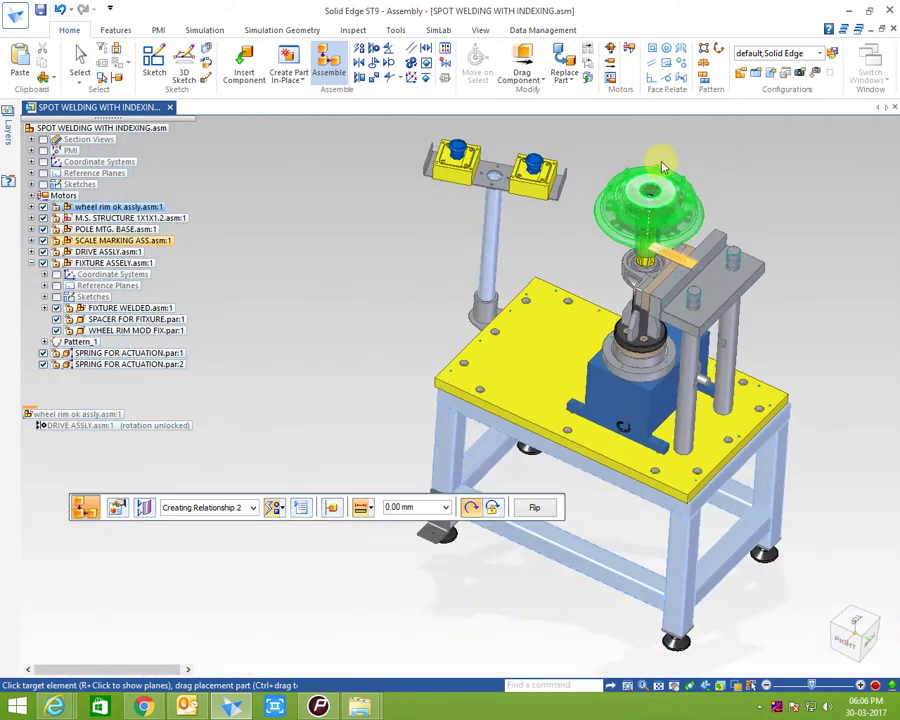
{"action": "scroll", "coordinate": [660, 160], "scroll_direction": "up", "scroll_amount": 2}
{"action": "scroll", "coordinate": [645, 220], "scroll_direction": "up", "scroll_amount": 2}
{"action": "left_click", "coordinate": [510, 237]}
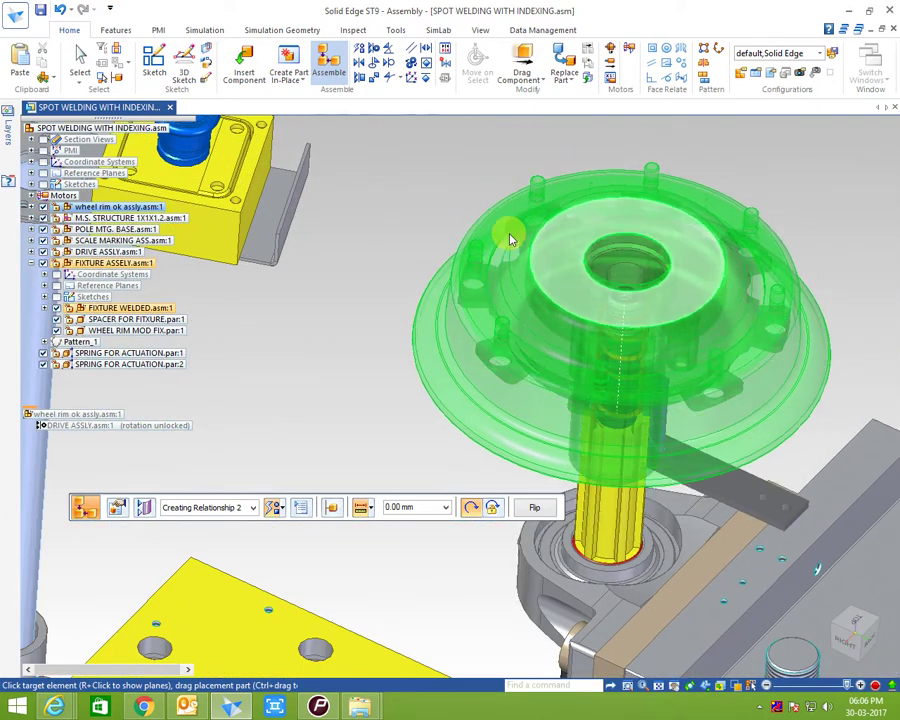
{"action": "scroll", "coordinate": [600, 222], "scroll_direction": "down", "scroll_amount": 2}
{"action": "left_click", "coordinate": [862, 632]}
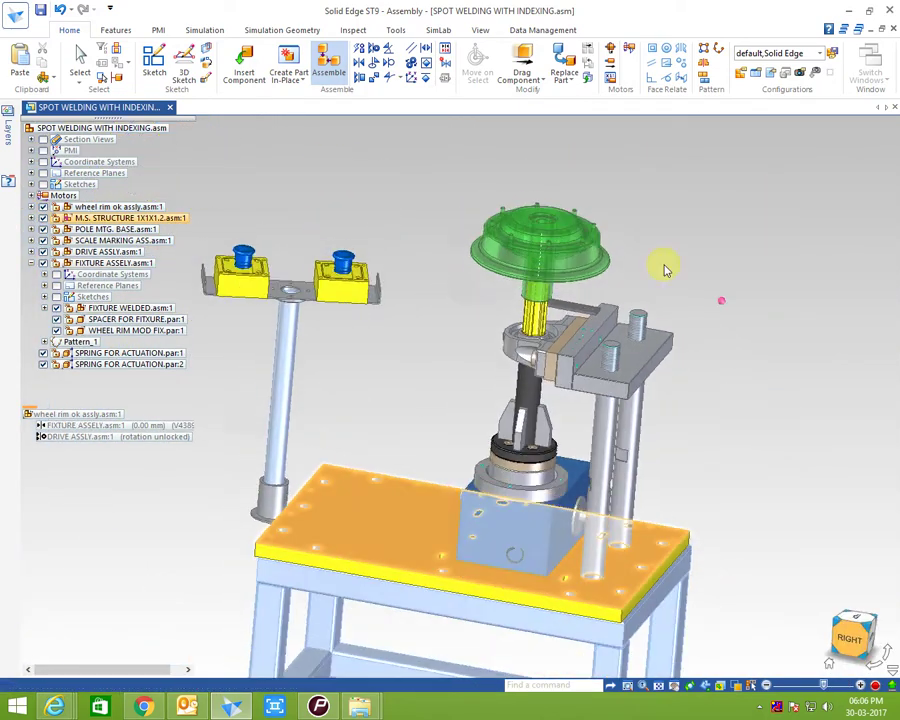
{"action": "key", "text": "Escape"}
Start Drag Component on the wheel rim assembly
{"action": "scroll", "coordinate": [627, 173], "scroll_direction": "up", "scroll_amount": 2}
{"action": "scroll", "coordinate": [620, 325], "scroll_direction": "up", "scroll_amount": 2}
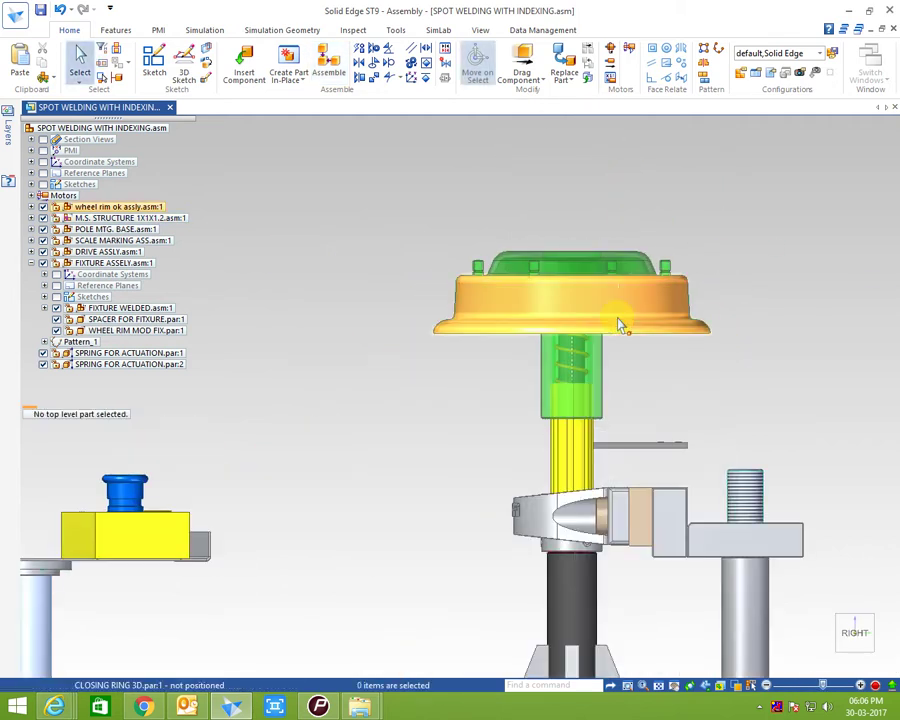
{"action": "left_click", "coordinate": [118, 206]}
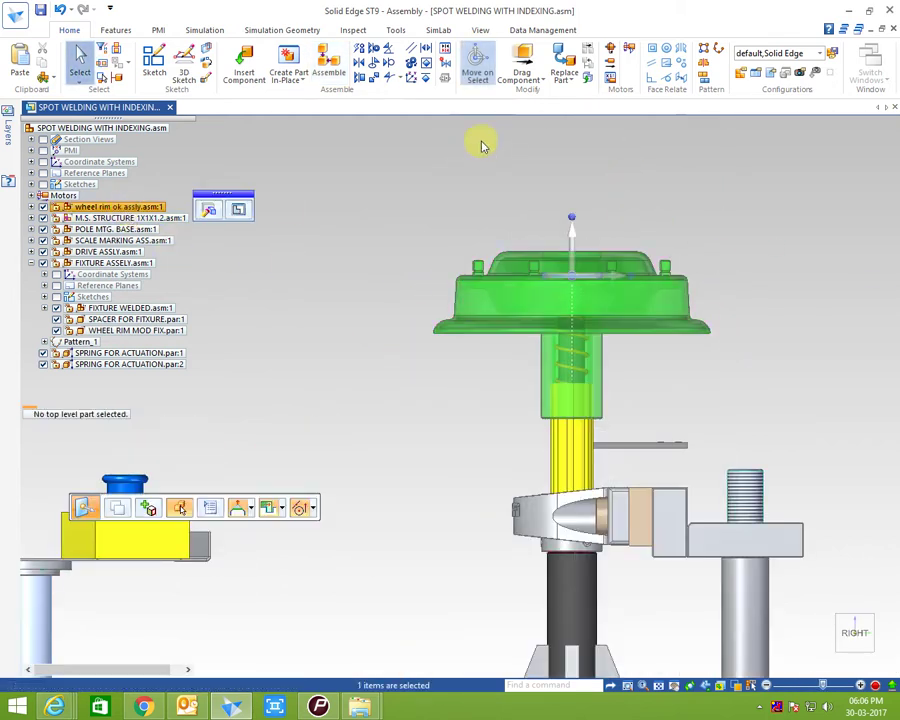
{"action": "left_click", "coordinate": [480, 144]}
{"action": "left_click", "coordinate": [522, 62]}
{"action": "left_click", "coordinate": [632, 300]}
Drag the wheel rim assembly up its axis by about 34 mm
{"action": "mouse_move", "coordinate": [632, 300]}
{"action": "left_mouse_down"}
{"action": "mouse_move", "coordinate": [636, 221]}
{"action": "mouse_move", "coordinate": [646, 344]}
{"action": "left_mouse_up"}
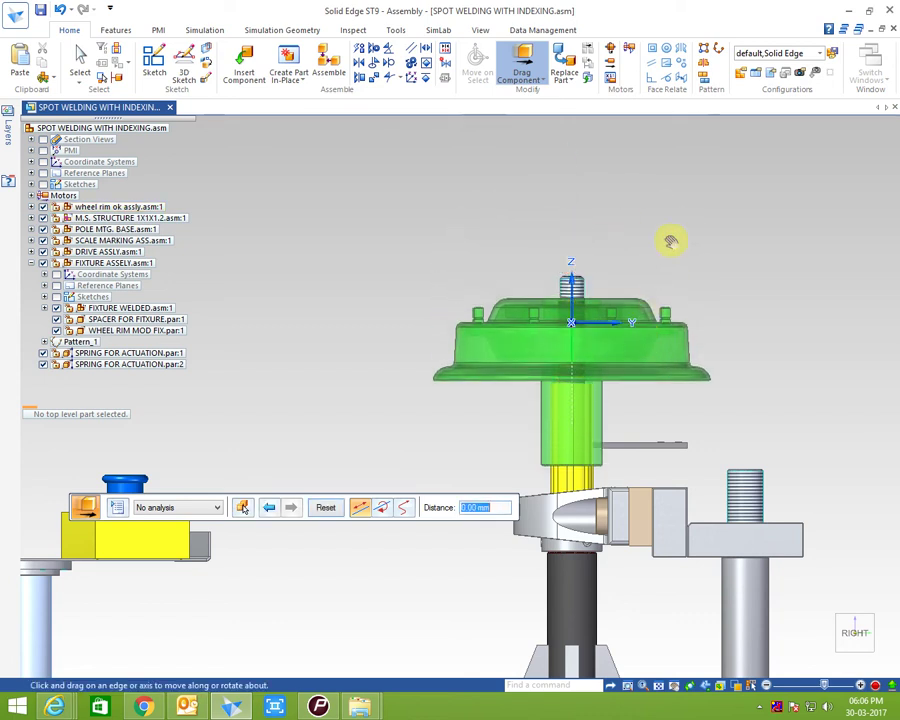
{"action": "scroll", "coordinate": [580, 425], "scroll_direction": "up", "scroll_amount": 3}
{"action": "scroll", "coordinate": [602, 407], "scroll_direction": "down", "scroll_amount": 3}
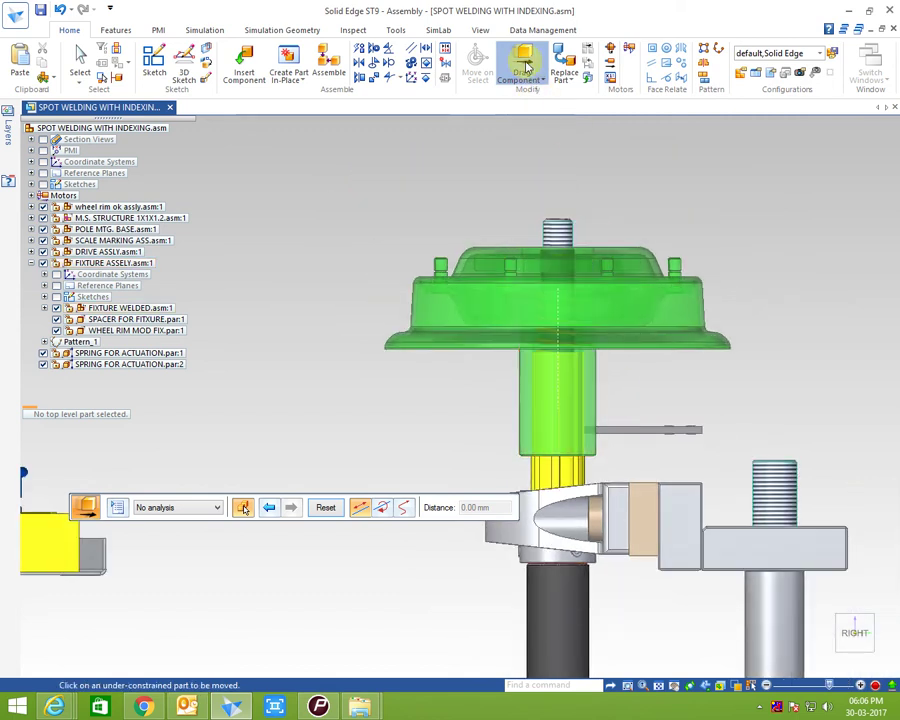
{"action": "scroll", "coordinate": [599, 348], "scroll_direction": "down", "scroll_amount": 1}
{"action": "scroll", "coordinate": [610, 335], "scroll_direction": "down", "scroll_amount": 1}
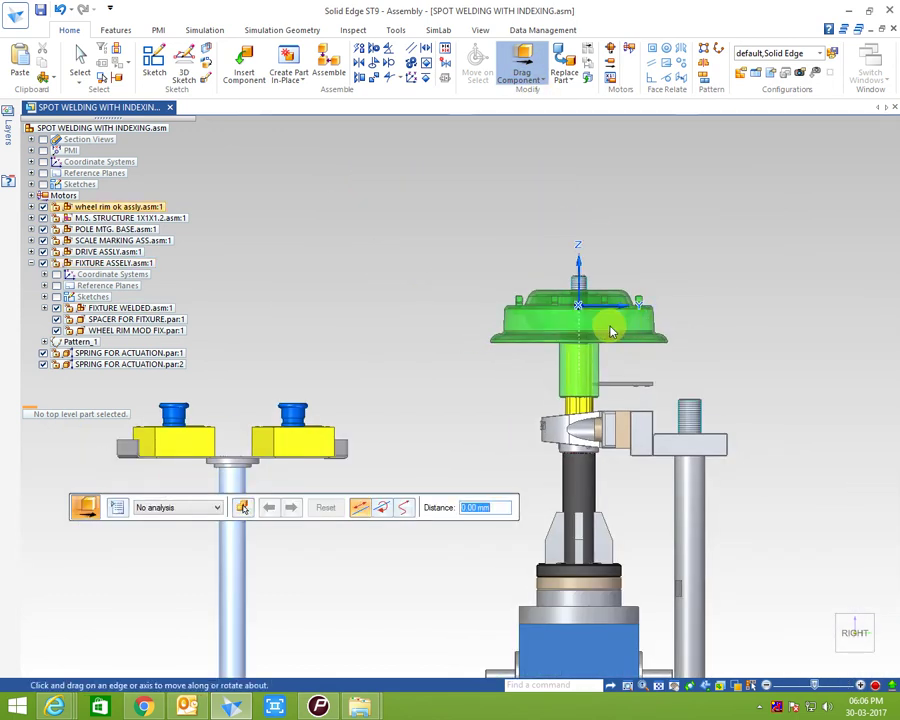
{"action": "left_click_drag", "start_coordinate": [612, 332], "coordinate": [614, 257]}
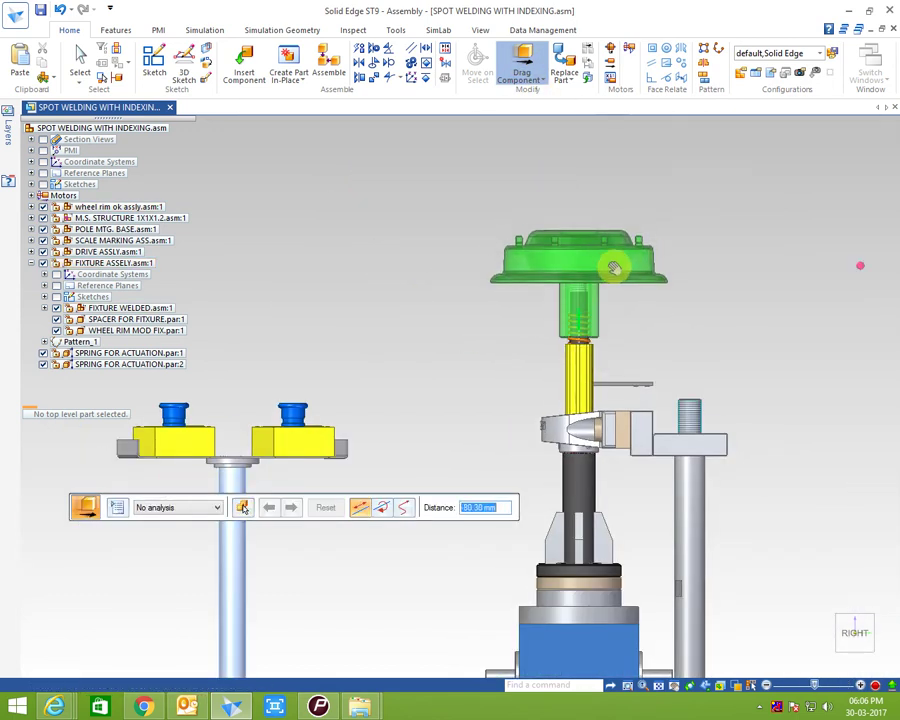
Push the housing down to expose the spring, inspect from below, and return to the Right view
{"action": "scroll", "coordinate": [597, 302], "scroll_direction": "up", "scroll_amount": 3}
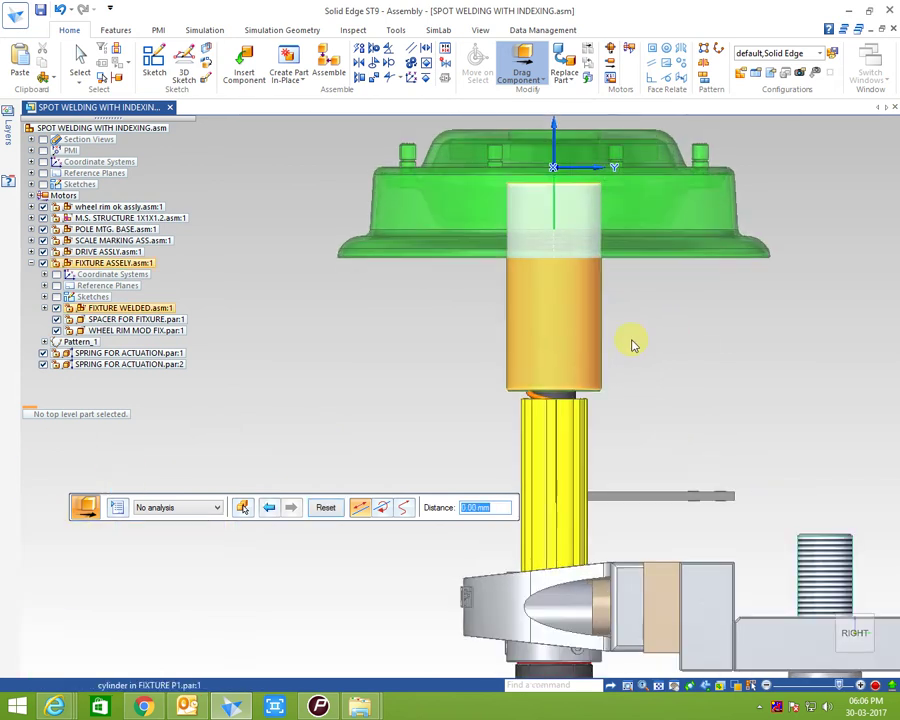
{"action": "scroll", "coordinate": [714, 305], "scroll_direction": "up", "scroll_amount": 1}
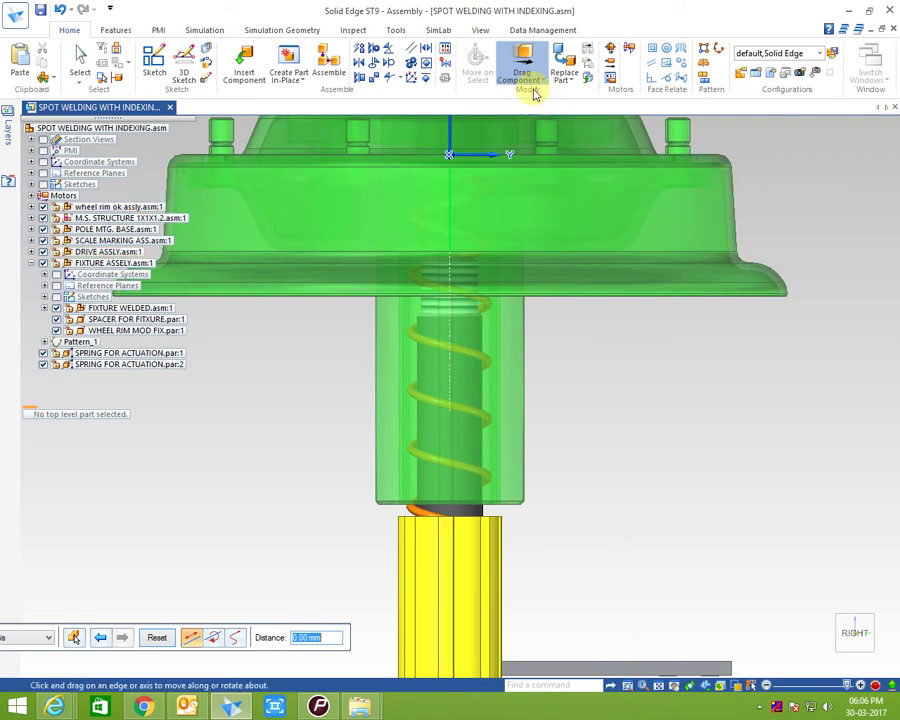
{"action": "mouse_move", "coordinate": [641, 207]}
{"action": "left_mouse_down"}
{"action": "mouse_move", "coordinate": [665, 251]}
{"action": "mouse_move", "coordinate": [669, 352]}
{"action": "left_mouse_up"}
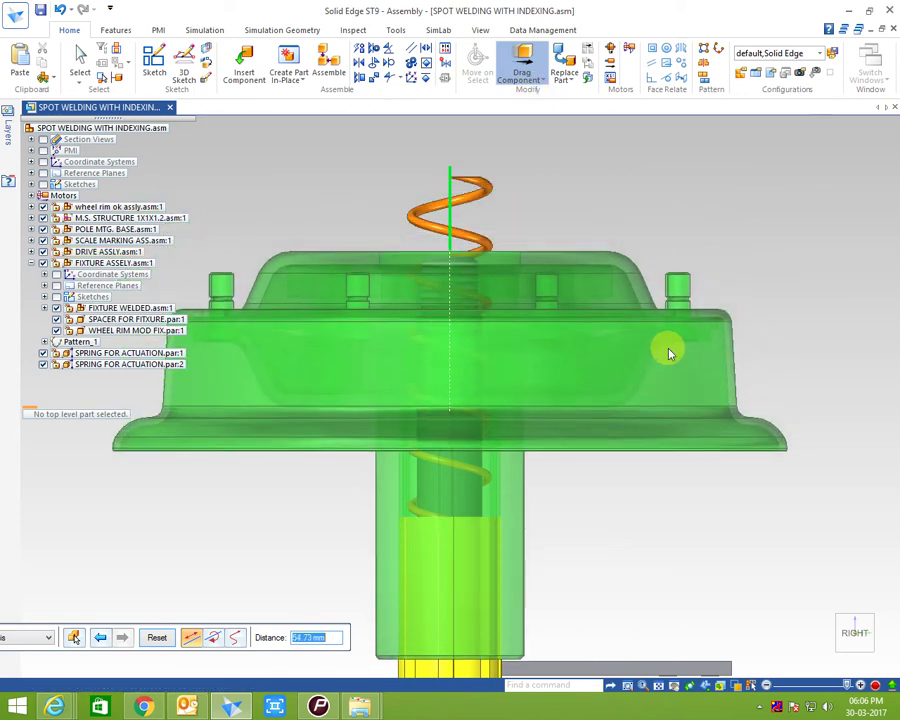
{"action": "mouse_move", "coordinate": [520, 500]}
{"action": "middle_mouse_down"}
{"action": "mouse_move", "coordinate": [518, 408]}
{"action": "mouse_move", "coordinate": [503, 378]}
{"action": "mouse_move", "coordinate": [474, 382]}
{"action": "mouse_move", "coordinate": [683, 470]}
{"action": "mouse_move", "coordinate": [556, 428]}
{"action": "mouse_move", "coordinate": [643, 397]}
{"action": "middle_mouse_up"}
{"action": "scroll", "coordinate": [503, 378], "scroll_direction": "up", "scroll_amount": 3}
{"action": "left_click", "coordinate": [850, 628]}
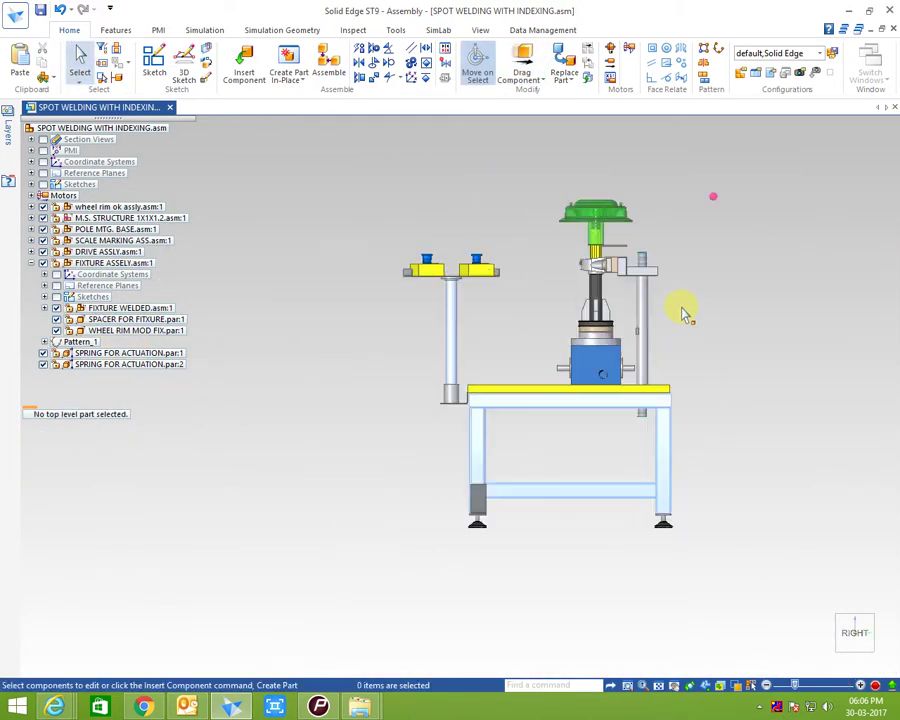
Tilt the view onto the housing and clamp, and hide the wheel rim assembly
{"action": "scroll", "coordinate": [608, 208], "scroll_direction": "up", "scroll_amount": 4}
{"action": "scroll", "coordinate": [608, 208], "scroll_direction": "up", "scroll_amount": 2}
{"action": "mouse_move", "coordinate": [586, 236]}
{"action": "middle_mouse_down"}
{"action": "mouse_move", "coordinate": [664, 344]}
{"action": "mouse_move", "coordinate": [690, 408]}
{"action": "middle_mouse_up"}
{"action": "scroll", "coordinate": [690, 408], "scroll_direction": "down", "scroll_amount": 2}
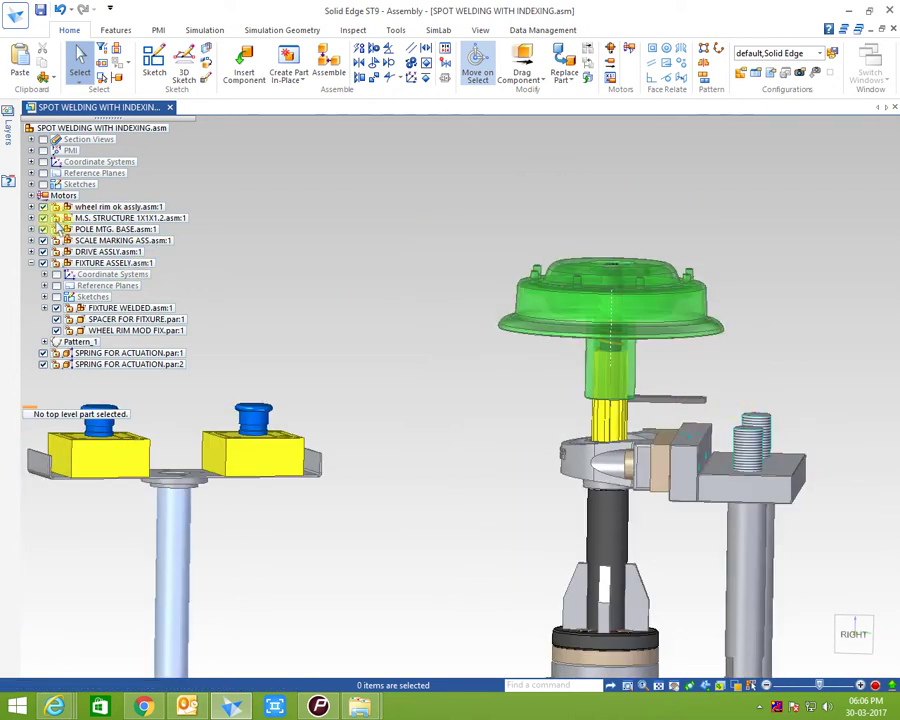
{"action": "left_click", "coordinate": [43, 206]}
Hide and re-show FIXTURE ASSELY, then select the WHEEL RIM MOD FIX part
{"action": "scroll", "coordinate": [650, 333], "scroll_direction": "up", "scroll_amount": 2}
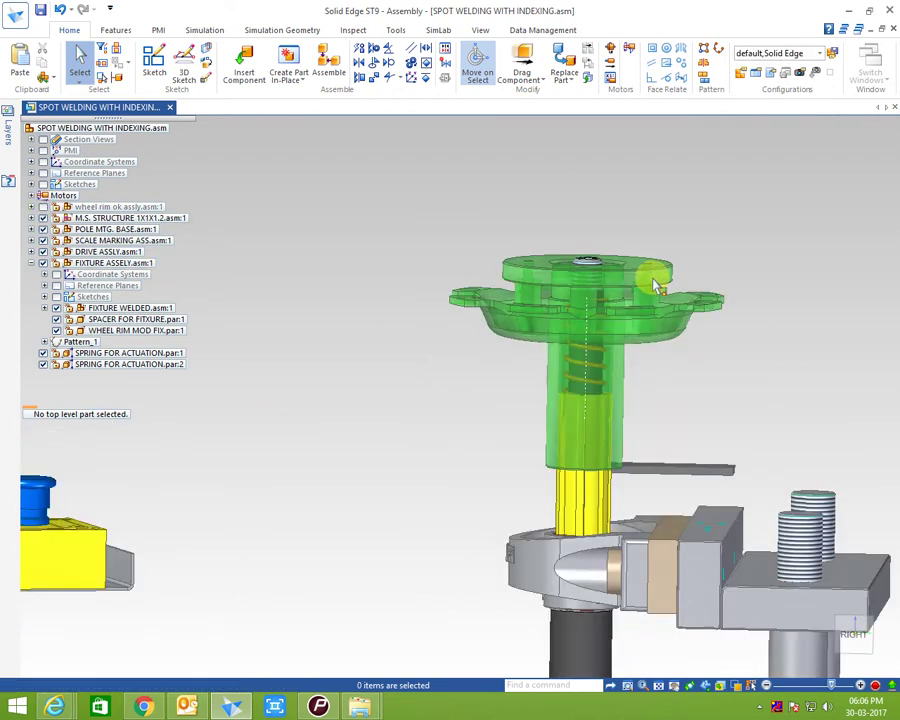
{"action": "left_click", "coordinate": [43, 264]}
{"action": "left_click", "coordinate": [43, 264]}
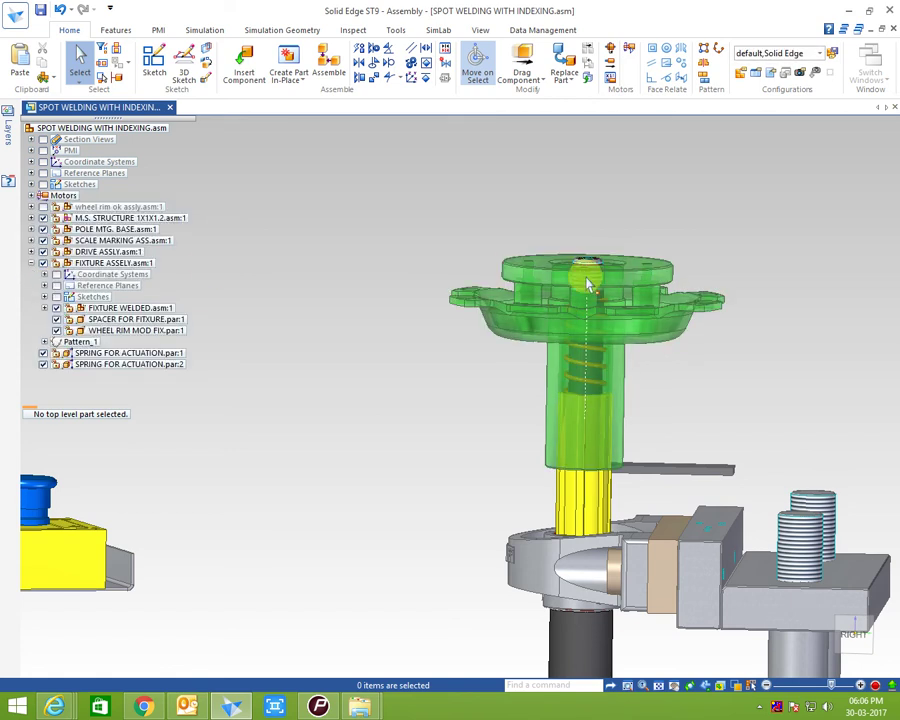
{"action": "scroll", "coordinate": [620, 270], "scroll_direction": "up", "scroll_amount": 2}
{"action": "left_click", "coordinate": [670, 352]}
Hide the WHEEL RIM MOD FIX part and the first green side block
{"action": "right_click", "coordinate": [670, 352]}
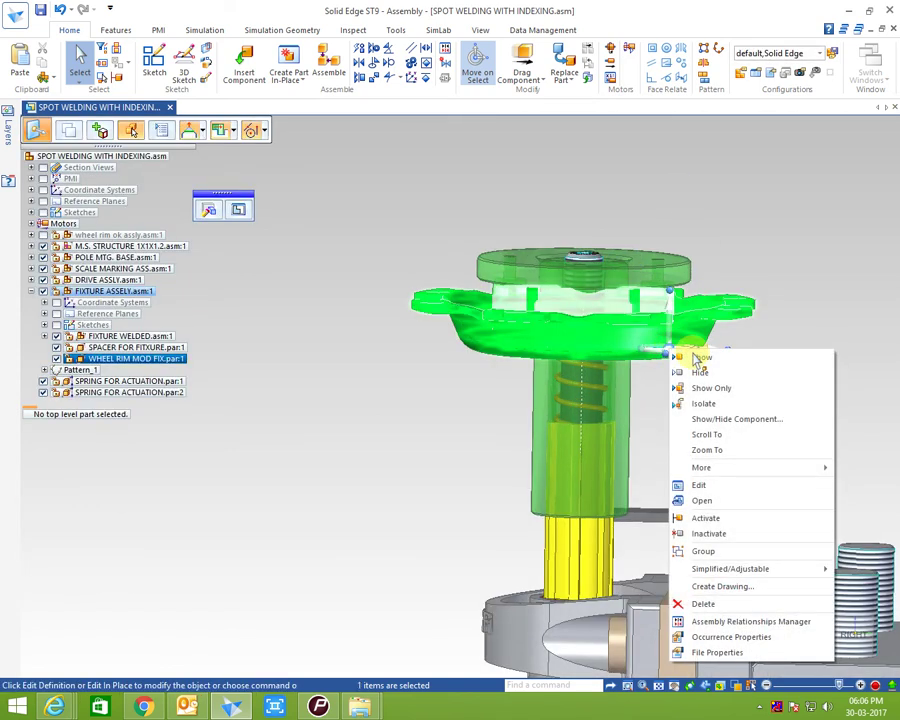
{"action": "left_click", "coordinate": [682, 352]}
{"action": "scroll", "coordinate": [700, 310], "scroll_direction": "up", "scroll_amount": 2}
{"action": "left_click", "coordinate": [641, 338]}
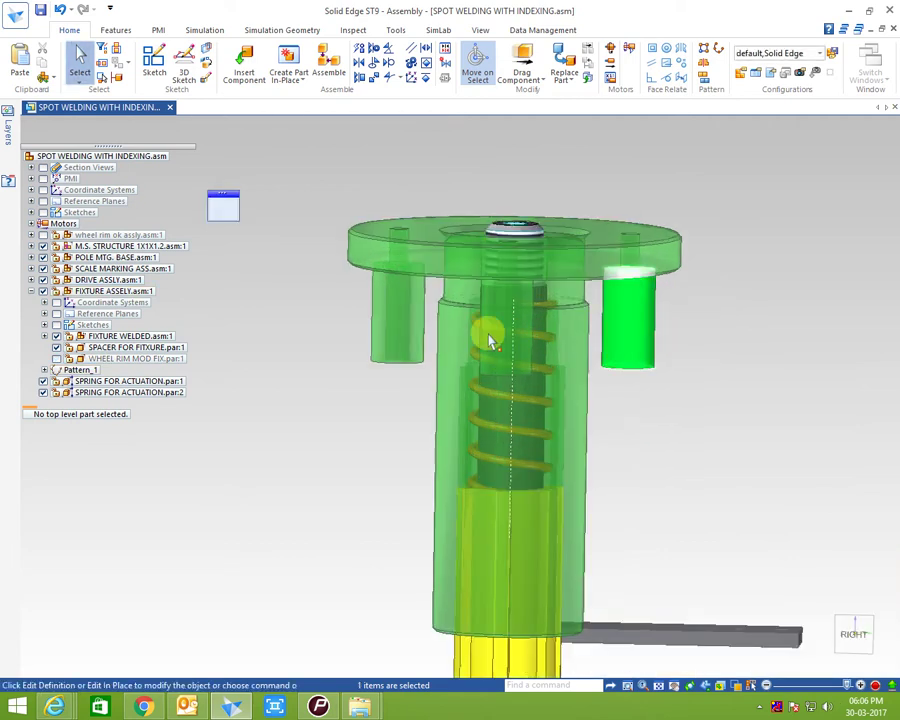
{"action": "right_click", "coordinate": [588, 259]}
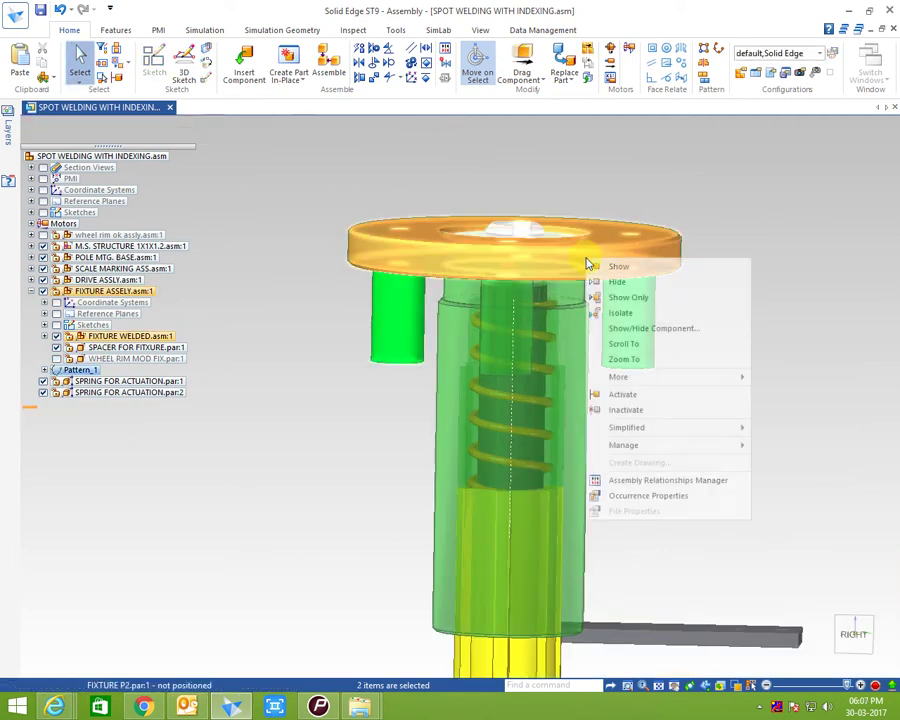
{"action": "left_click", "coordinate": [612, 281]}
Hide the fixture's top plate with Ctrl+H
{"action": "scroll", "coordinate": [568, 226], "scroll_direction": "up", "scroll_amount": 2}
{"action": "left_click", "coordinate": [647, 267]}
{"action": "right_click", "coordinate": [660, 284]}
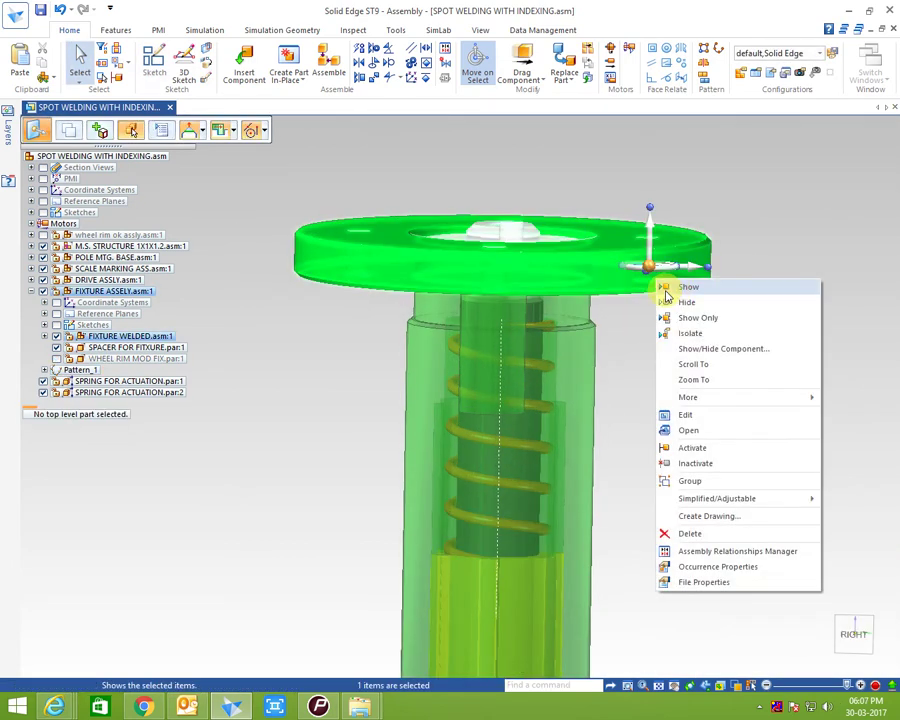
{"action": "key", "text": "Escape"}
{"action": "key", "text": "ctrl+h"}
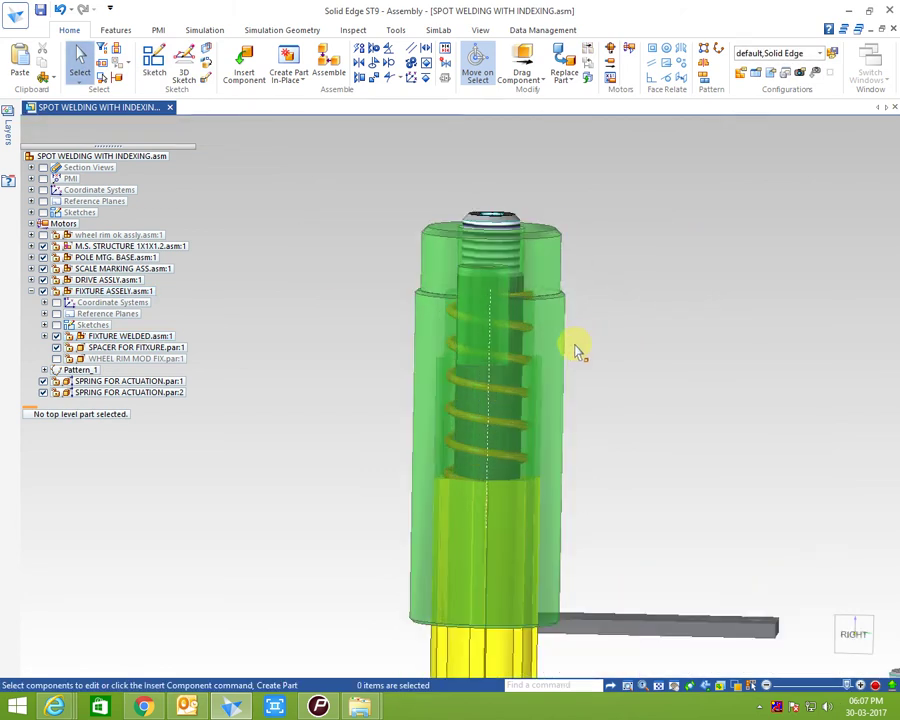
Hide the remaining green block and switch to the Right view
{"action": "middle_click_drag", "start_coordinate": [503, 270], "coordinate": [640, 355]}
{"action": "right_click", "coordinate": [642, 234]}
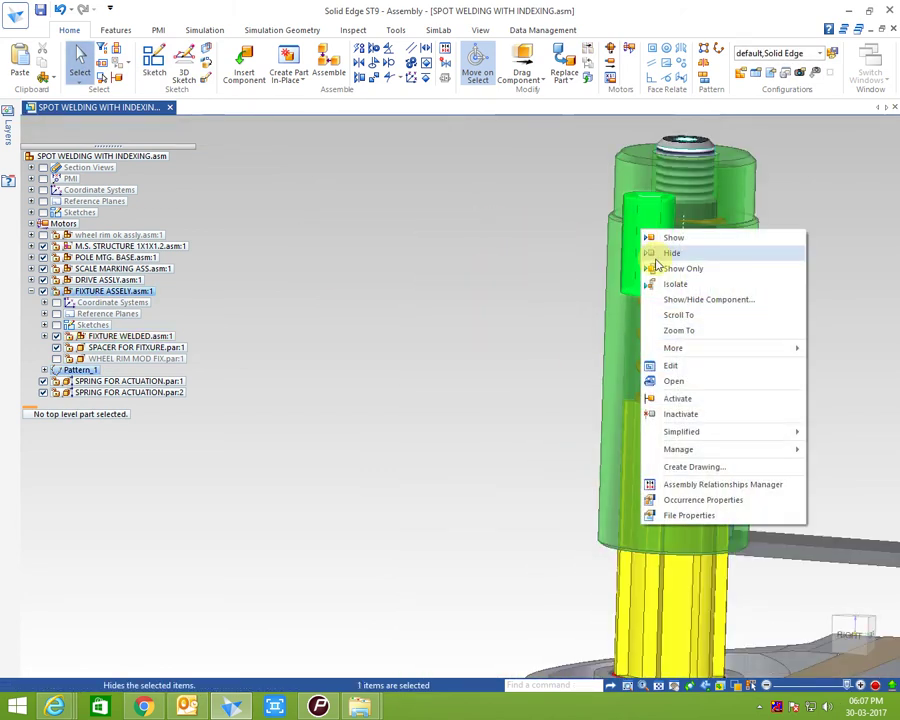
{"action": "left_click", "coordinate": [648, 250]}
{"action": "left_click", "coordinate": [845, 632]}
{"action": "scroll", "coordinate": [515, 165], "scroll_direction": "up", "scroll_amount": 2}
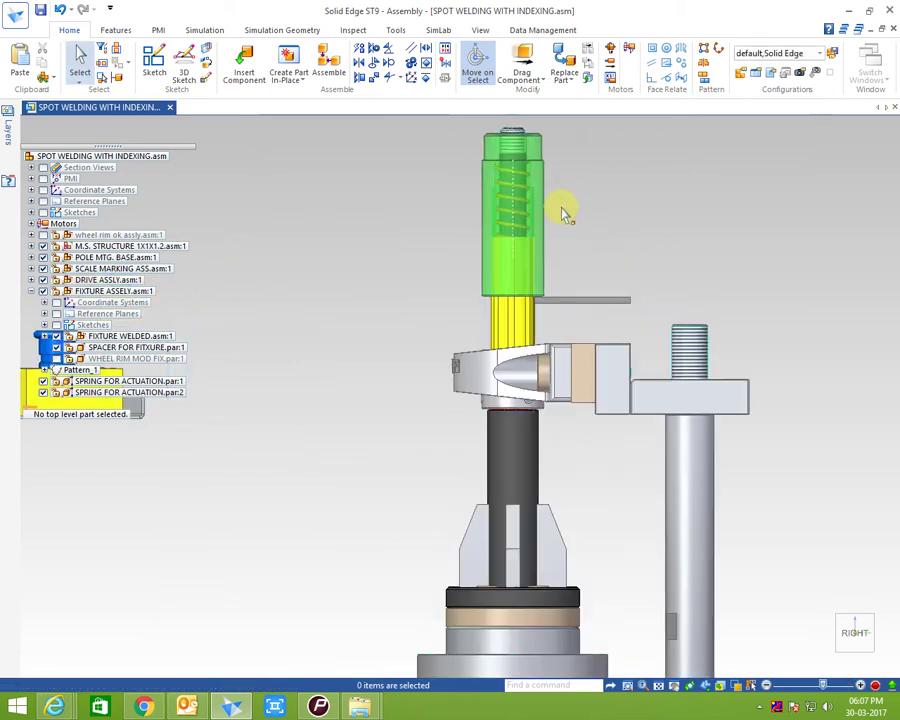
{"action": "scroll", "coordinate": [566, 207], "scroll_direction": "up", "scroll_amount": 1}
Define two clipping planes on the fixture faces with Set Planes from the View tab
{"action": "scroll", "coordinate": [555, 137], "scroll_direction": "up", "scroll_amount": 1}
{"action": "left_click", "coordinate": [481, 30]}
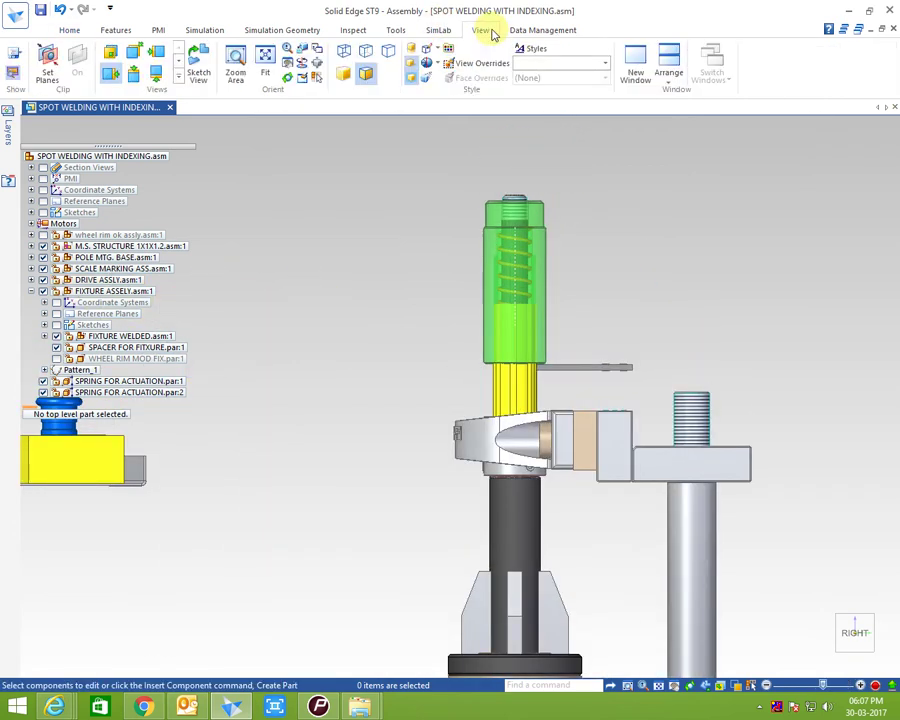
{"action": "left_click", "coordinate": [48, 60]}
{"action": "middle_click_drag", "start_coordinate": [582, 264], "coordinate": [597, 370]}
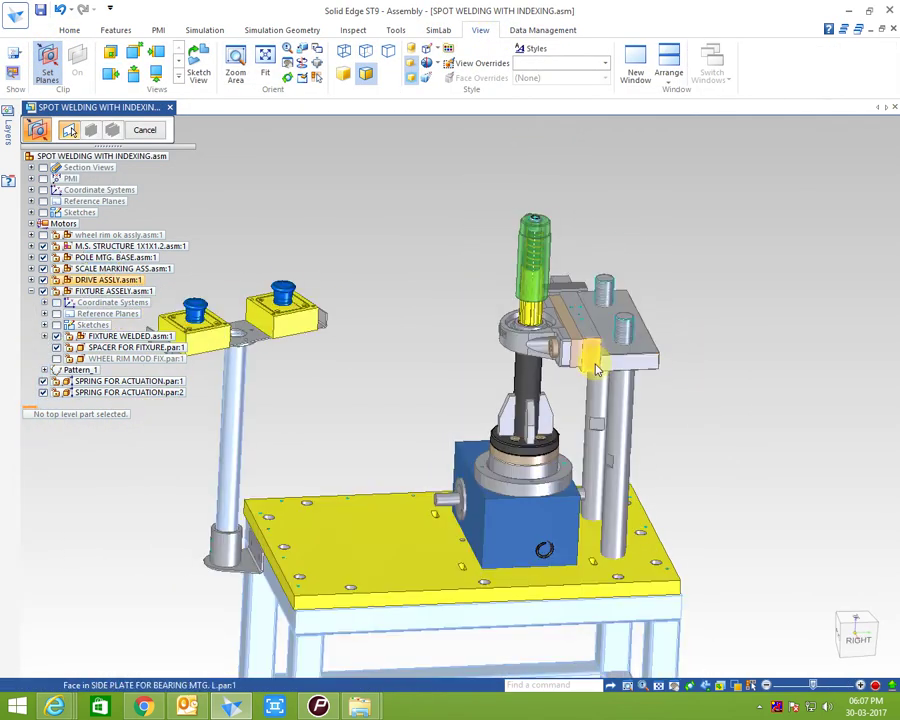
{"action": "scroll", "coordinate": [533, 190], "scroll_direction": "up", "scroll_amount": 2}
{"action": "left_click", "coordinate": [533, 229]}
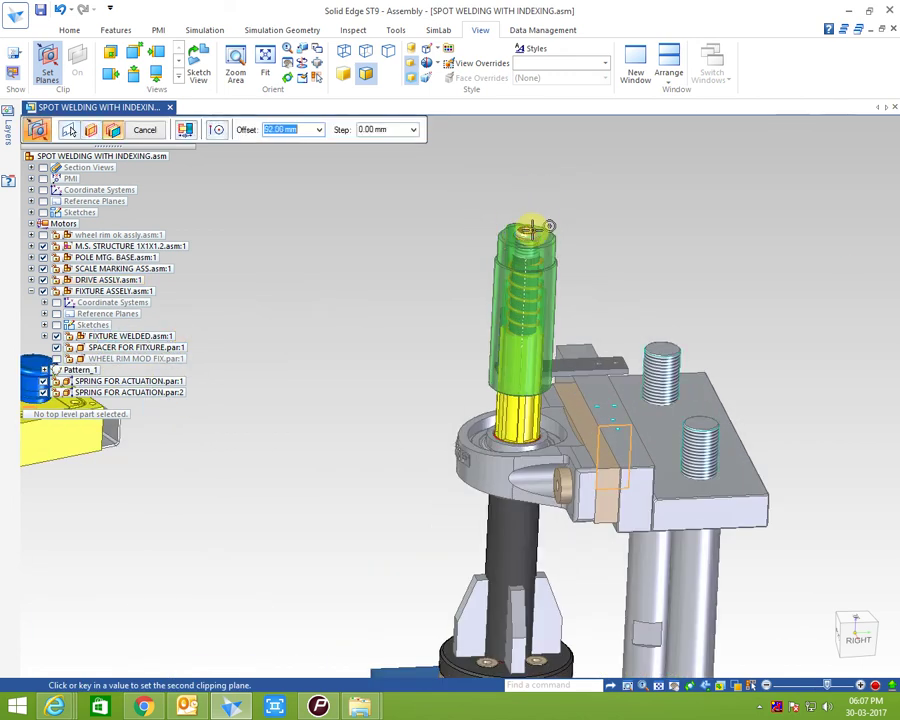
{"action": "left_click", "coordinate": [597, 176]}
{"action": "right_click", "coordinate": [396, 223]}
Switch to the Left view and zoom in on the sectioned spring housing
{"action": "scroll", "coordinate": [780, 438], "scroll_direction": "down", "scroll_amount": 3}
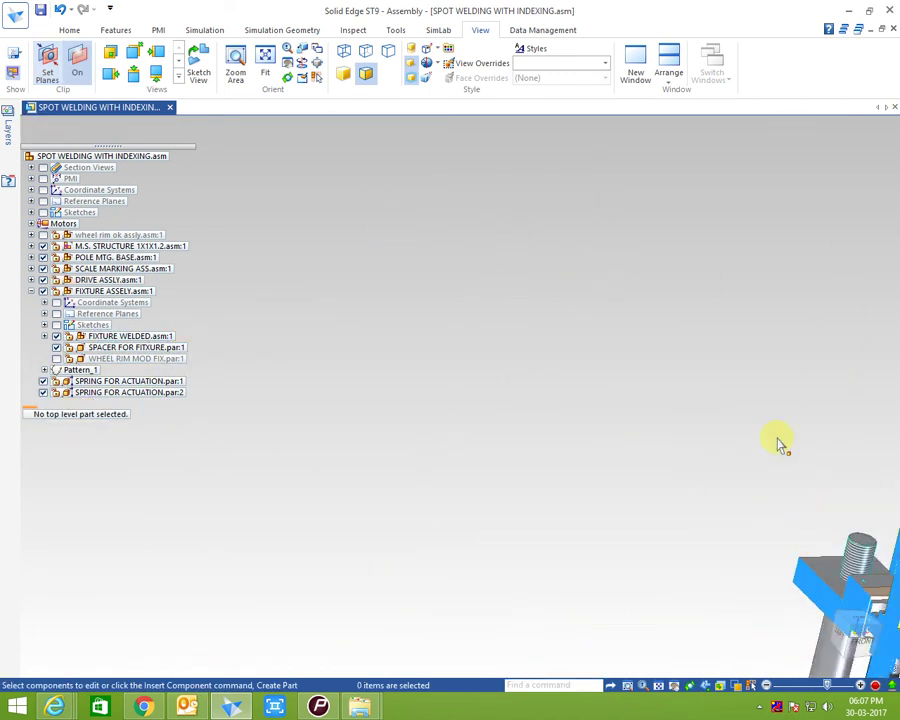
{"action": "scroll", "coordinate": [797, 462], "scroll_direction": "down", "scroll_amount": 2}
{"action": "middle_click_drag", "start_coordinate": [797, 462], "coordinate": [862, 560]}
{"action": "left_click", "coordinate": [855, 640]}
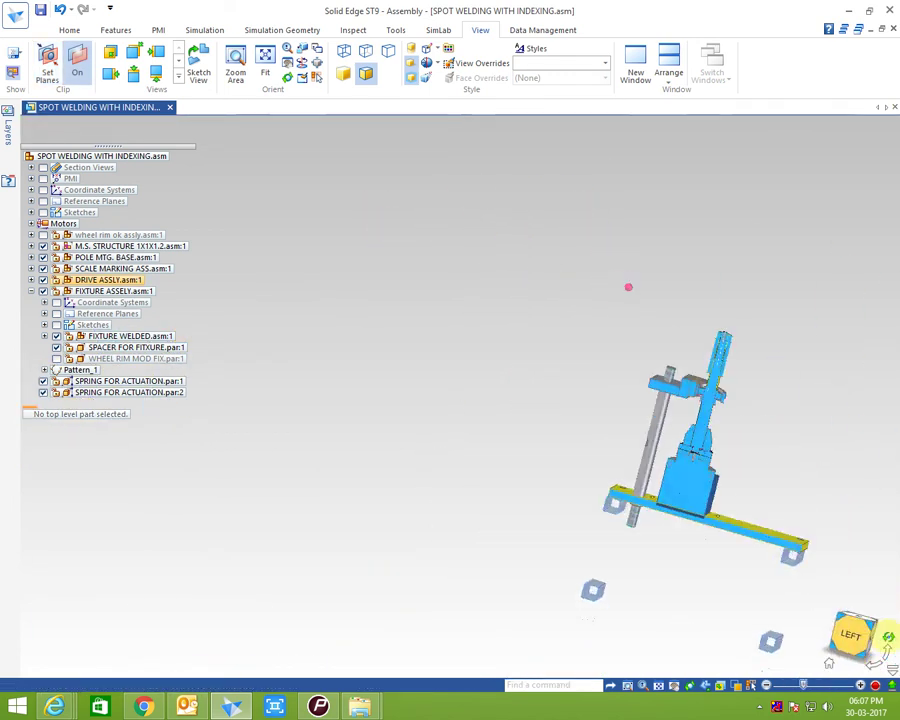
{"action": "scroll", "coordinate": [400, 170], "scroll_direction": "up", "scroll_amount": 2}
{"action": "scroll", "coordinate": [430, 220], "scroll_direction": "up", "scroll_amount": 2}
{"action": "scroll", "coordinate": [287, 227], "scroll_direction": "up", "scroll_amount": 2}
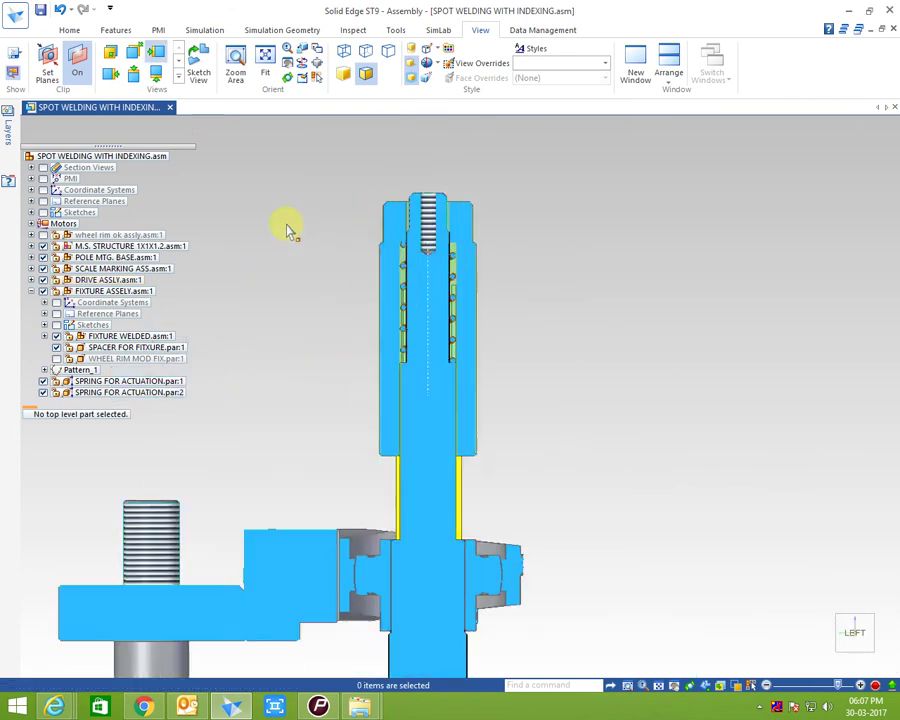
{"action": "scroll", "coordinate": [293, 251], "scroll_direction": "up", "scroll_amount": 2}
With Drag Component, slide the fixture parts along their axis to expose the springs
{"action": "left_click", "coordinate": [72, 29]}
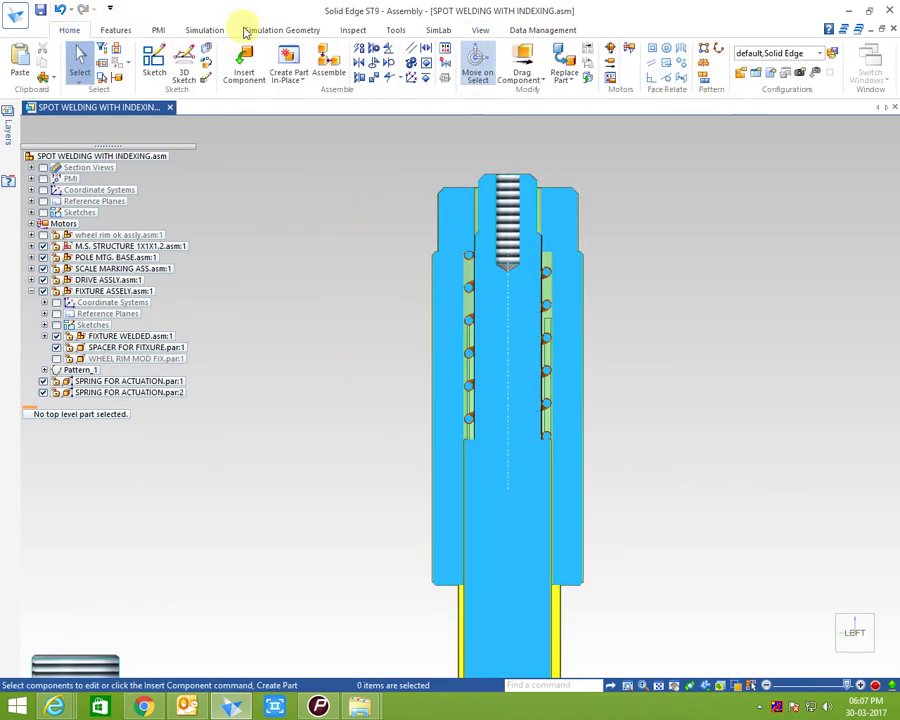
{"action": "left_click", "coordinate": [524, 57]}
{"action": "left_click", "coordinate": [572, 235]}
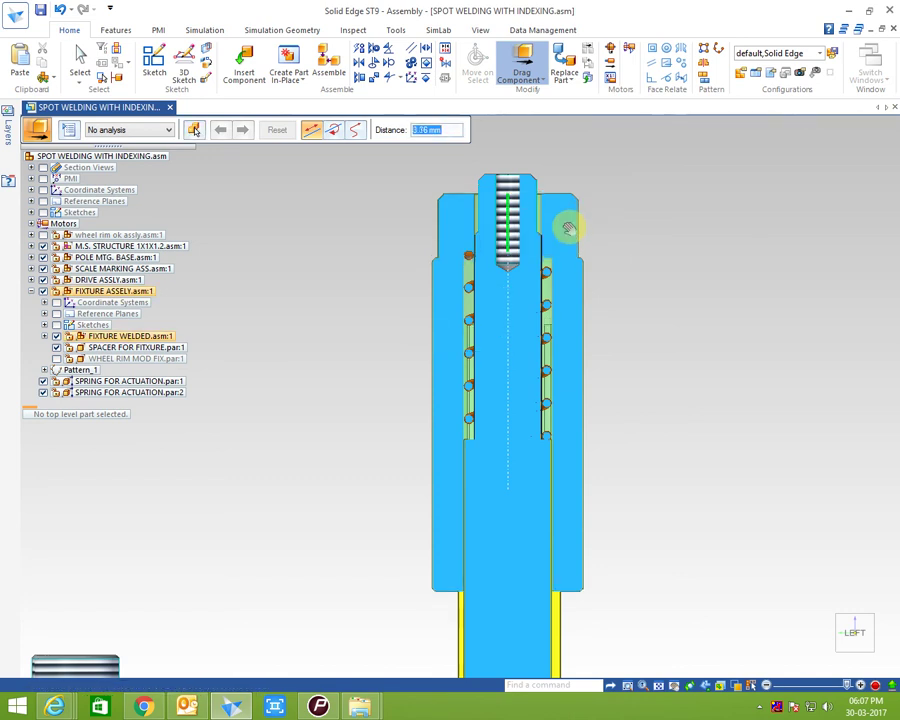
{"action": "left_click_drag", "start_coordinate": [568, 229], "coordinate": [572, 322]}
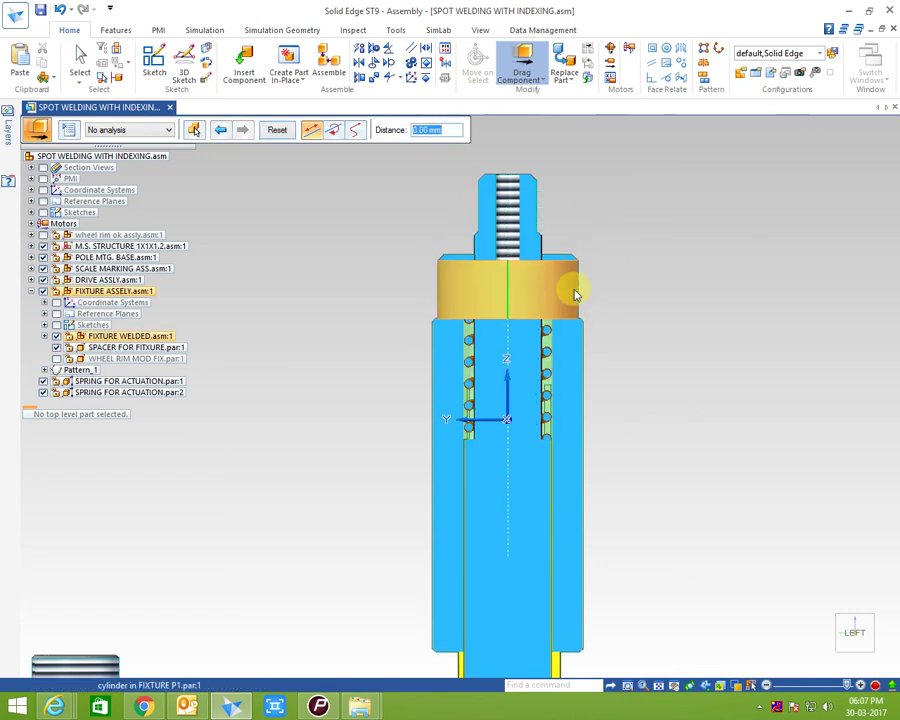
{"action": "scroll", "coordinate": [536, 400], "scroll_direction": "up", "scroll_amount": 1}
{"action": "scroll", "coordinate": [752, 276], "scroll_direction": "up", "scroll_amount": 3}
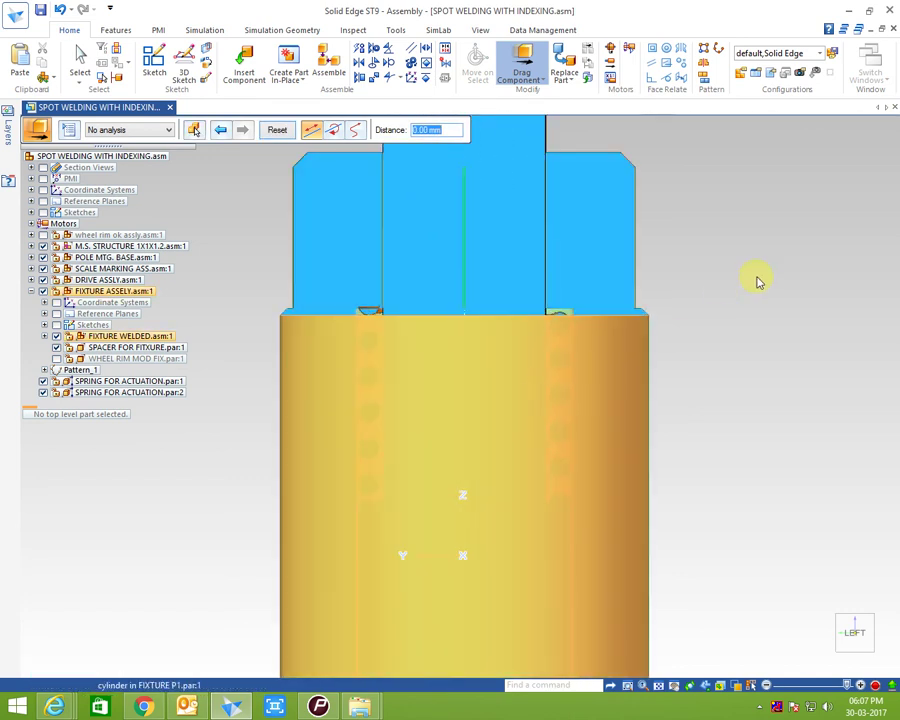
{"action": "scroll", "coordinate": [716, 300], "scroll_direction": "down", "scroll_amount": 3}
{"action": "scroll", "coordinate": [669, 387], "scroll_direction": "up", "scroll_amount": 1}
{"action": "left_click_drag", "start_coordinate": [669, 387], "coordinate": [672, 227]}
{"action": "scroll", "coordinate": [737, 269], "scroll_direction": "down", "scroll_amount": 2}
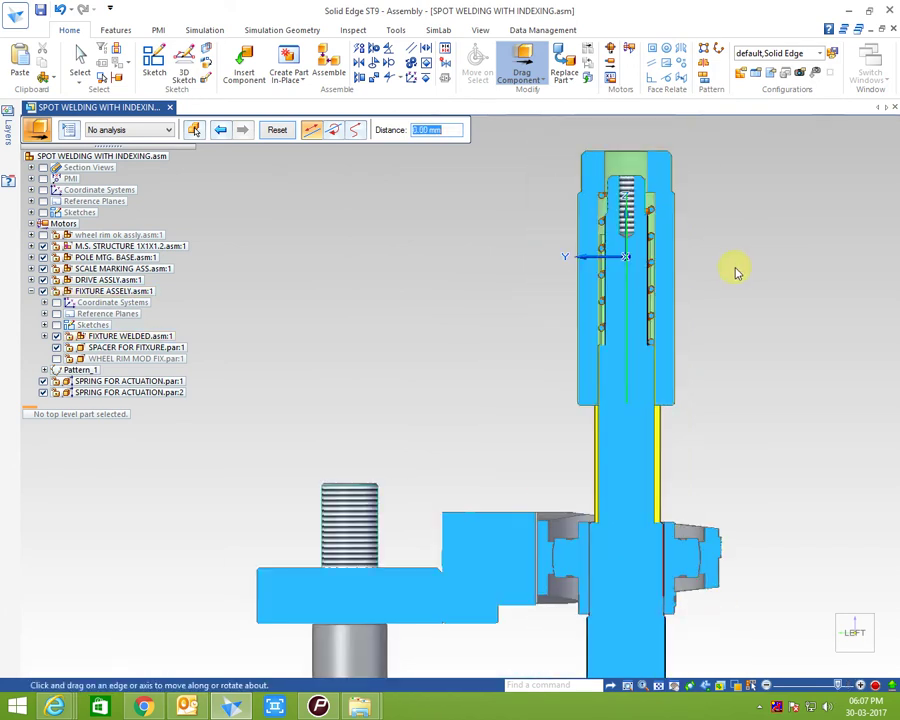
{"action": "scroll", "coordinate": [657, 382], "scroll_direction": "up", "scroll_amount": 2}
{"action": "scroll", "coordinate": [695, 333], "scroll_direction": "down", "scroll_amount": 2}
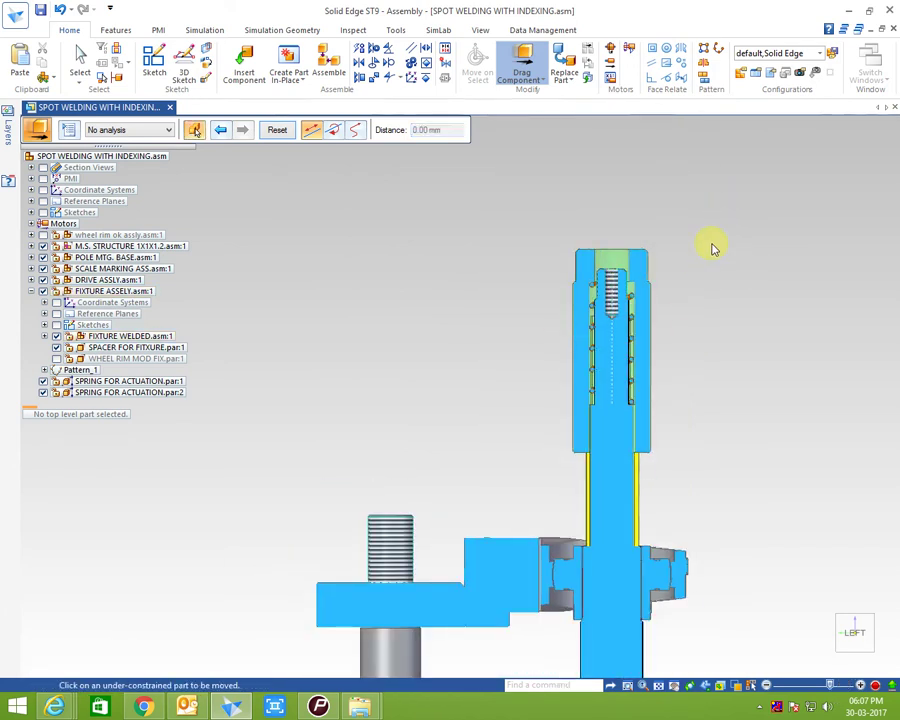
Show all hidden parts and start Drag Component on the wheel rim assembly
{"action": "key", "text": "Escape"}
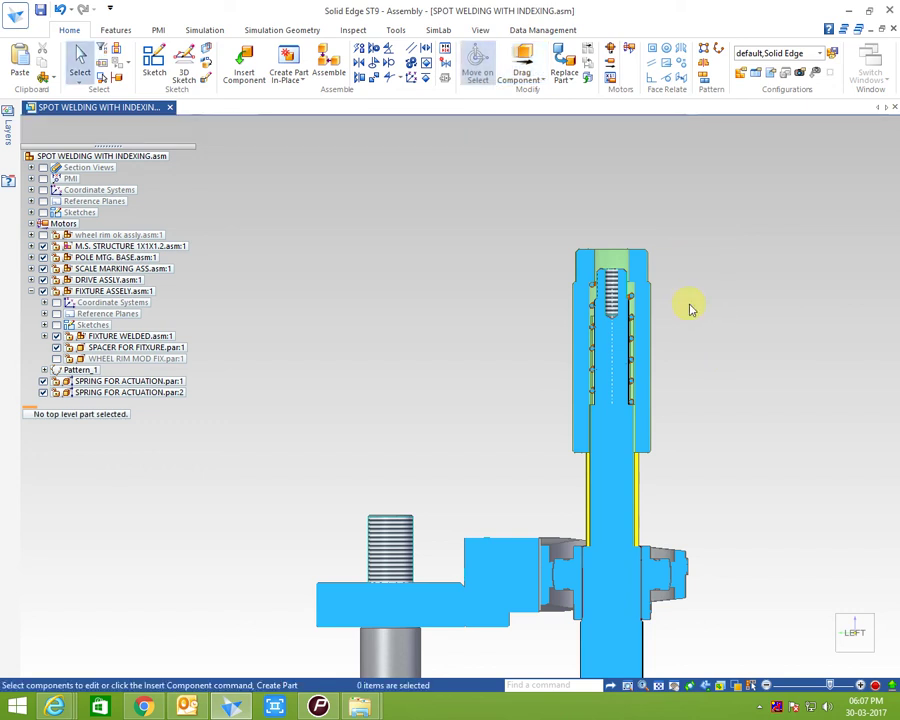
{"action": "right_click", "coordinate": [690, 306]}
{"action": "left_click", "coordinate": [754, 457]}
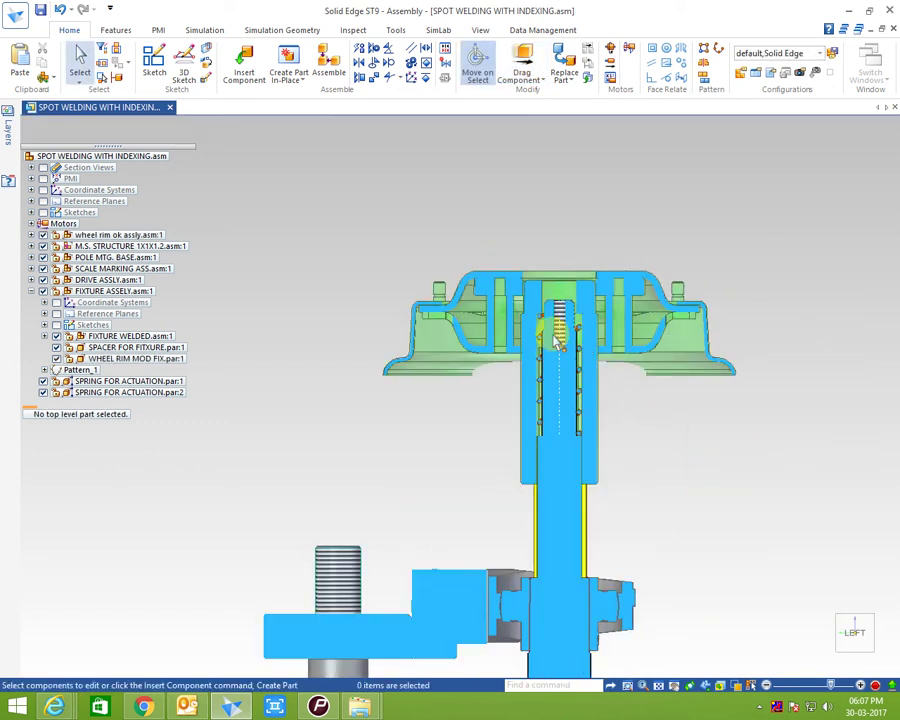
{"action": "left_click", "coordinate": [522, 65]}
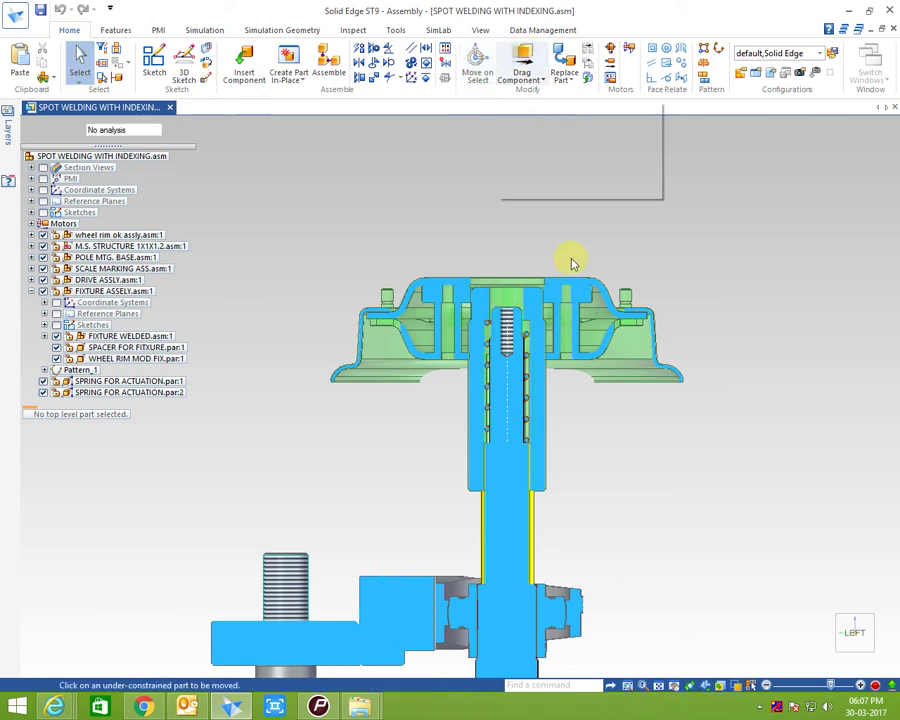
{"action": "left_click", "coordinate": [568, 320]}
Drag the wheel rim down the fixture axis to 38.50 mm, then fit and switch to isometric view
{"action": "mouse_move", "coordinate": [585, 305]}
{"action": "left_mouse_down"}
{"action": "mouse_move", "coordinate": [582, 378]}
{"action": "mouse_move", "coordinate": [590, 214]}
{"action": "mouse_move", "coordinate": [601, 441]}
{"action": "left_mouse_up"}
{"action": "scroll", "coordinate": [590, 218], "scroll_direction": "up", "scroll_amount": 3}
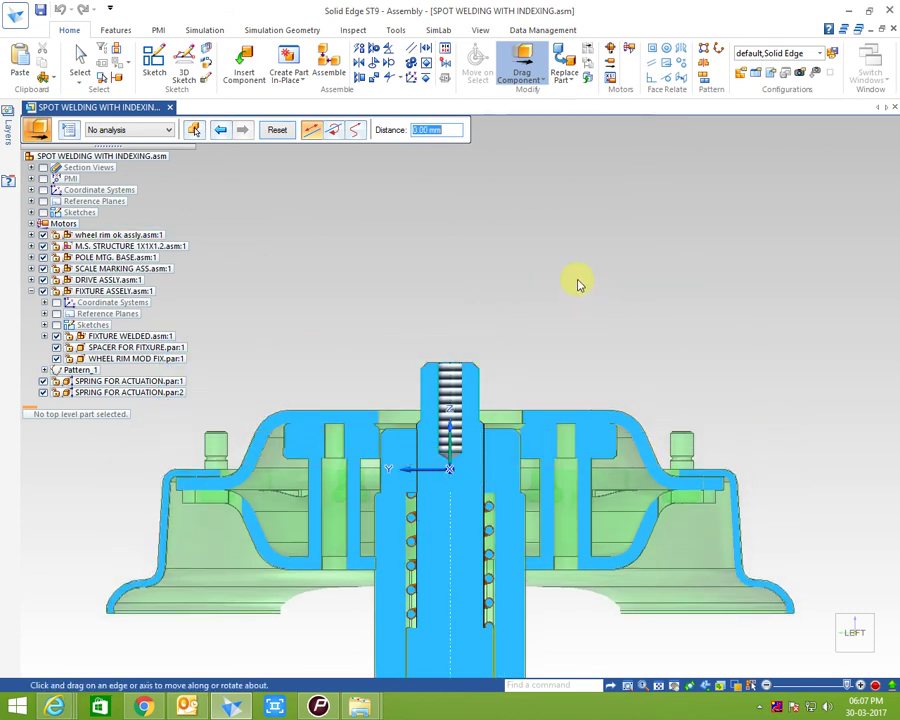
{"action": "mouse_move", "coordinate": [767, 593]}
{"action": "left_mouse_down"}
{"action": "mouse_move", "coordinate": [762, 390]}
{"action": "mouse_move", "coordinate": [775, 622]}
{"action": "left_mouse_up"}
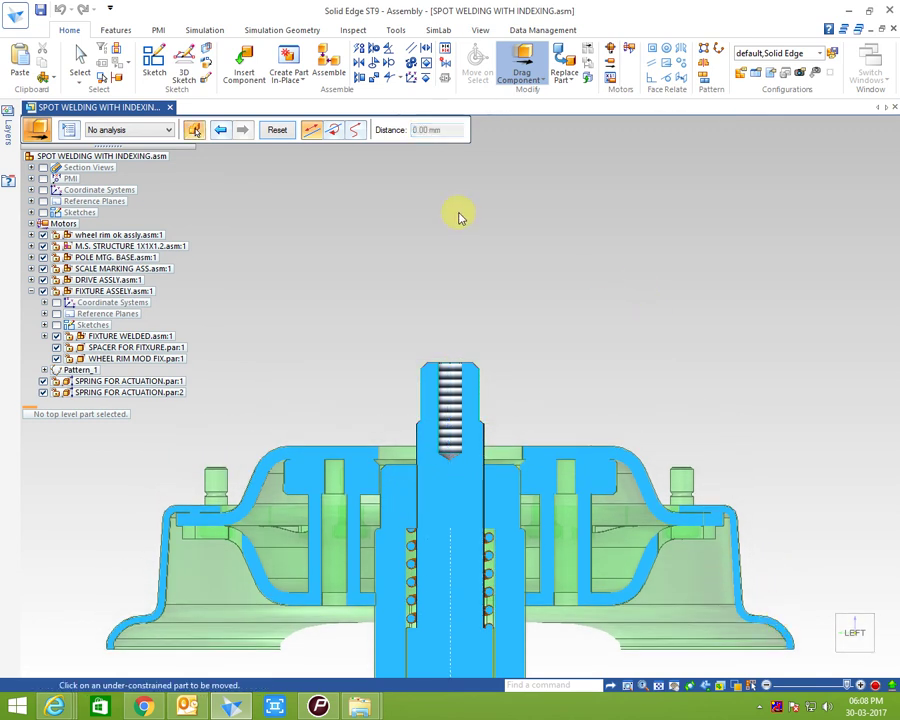
{"action": "key", "text": "ctrl+shift+a"}
{"action": "key", "text": "ctrl+i"}
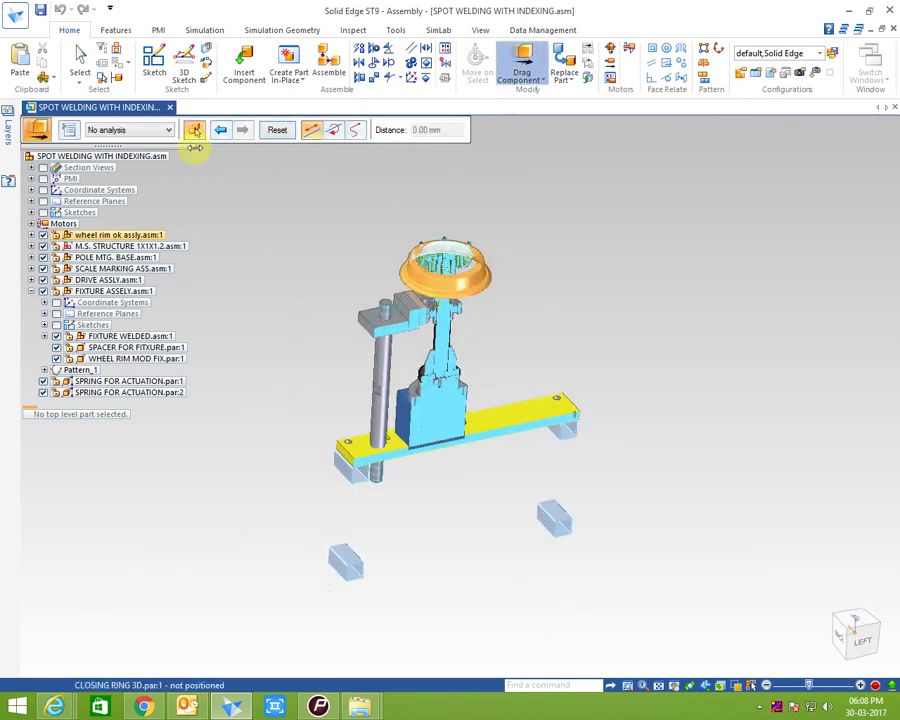
Turn Clip off to remove the section cut and show the full model
{"action": "scroll", "coordinate": [370, 28], "scroll_direction": "down", "scroll_amount": 8}
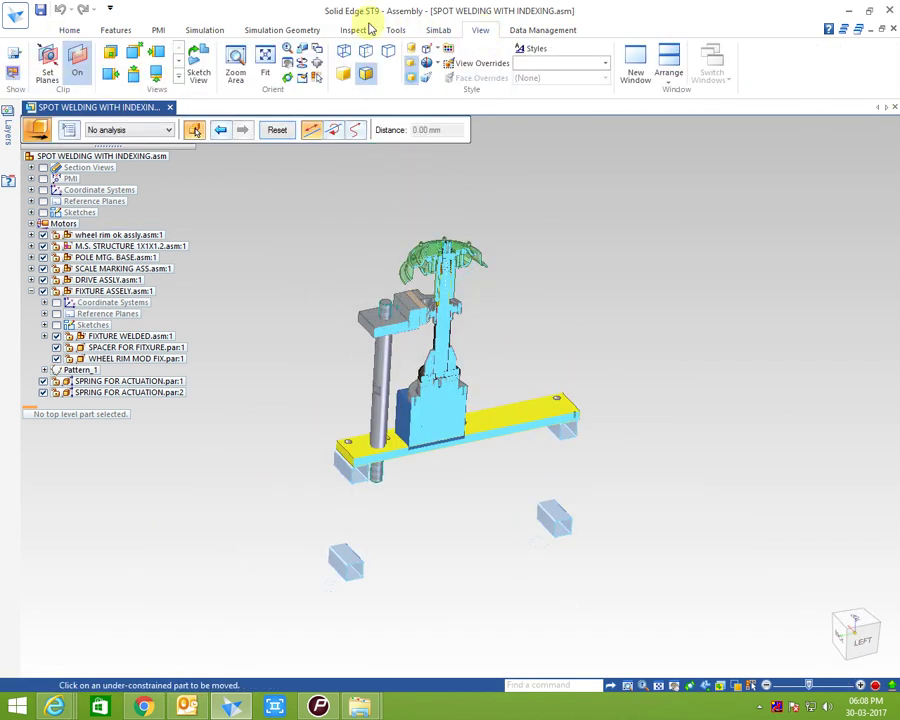
{"action": "left_click", "coordinate": [195, 130]}
{"action": "scroll", "coordinate": [440, 280], "scroll_direction": "up", "scroll_amount": 3}
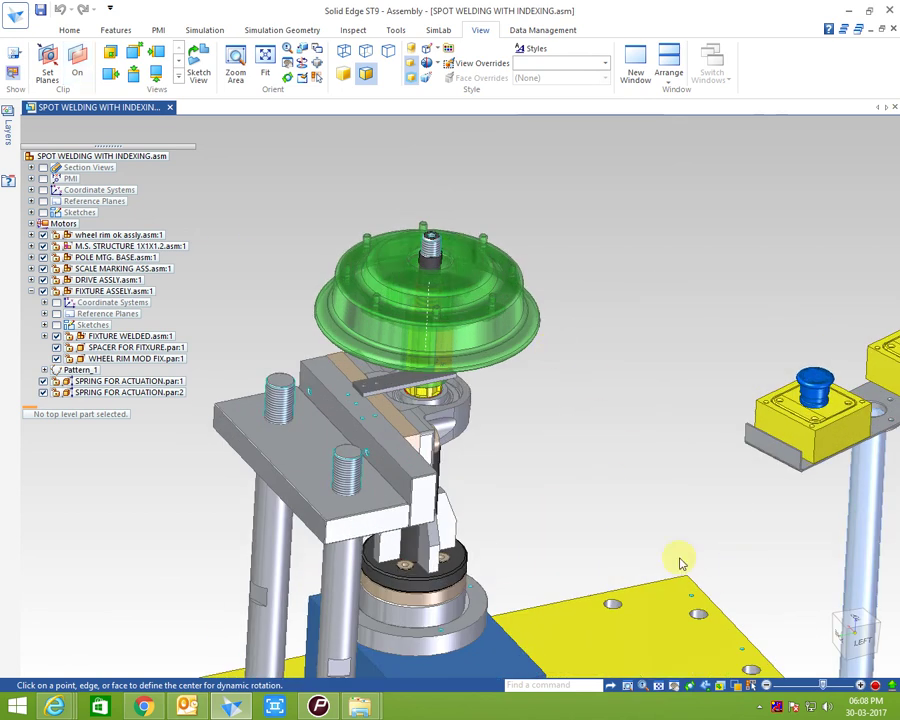